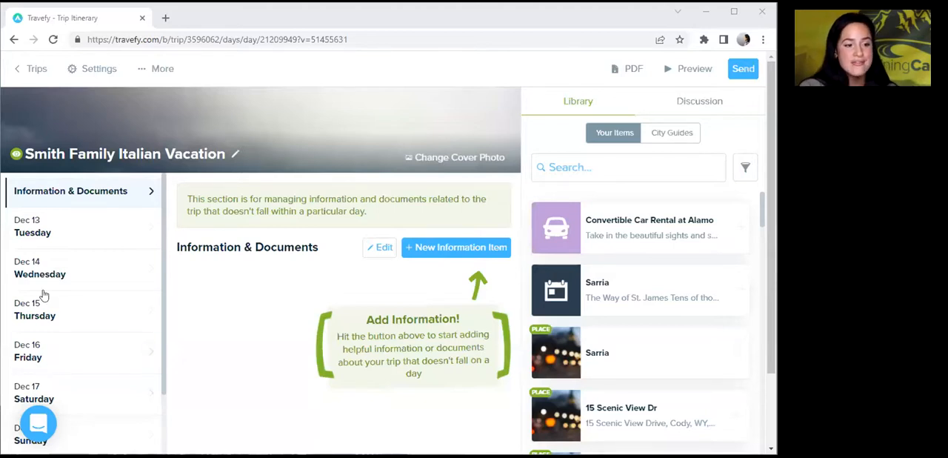
Search the cover photo image database for "Italy".
{"action": "left_click", "coordinate": [408, 160]}
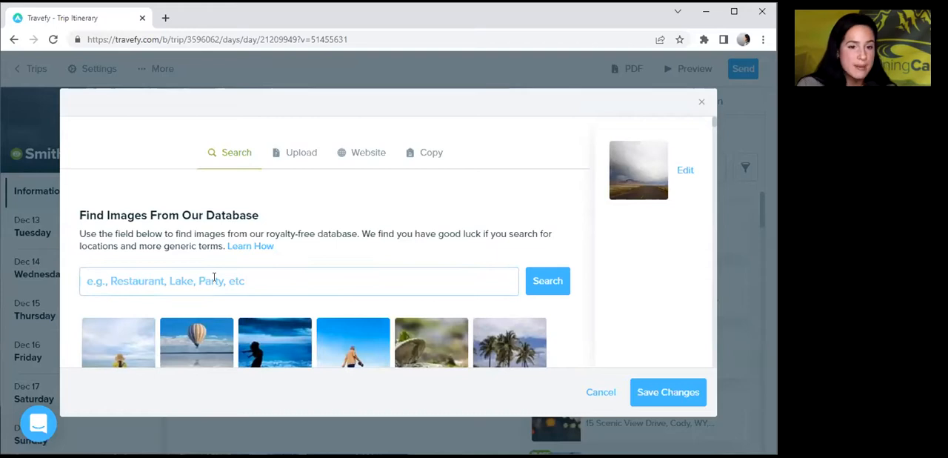
{"action": "left_click", "coordinate": [214, 277]}
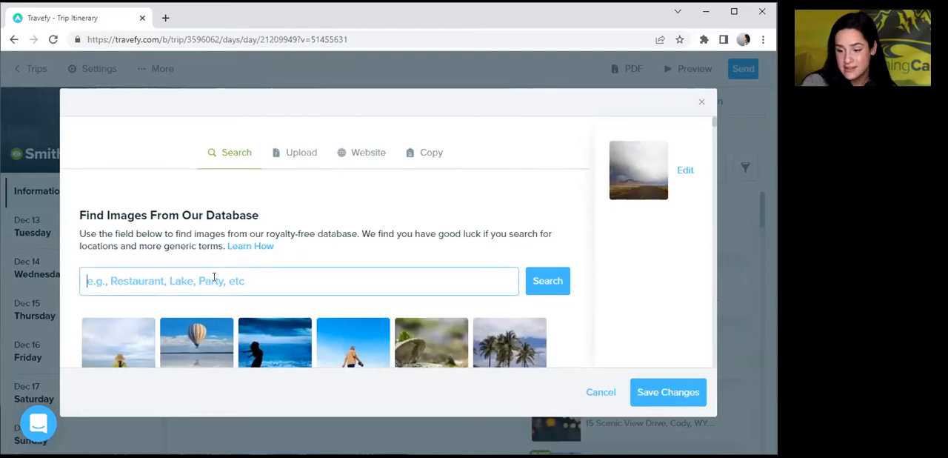
{"action": "type", "text": "Italy"}
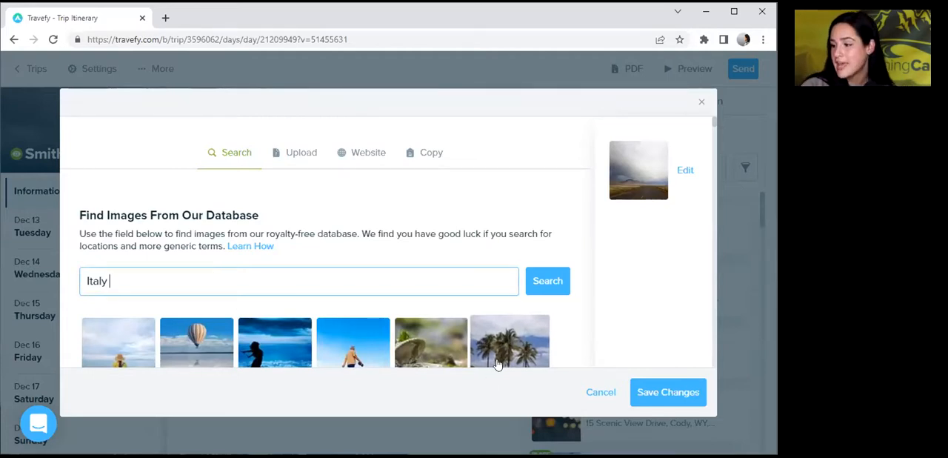
{"action": "left_click", "coordinate": [549, 281]}
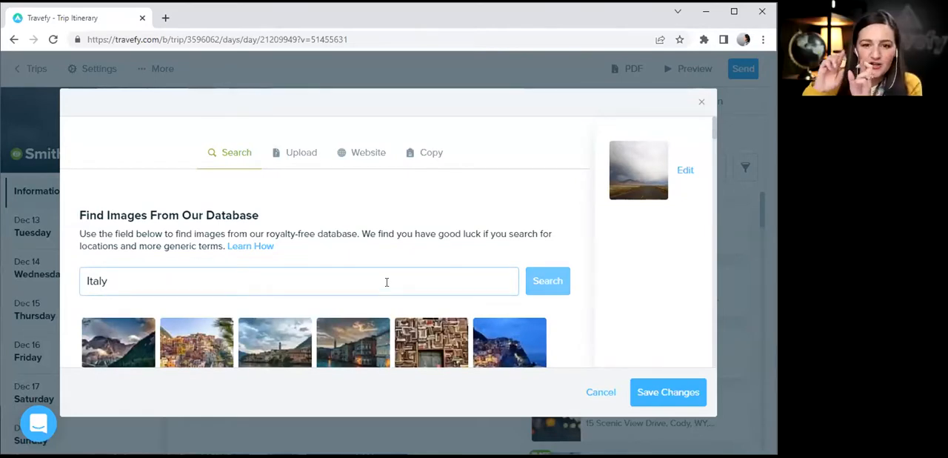
Browse the Italy images and select the photo of colorful houses along a canal with blue sky above.
{"action": "scroll", "coordinate": [708, 165], "scroll_direction": "down", "scroll_amount": 1}
{"action": "scroll", "coordinate": [708, 165], "scroll_direction": "down", "scroll_amount": 10}
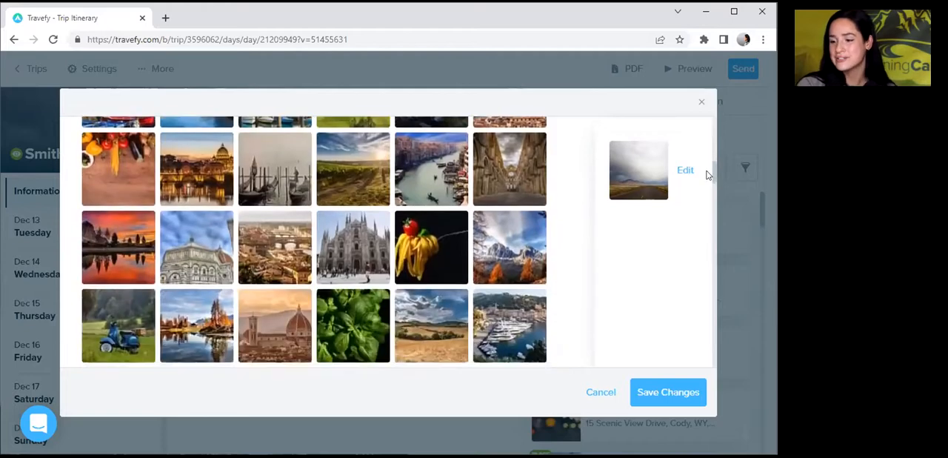
{"action": "scroll", "coordinate": [706, 167], "scroll_direction": "up", "scroll_amount": 5}
{"action": "scroll", "coordinate": [705, 138], "scroll_direction": "up", "scroll_amount": 3}
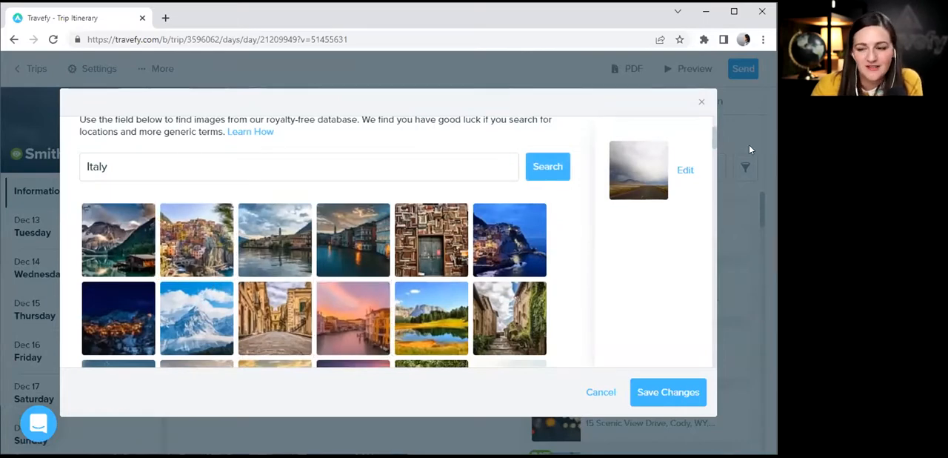
{"action": "scroll", "coordinate": [712, 140], "scroll_direction": "down", "scroll_amount": 3}
{"action": "scroll", "coordinate": [715, 180], "scroll_direction": "down", "scroll_amount": 5}
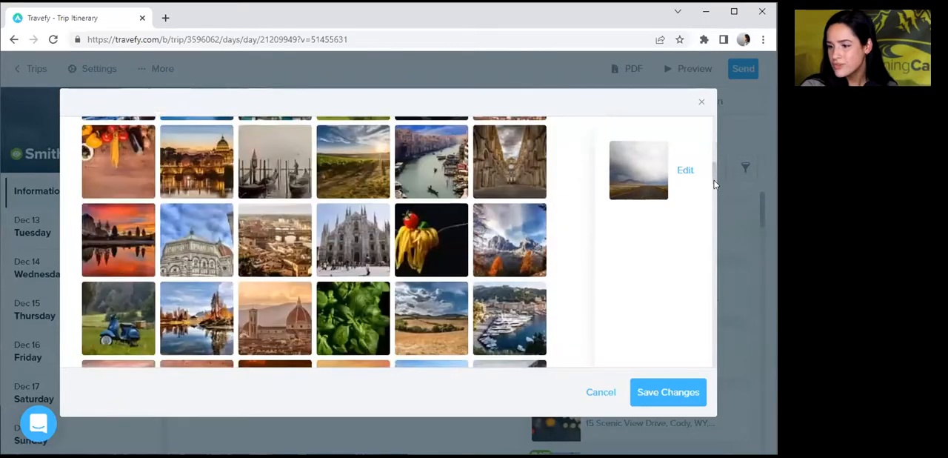
{"action": "scroll", "coordinate": [716, 202], "scroll_direction": "down", "scroll_amount": 1}
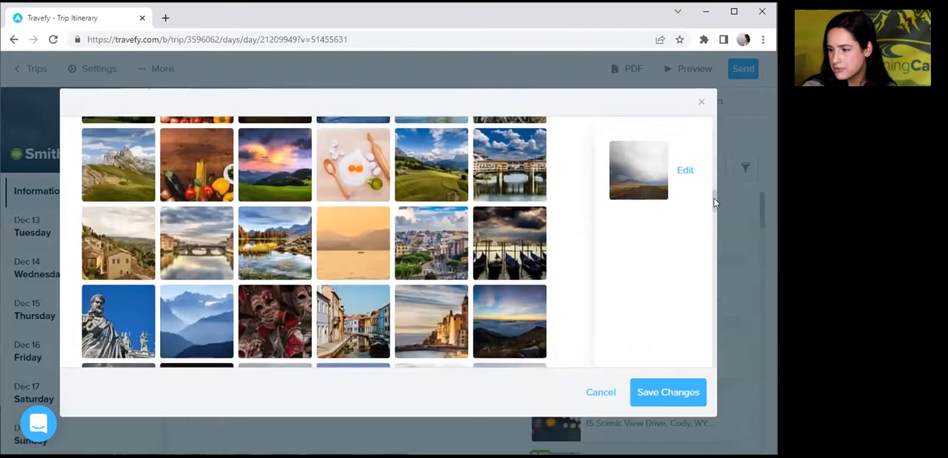
{"action": "left_click", "coordinate": [327, 324]}
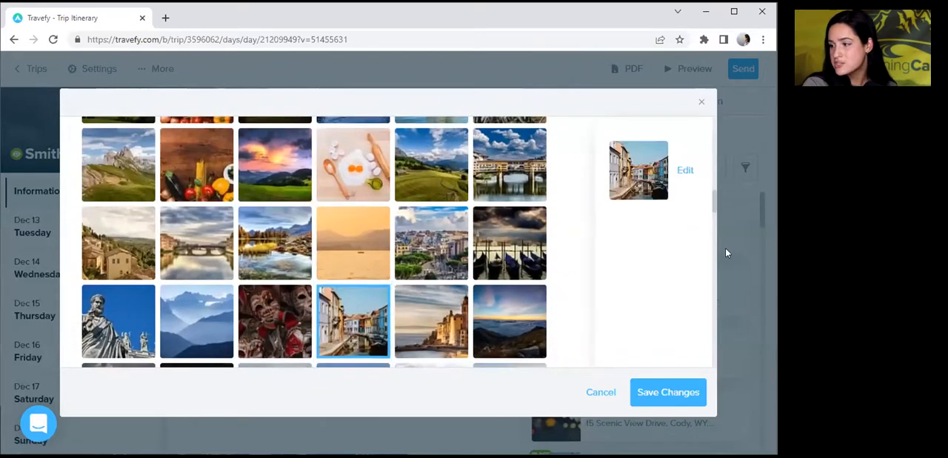
Reposition the crop area over the canal and house fronts, then save the edited image as the trip's cover photo.
{"action": "left_click", "coordinate": [684, 171]}
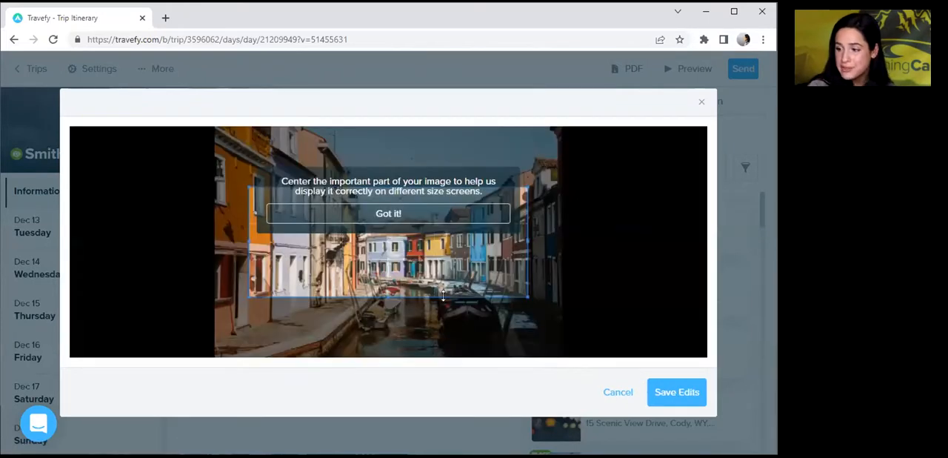
{"action": "left_click_drag", "start_coordinate": [488, 275], "coordinate": [506, 304]}
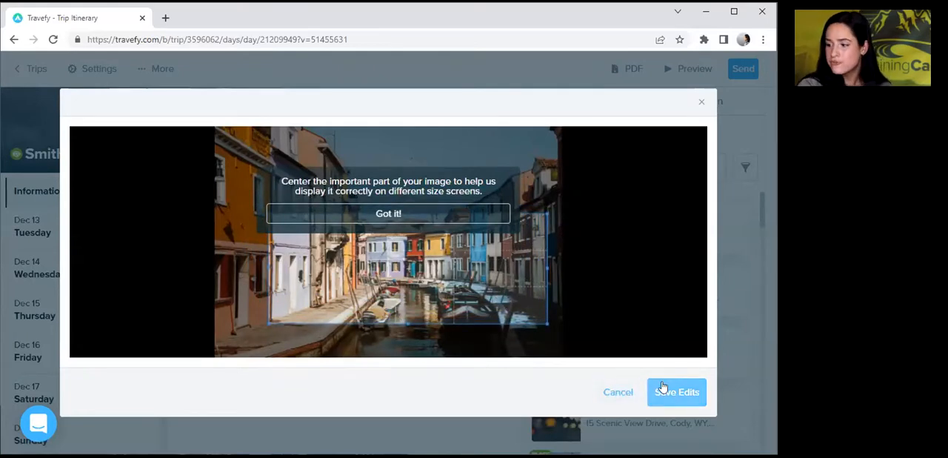
{"action": "left_click", "coordinate": [675, 399]}
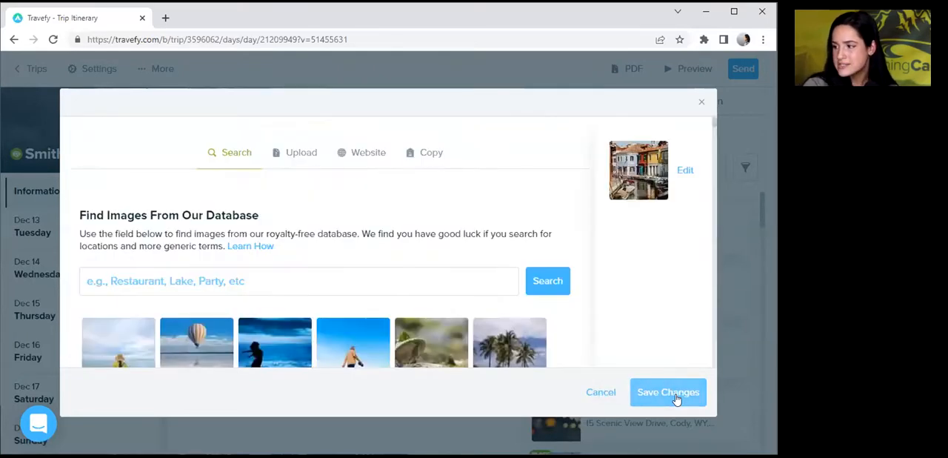
{"action": "left_click", "coordinate": [676, 399]}
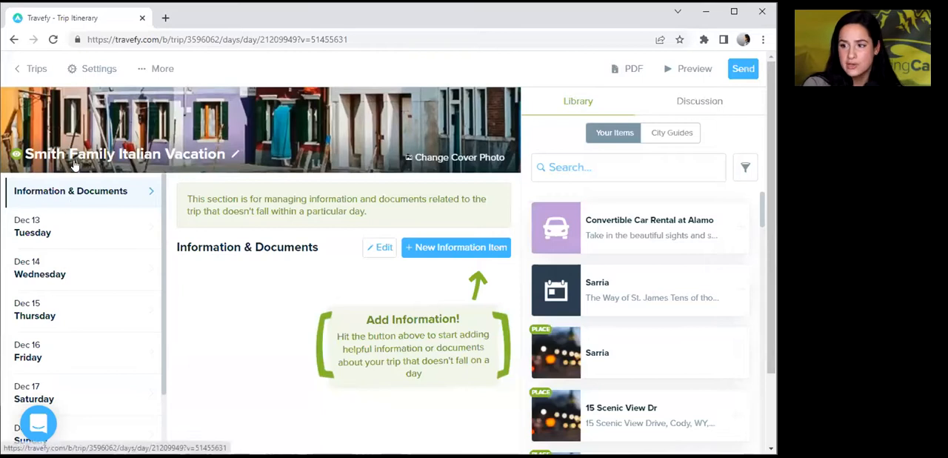
Paste the Rome paragraph beginning "With its unparalleled history" into the trip description and save the trip settings.
{"action": "left_click", "coordinate": [84, 71]}
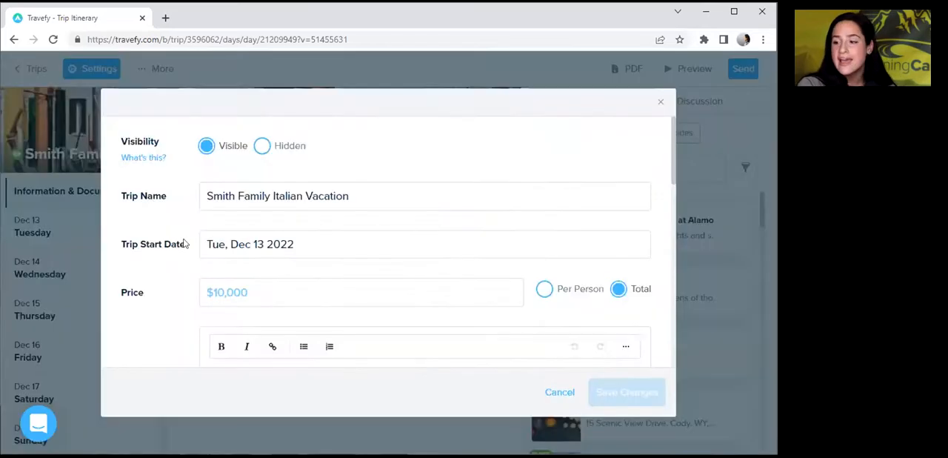
{"action": "left_click_drag", "start_coordinate": [672, 159], "coordinate": [666, 204]}
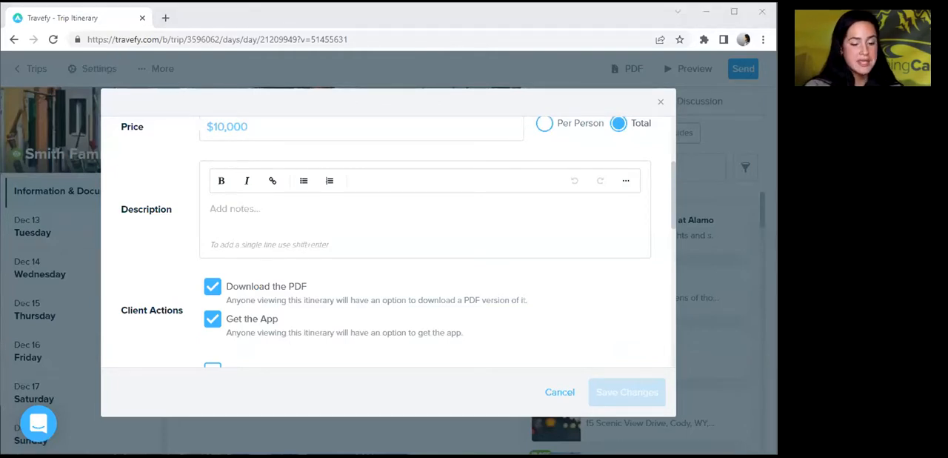
{"action": "left_click", "coordinate": [234, 233]}
{"action": "left_click", "coordinate": [234, 233]}
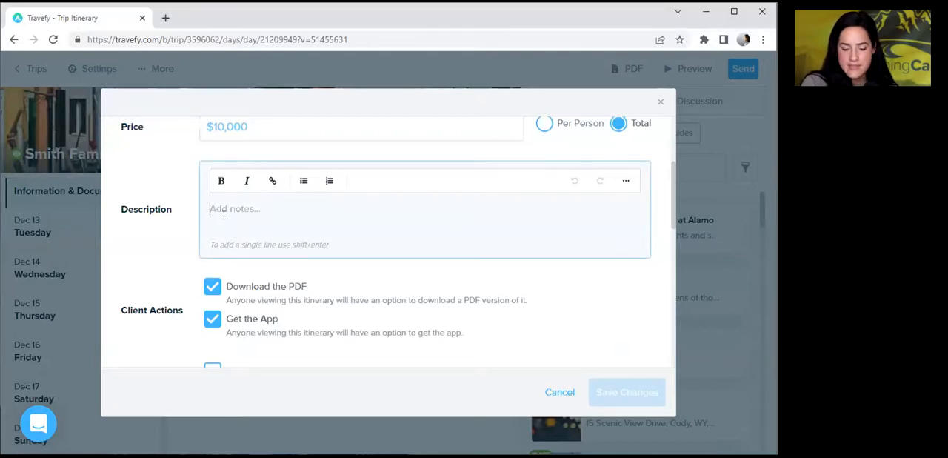
{"action": "type", "text": "With its unparalleled history, Rome is the third most visited city in Europe and the fourteenth worldwide. It attracts visitors from all over the world who are impatient to discover the city's impressive monuments and archaeological sites; not to mention its renowned cuisine and its lively atmosphere."}
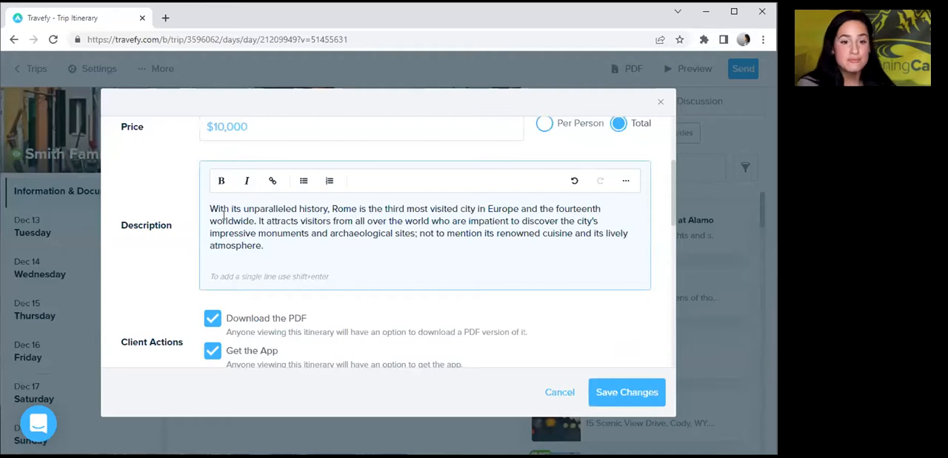
{"action": "left_click", "coordinate": [638, 394]}
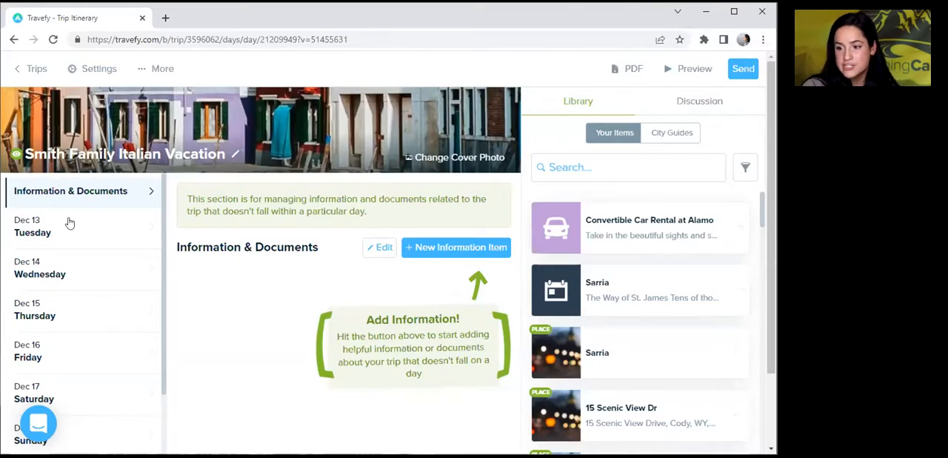
Start a new flight event on Tuesday, Dec 13 and set its airline to ITA Airways (AZ).
{"action": "left_click", "coordinate": [115, 246]}
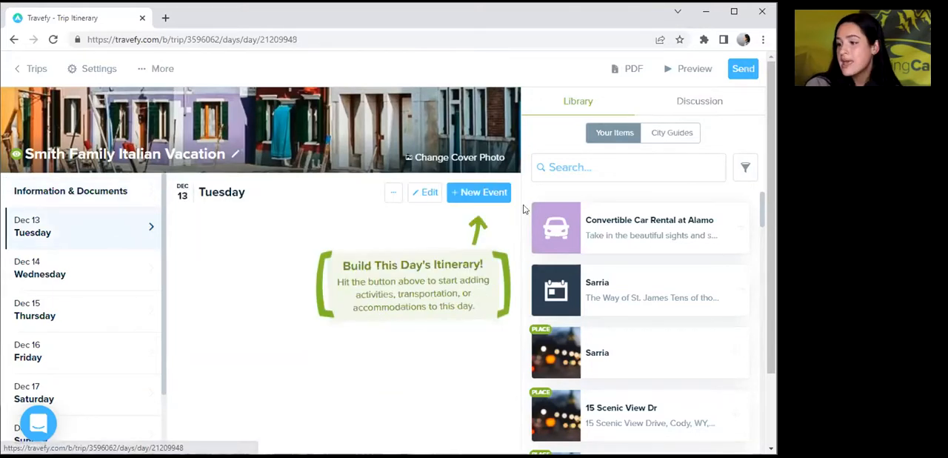
{"action": "left_click", "coordinate": [484, 192]}
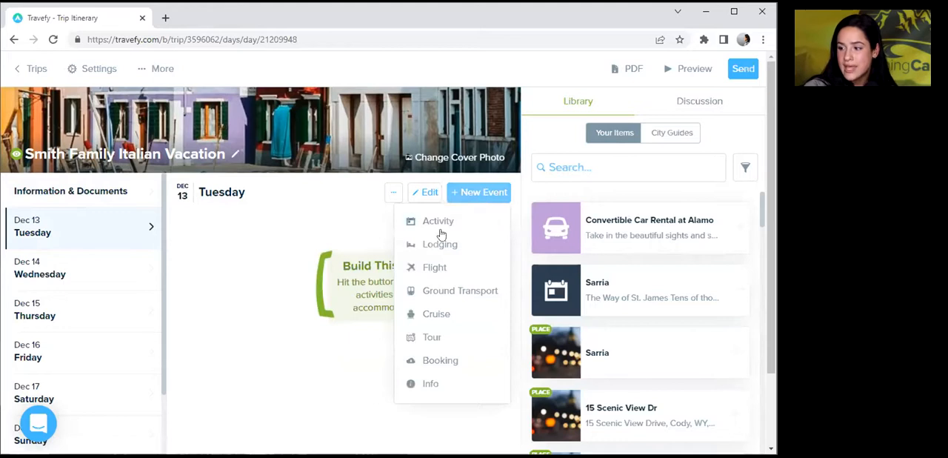
{"action": "left_click", "coordinate": [433, 268]}
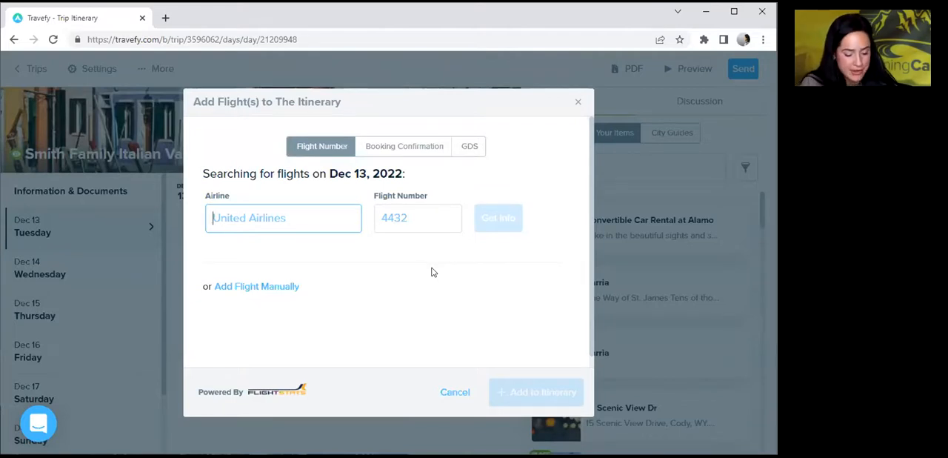
{"action": "type", "text": "Az"}
{"action": "key", "text": "BackSpace"}
{"action": "type", "text": "Z"}
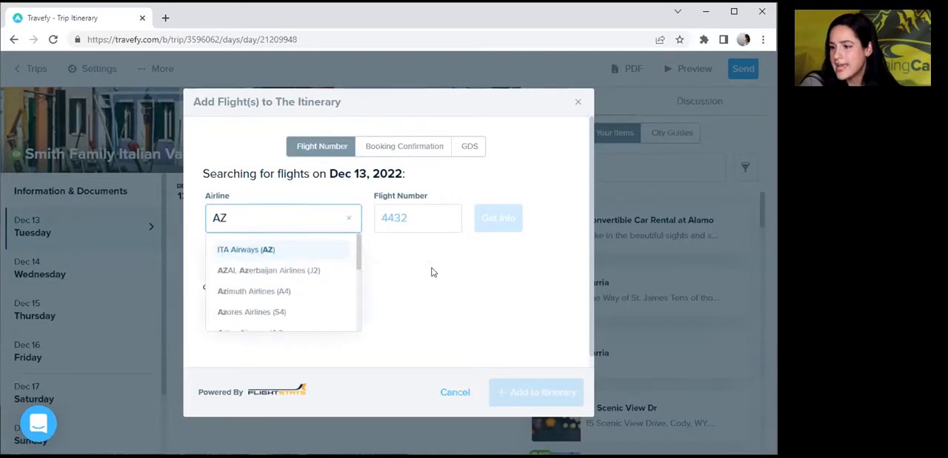
{"action": "key", "text": "Return"}
{"action": "key", "text": "Tab"}
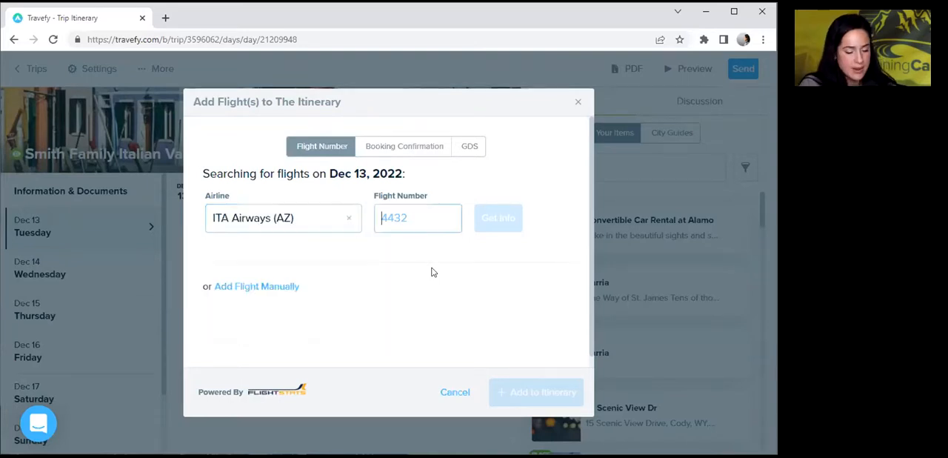
Look up flight number 609, add it to the itinerary and view its arrival on Wednesday, Dec 14.
{"action": "type", "text": "609"}
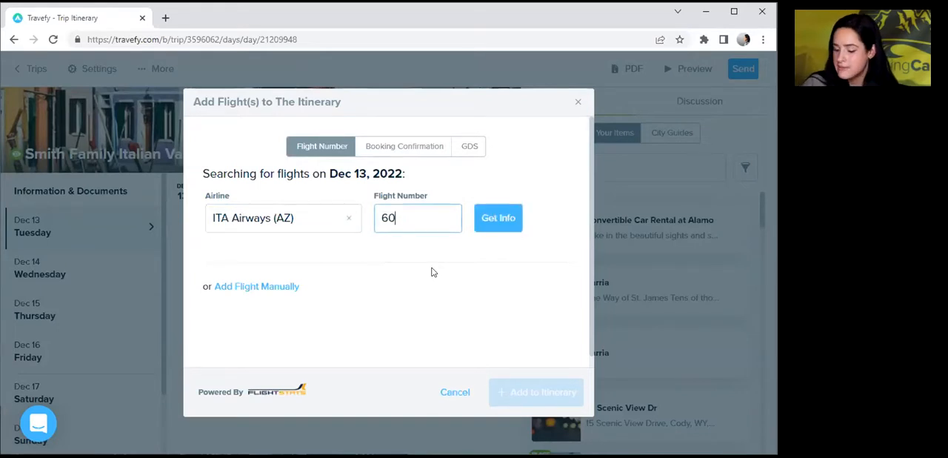
{"action": "left_click", "coordinate": [494, 219]}
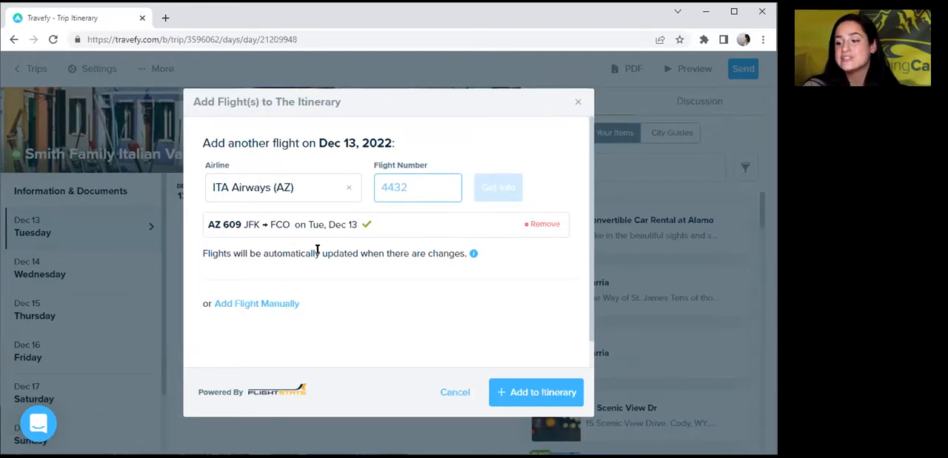
{"action": "left_click", "coordinate": [530, 389]}
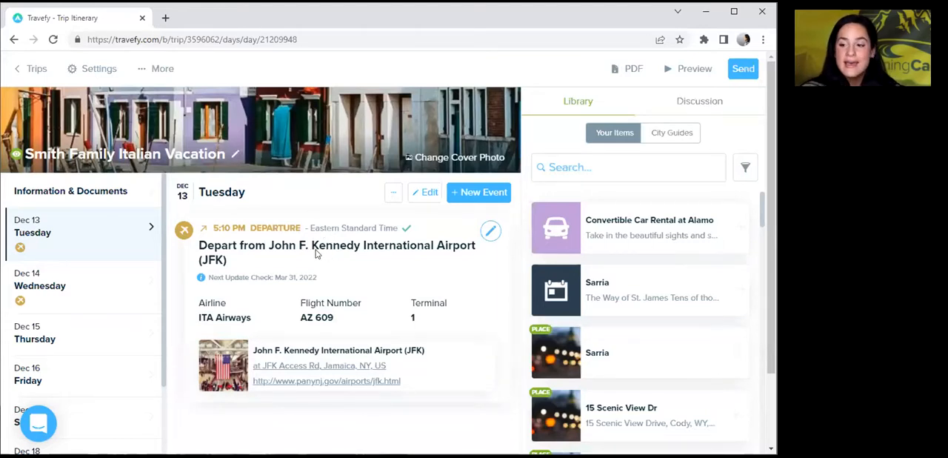
{"action": "left_click", "coordinate": [86, 282]}
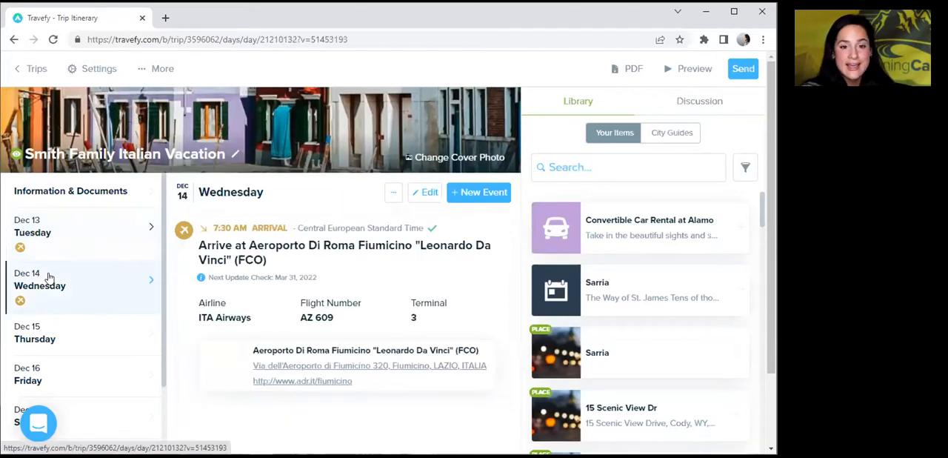
Open Saturday, Dec 24 in the itinerary and start a new flight event on that day.
{"action": "scroll", "coordinate": [161, 252], "scroll_direction": "down", "scroll_amount": 1}
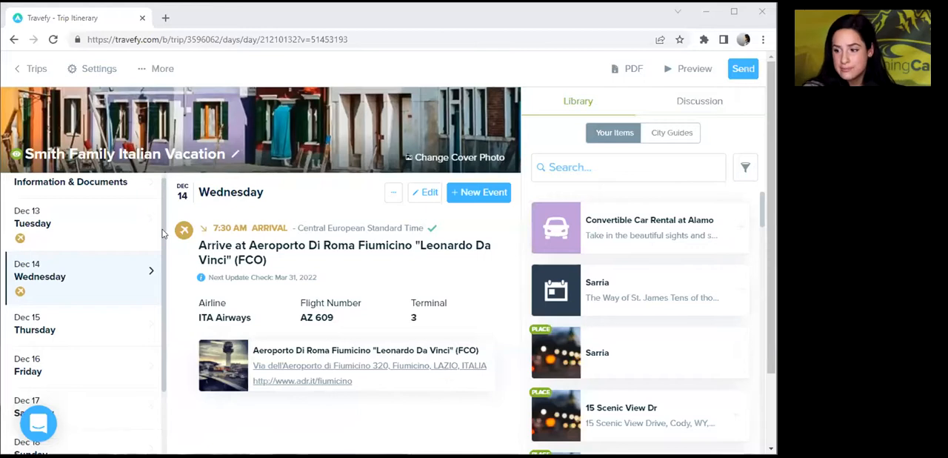
{"action": "scroll", "coordinate": [151, 385], "scroll_direction": "down", "scroll_amount": 3}
{"action": "left_click_drag", "start_coordinate": [150, 384], "coordinate": [150, 439]}
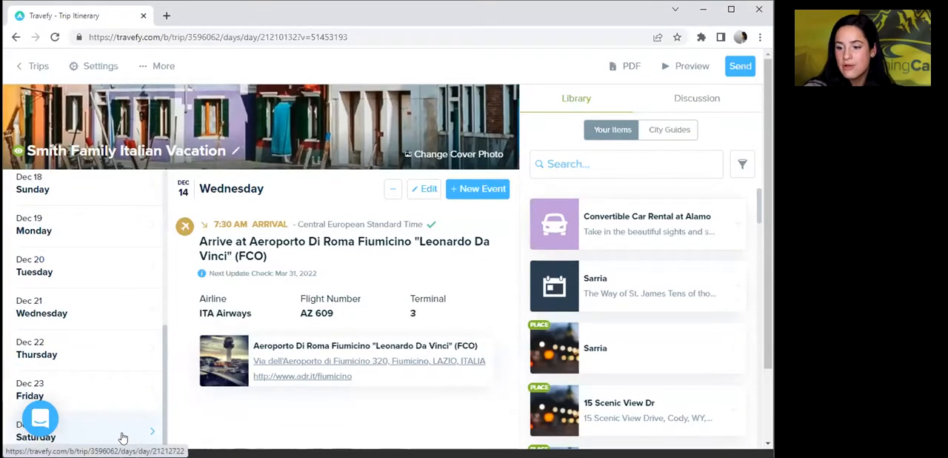
{"action": "left_click", "coordinate": [104, 430]}
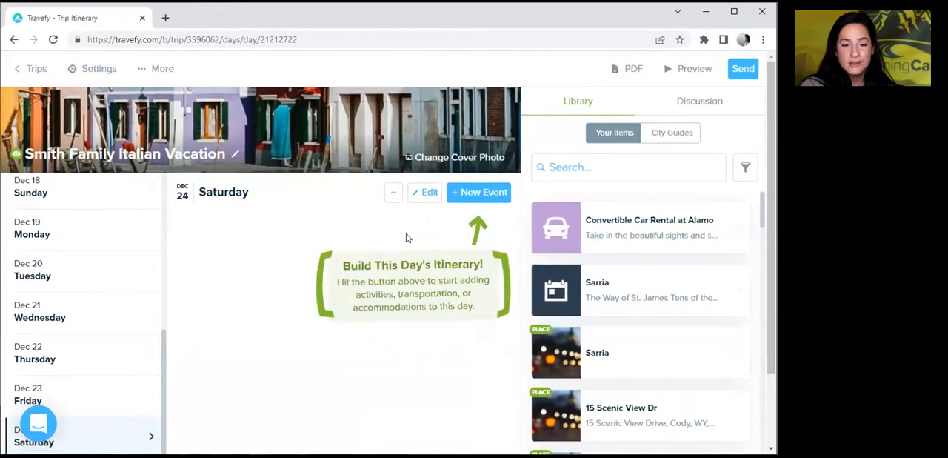
{"action": "left_click", "coordinate": [488, 192]}
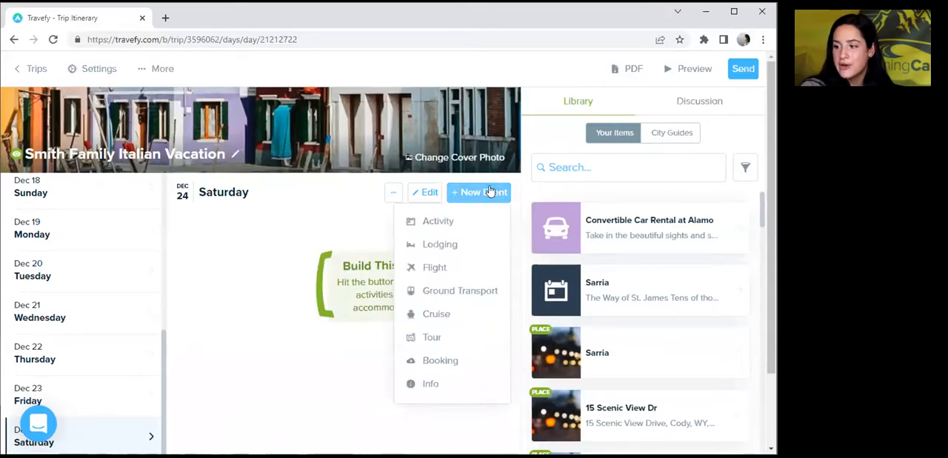
{"action": "left_click", "coordinate": [433, 267]}
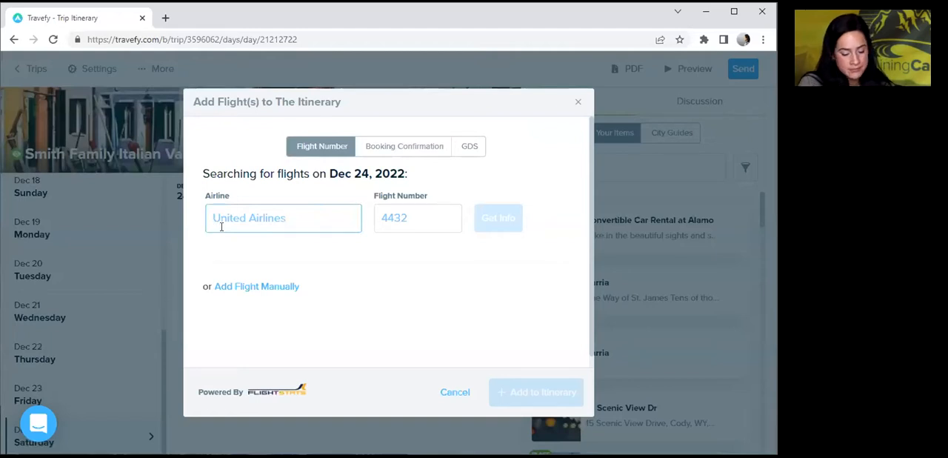
Look up ITA Airways (AZ) flight number 608 and add it to the itinerary.
{"action": "type", "text": "Az"}
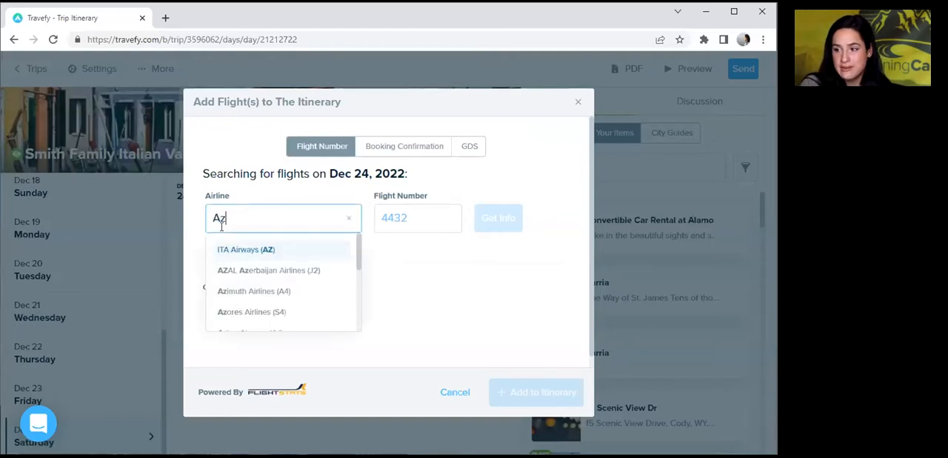
{"action": "key", "text": "Return"}
{"action": "left_click", "coordinate": [422, 206]}
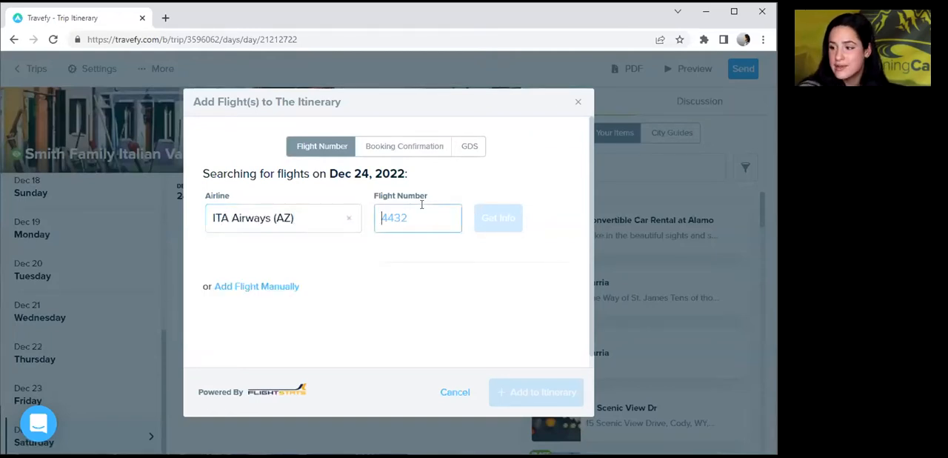
{"action": "type", "text": "608"}
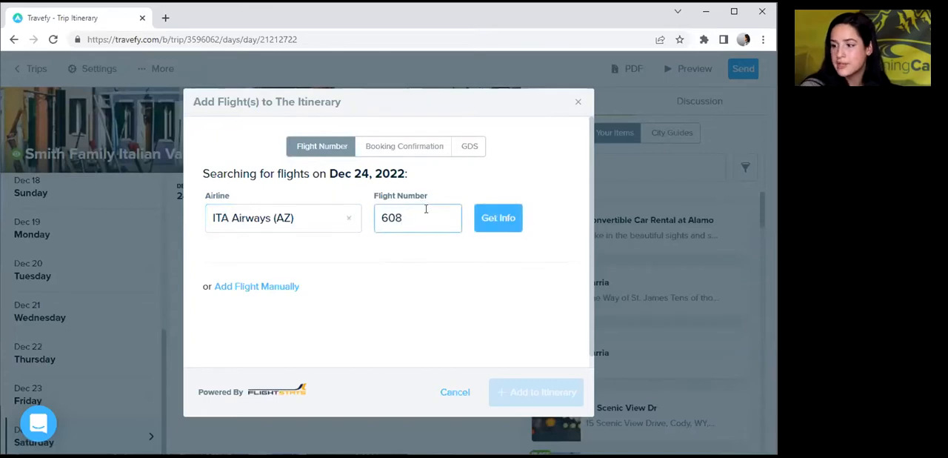
{"action": "left_click", "coordinate": [510, 223]}
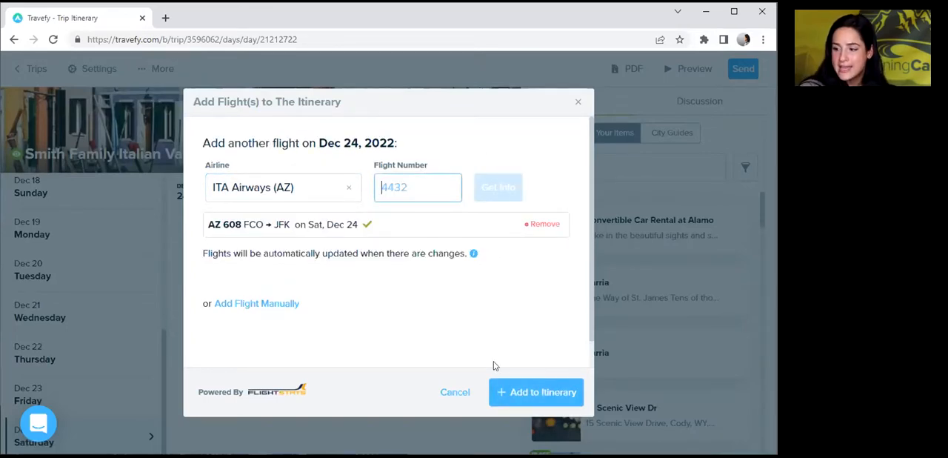
{"action": "left_click", "coordinate": [528, 392]}
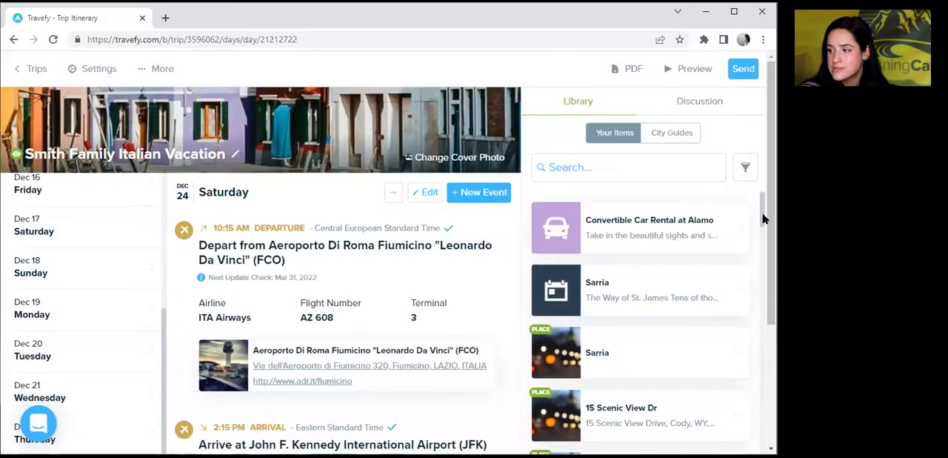
Return to Wednesday, Dec 14 in the itinerary's list of days.
{"action": "scroll", "coordinate": [763, 217], "scroll_direction": "down", "scroll_amount": 3}
{"action": "scroll", "coordinate": [758, 229], "scroll_direction": "up", "scroll_amount": 1}
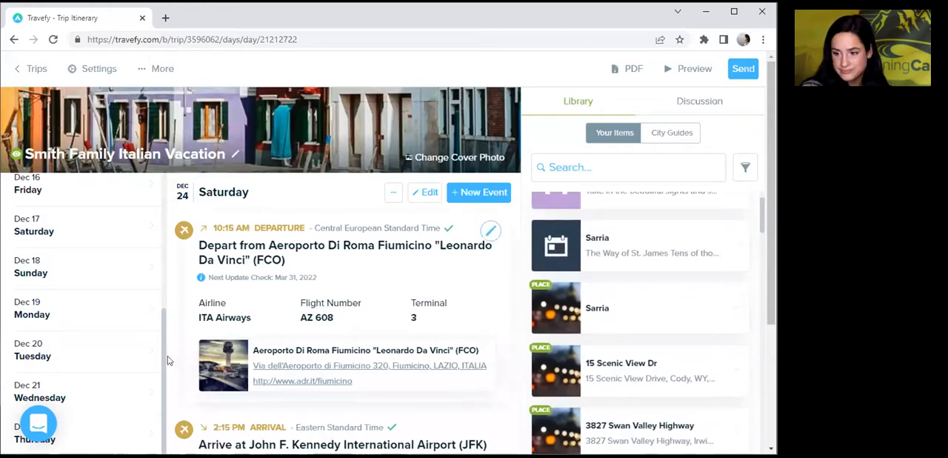
{"action": "scroll", "coordinate": [160, 349], "scroll_direction": "up", "scroll_amount": 5}
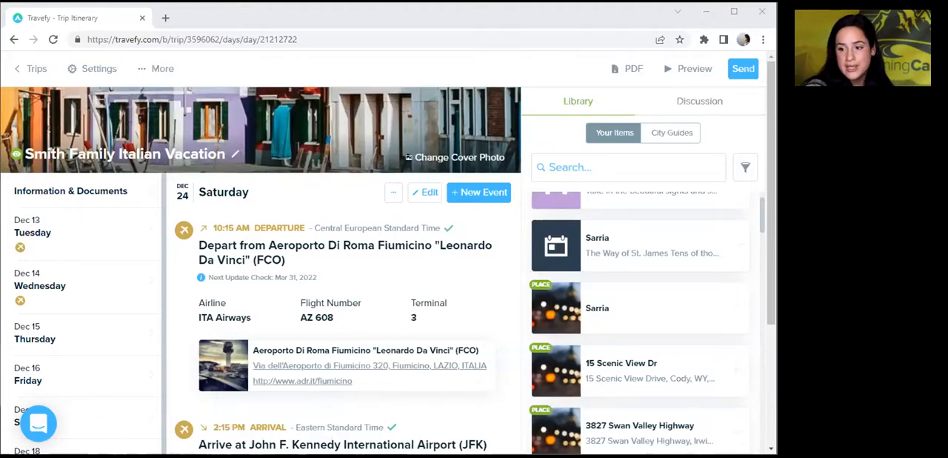
{"action": "left_click", "coordinate": [50, 296]}
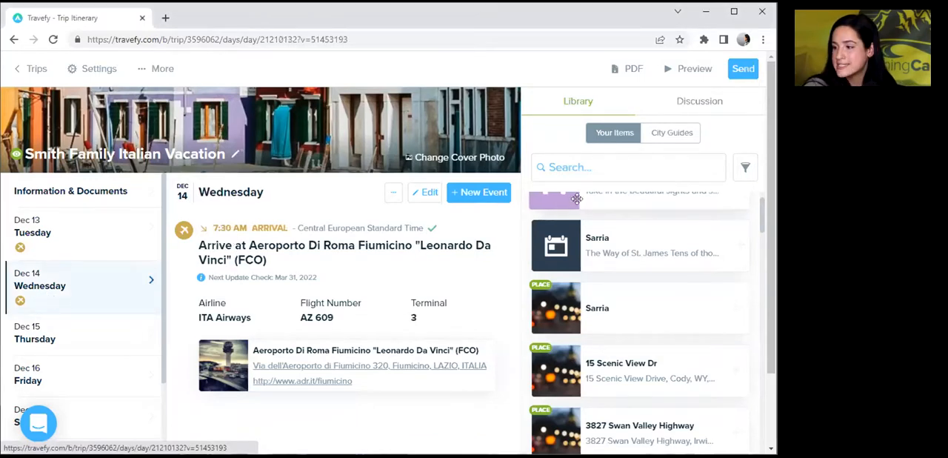
Search the saved library items for "Private" and add Private Transfer to Hotel to Wednesday, Dec 14.
{"action": "left_click", "coordinate": [579, 171]}
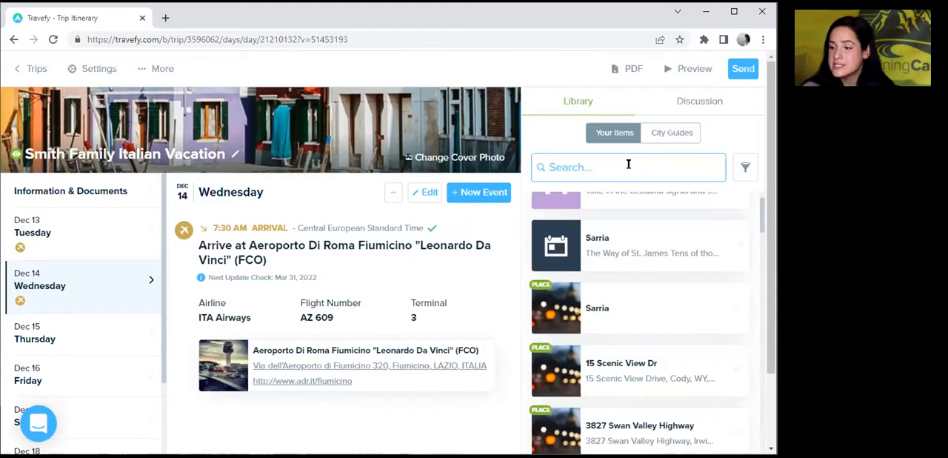
{"action": "type", "text": "Private"}
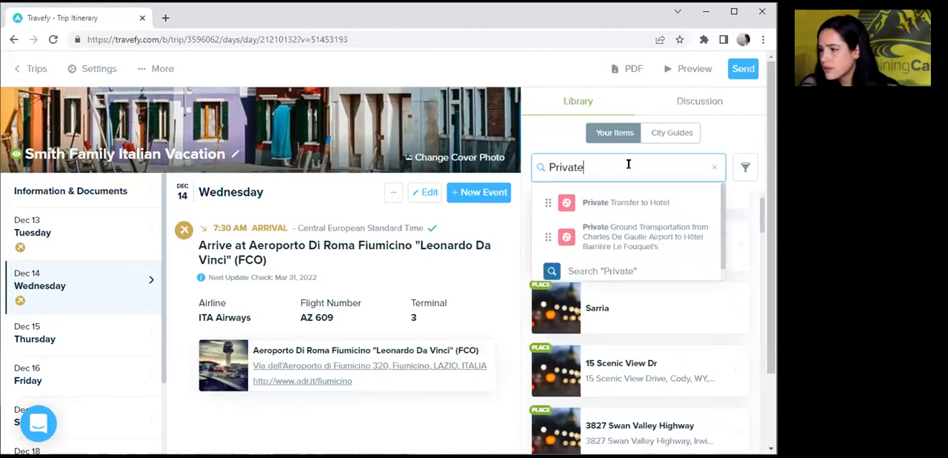
{"action": "key", "text": "Down"}
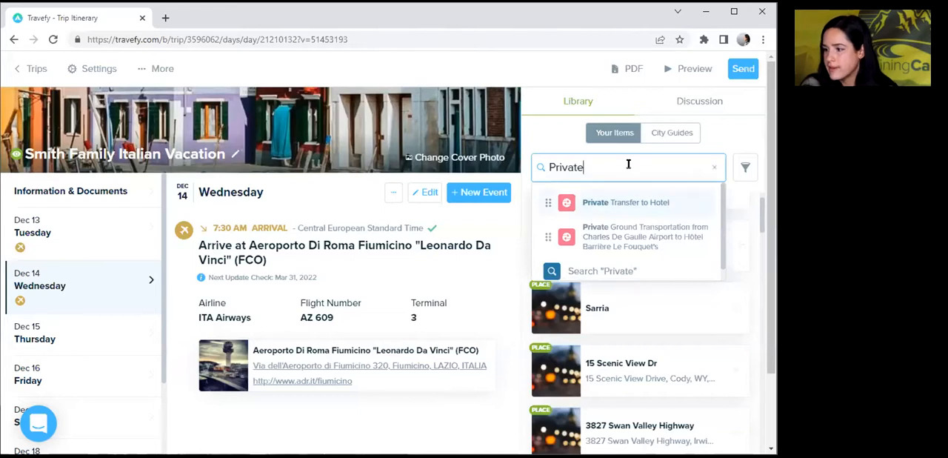
{"action": "key", "text": "Return"}
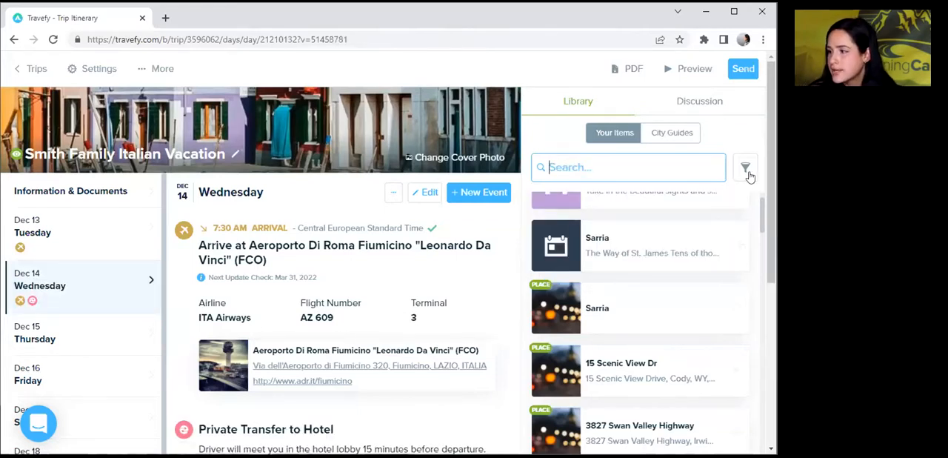
Review the Private Transfer to Hotel event on Wednesday, Dec 14, open it for editing and delete it.
{"action": "left_click_drag", "start_coordinate": [769, 164], "coordinate": [712, 242]}
{"action": "left_click_drag", "start_coordinate": [702, 301], "coordinate": [762, 318]}
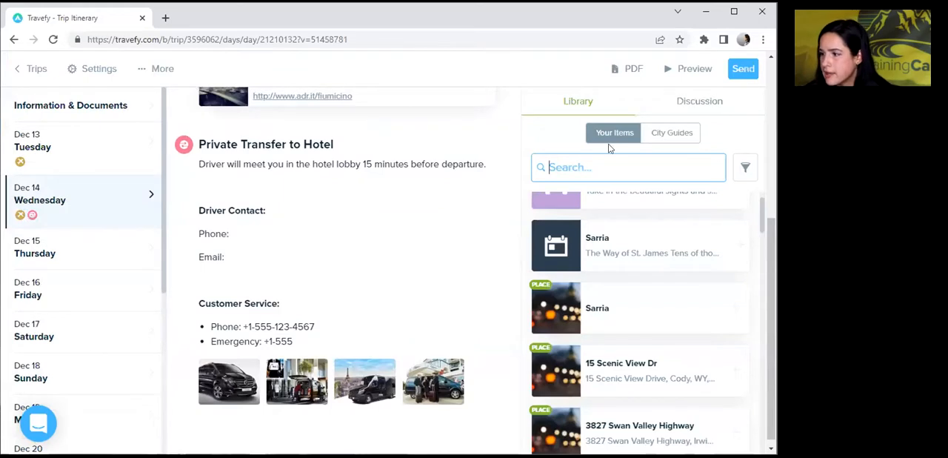
{"action": "mouse_move", "coordinate": [485, 229]}
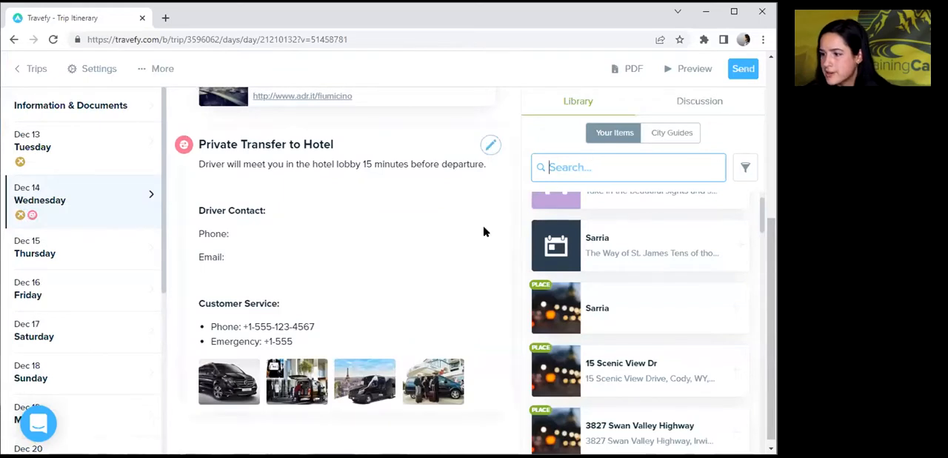
{"action": "left_click", "coordinate": [492, 146]}
{"action": "left_click_drag", "start_coordinate": [773, 218], "coordinate": [746, 338]}
{"action": "mouse_move", "coordinate": [743, 305]}
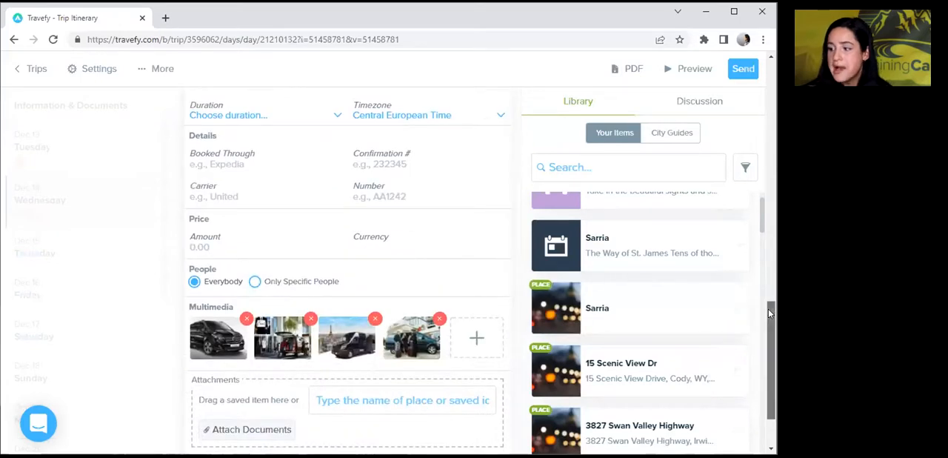
{"action": "scroll", "coordinate": [769, 309], "scroll_direction": "down", "scroll_amount": 1}
{"action": "left_click", "coordinate": [448, 392]}
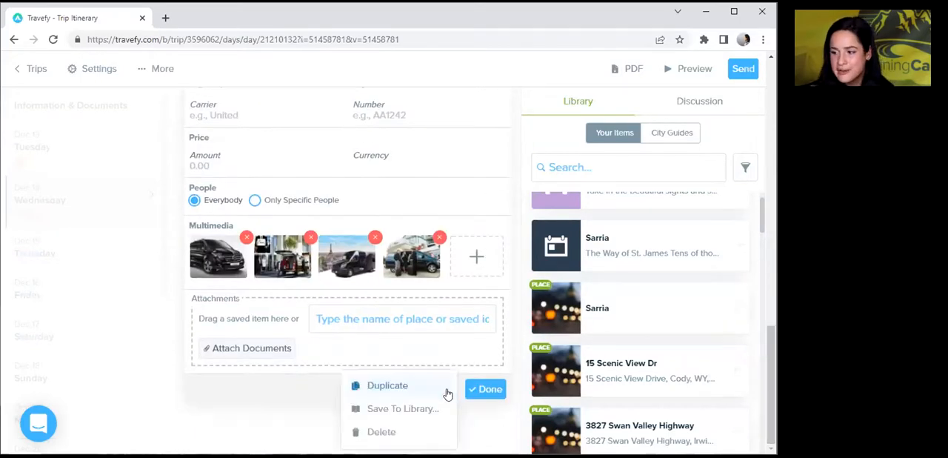
{"action": "left_click", "coordinate": [372, 433]}
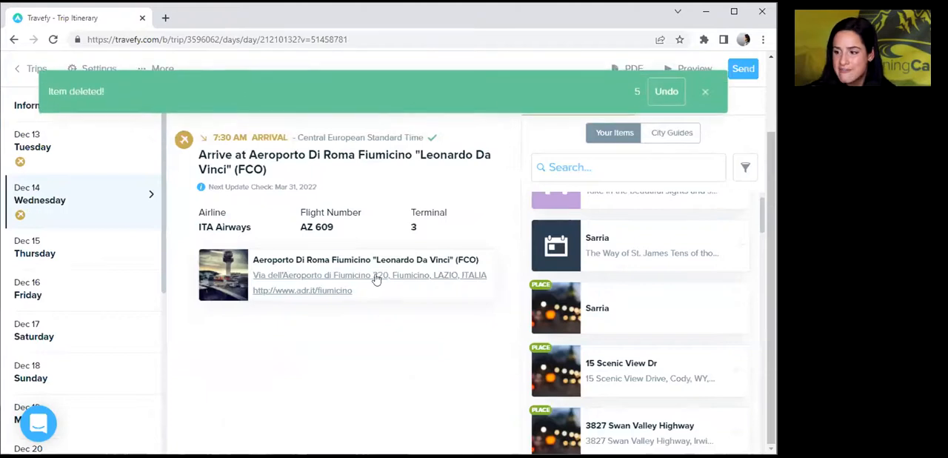
Add the saved library item Ground Transfer for Smith Family to Wednesday, Dec 14 and review its inclusions and booking details.
{"action": "left_click", "coordinate": [645, 170]}
{"action": "type", "text": "smith"}
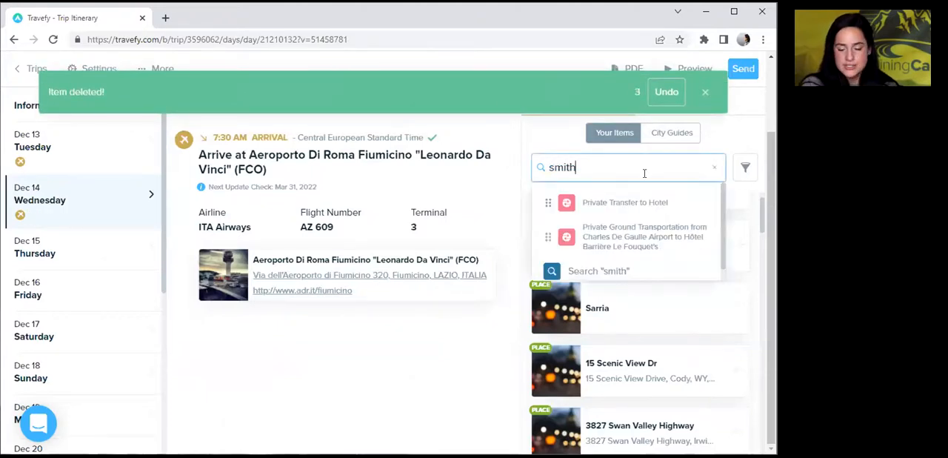
{"action": "type", "text": " famil"}
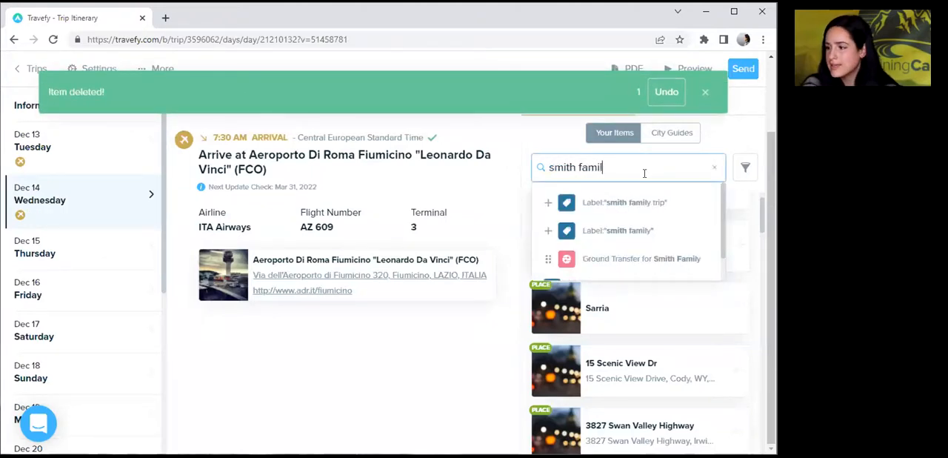
{"action": "key", "text": "Return"}
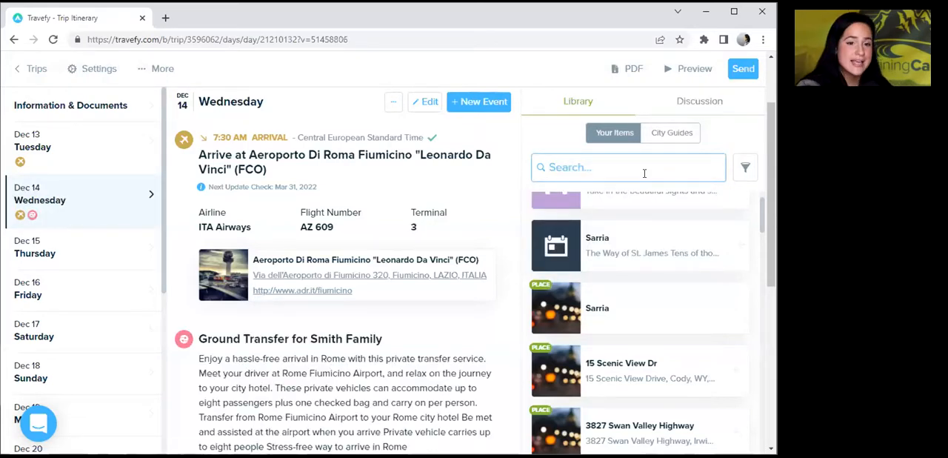
{"action": "left_click_drag", "start_coordinate": [768, 125], "coordinate": [754, 209]}
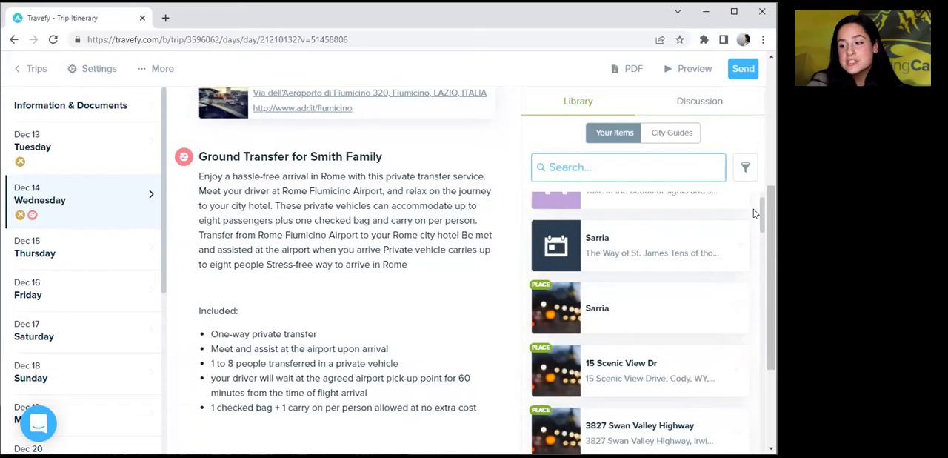
{"action": "left_click_drag", "start_coordinate": [768, 214], "coordinate": [769, 252]}
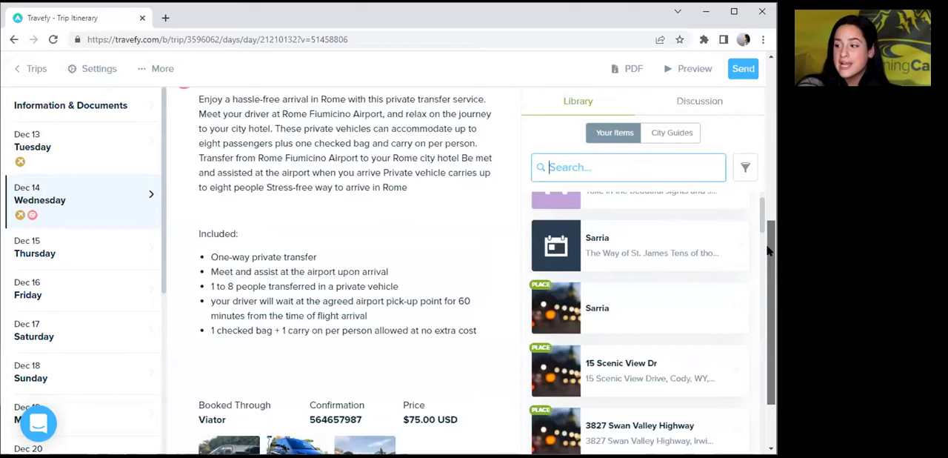
{"action": "left_click_drag", "start_coordinate": [768, 252], "coordinate": [757, 217]}
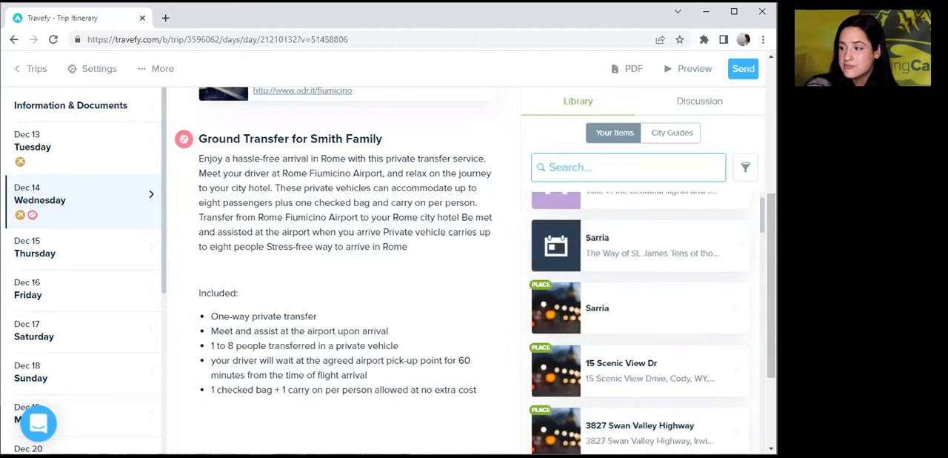
{"action": "left_click_drag", "start_coordinate": [769, 230], "coordinate": [763, 309]}
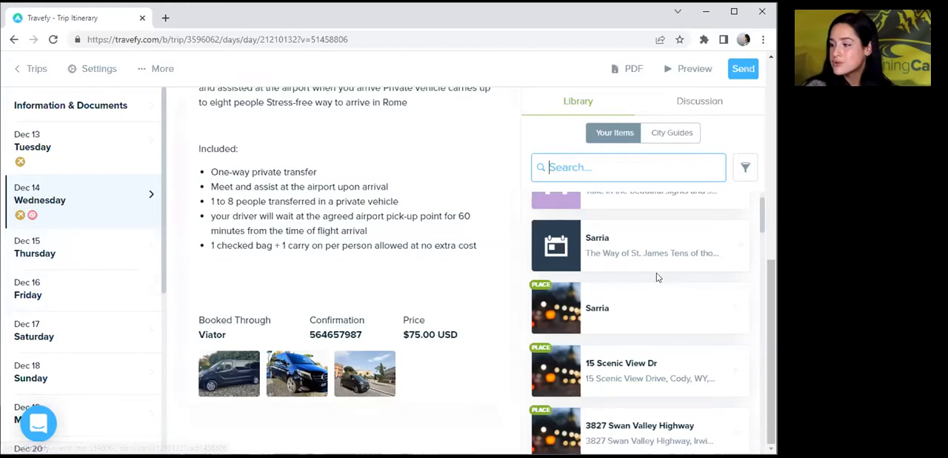
Start a new lodging event on Wednesday, Dec 14 and set it to search General Properties.
{"action": "scroll", "coordinate": [769, 193], "scroll_direction": "up", "scroll_amount": 1}
{"action": "scroll", "coordinate": [770, 193], "scroll_direction": "up", "scroll_amount": 5}
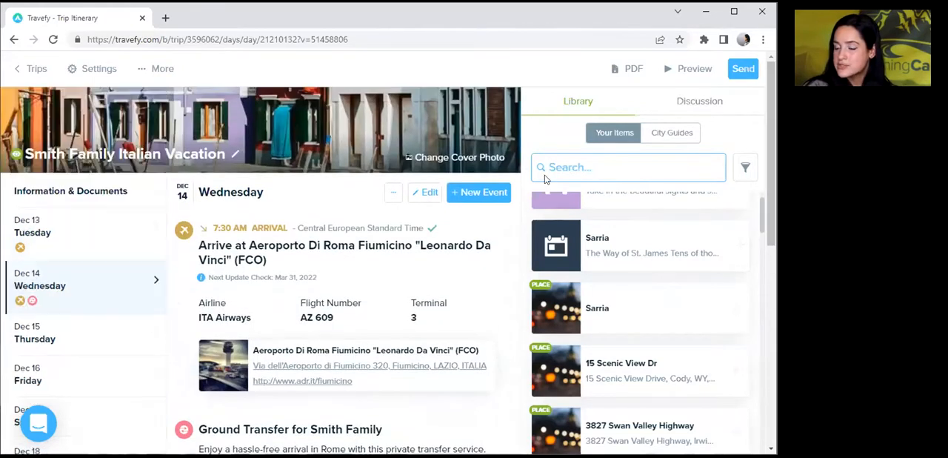
{"action": "mouse_move", "coordinate": [433, 227]}
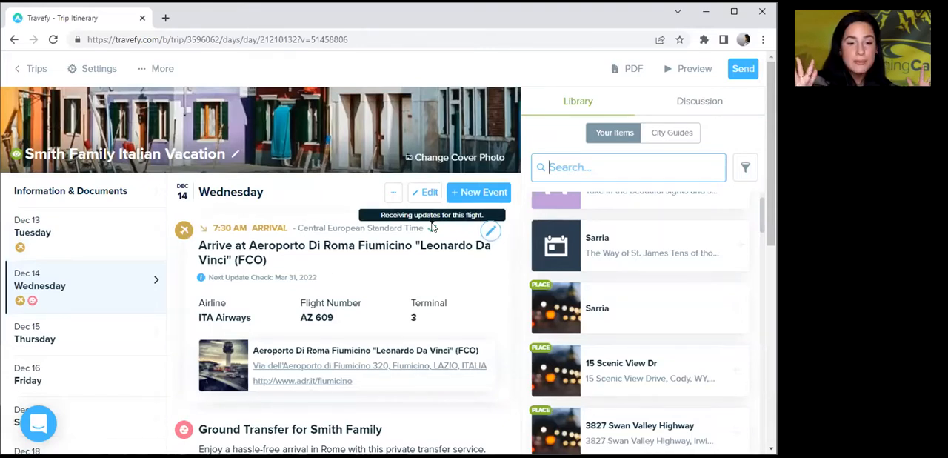
{"action": "left_click", "coordinate": [483, 194]}
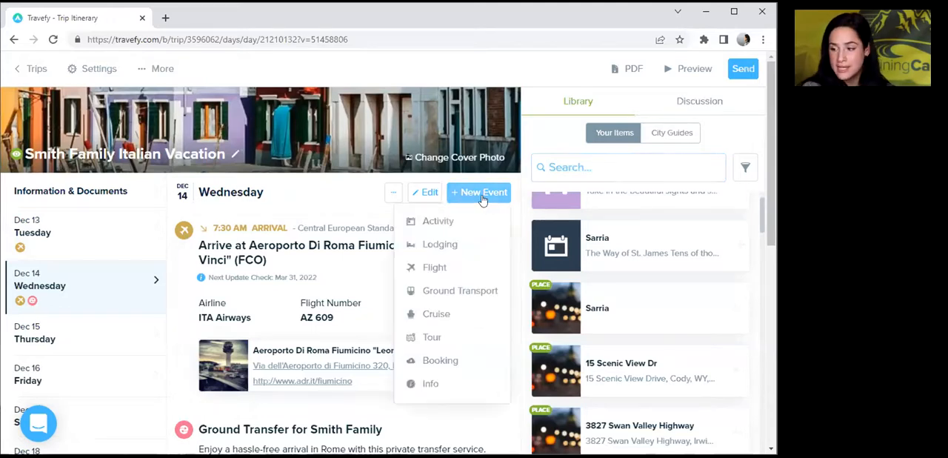
{"action": "left_click", "coordinate": [443, 249]}
{"action": "left_click", "coordinate": [420, 175]}
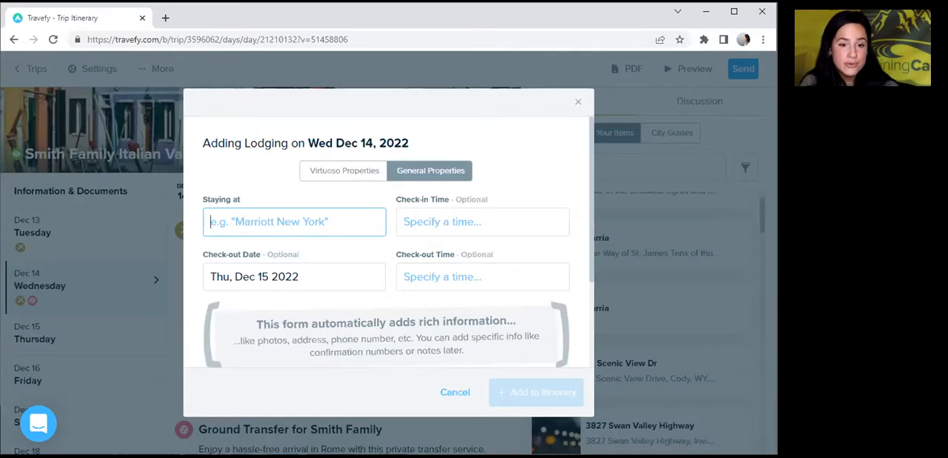
Enter Le Meridien Visconti Rome as the place to stay for the new lodging, pasting the copied hotel name.
{"action": "key", "text": "alt+Tab"}
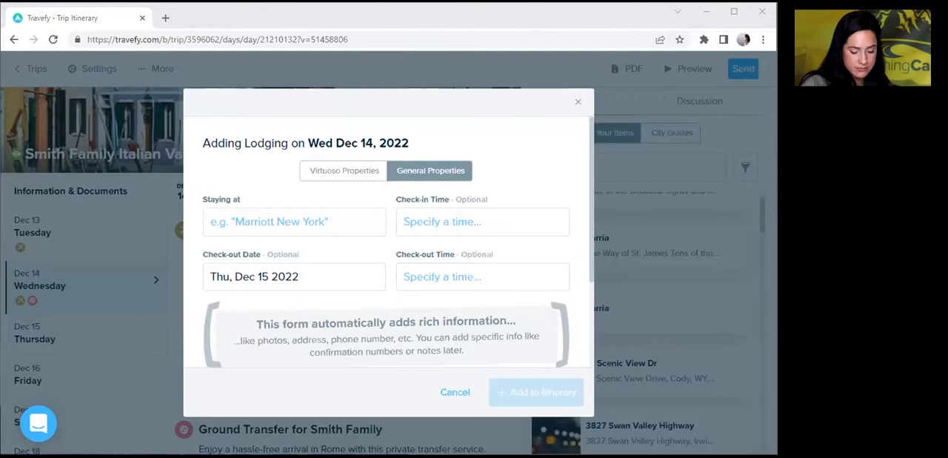
{"action": "left_click", "coordinate": [283, 229]}
{"action": "type", "text": "Le Meridien Visconti Rome"}
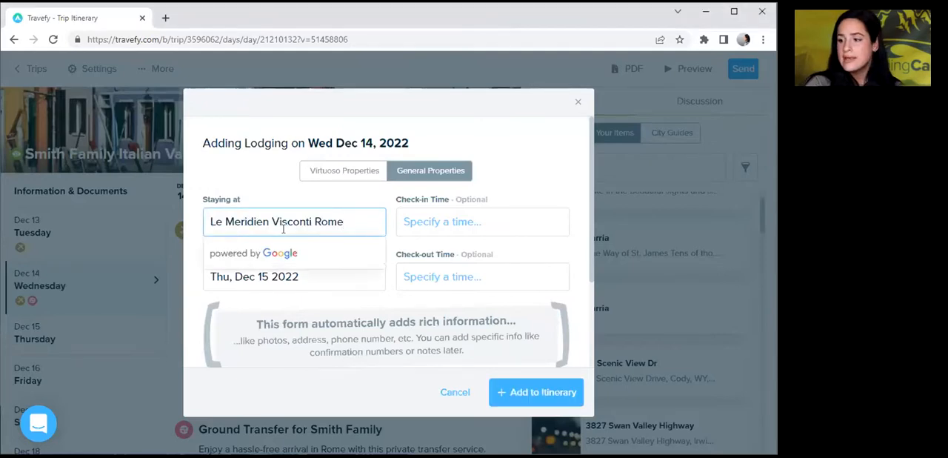
{"action": "left_click", "coordinate": [289, 195]}
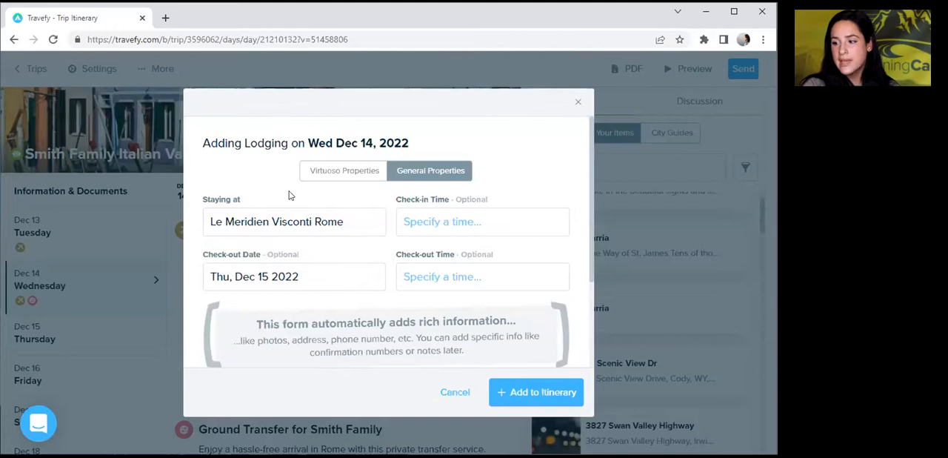
Set the lodging's check-out date to Sat, Dec 17 2022, check-in time to 3:00 pm and check-out time to 10:00 am.
{"action": "left_click", "coordinate": [274, 276]}
{"action": "left_click", "coordinate": [365, 384]}
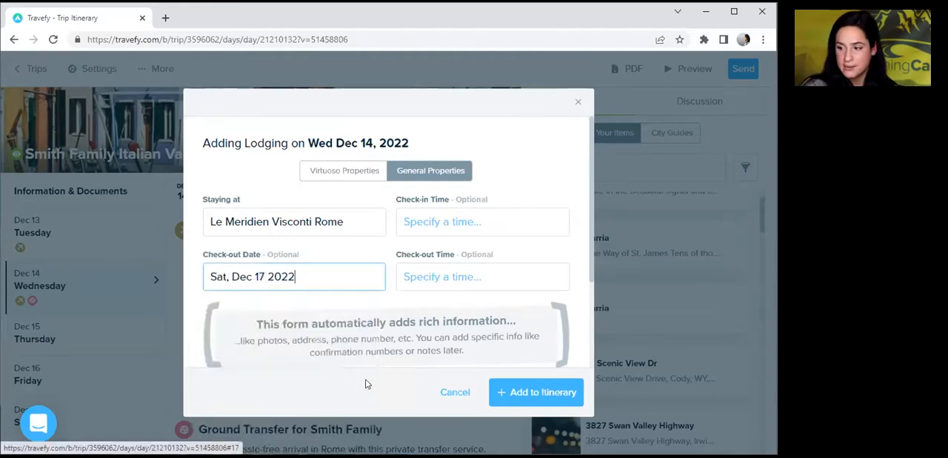
{"action": "left_click", "coordinate": [487, 228]}
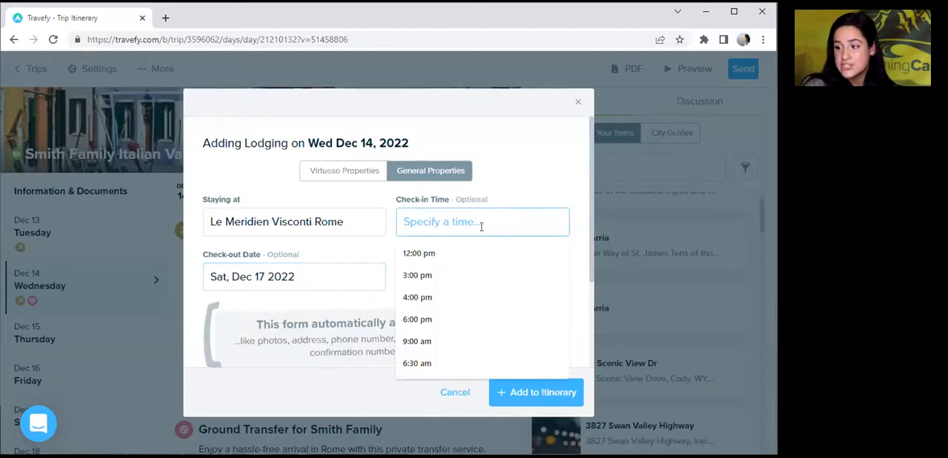
{"action": "left_click", "coordinate": [434, 274]}
{"action": "left_click", "coordinate": [443, 278]}
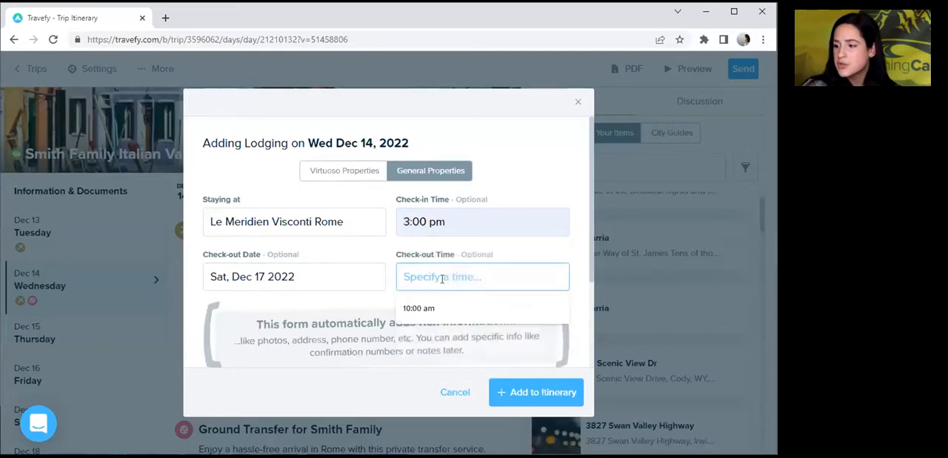
{"action": "left_click", "coordinate": [422, 310]}
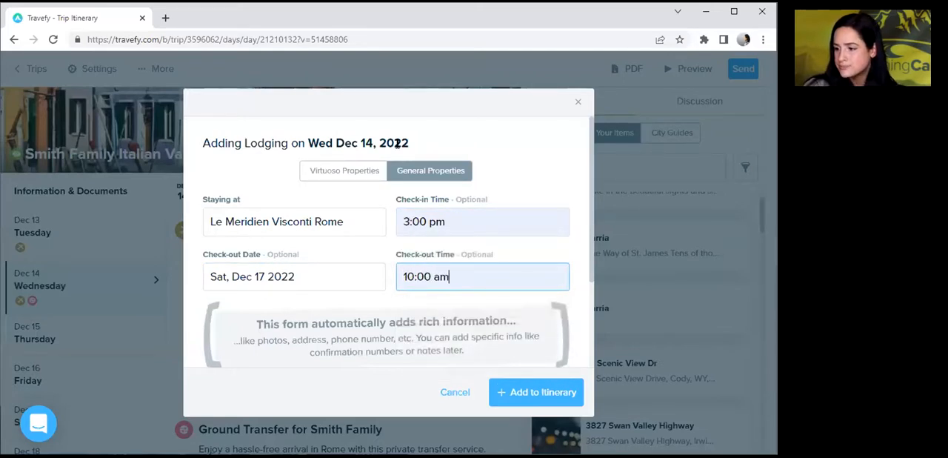
Match the lodging to the Le Méridien Visconti Rome listing on Via Federico Cesi and add it to the itinerary.
{"action": "left_click", "coordinate": [327, 225]}
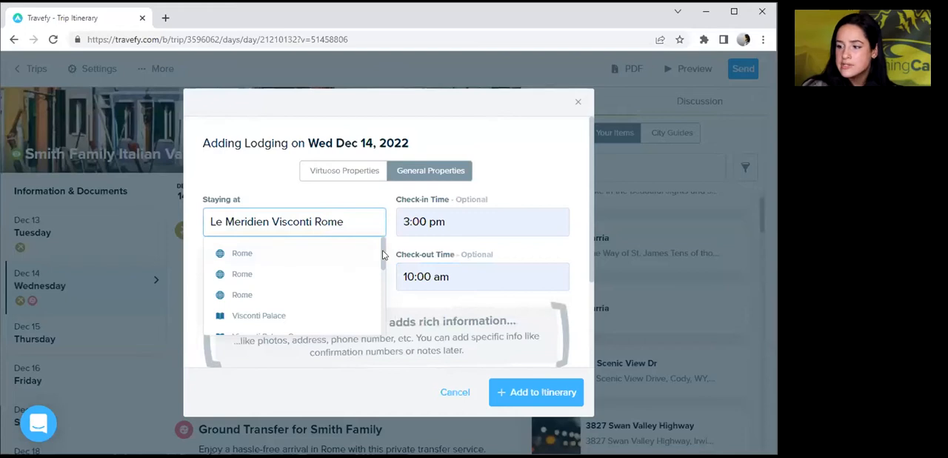
{"action": "left_click_drag", "start_coordinate": [383, 254], "coordinate": [383, 266]}
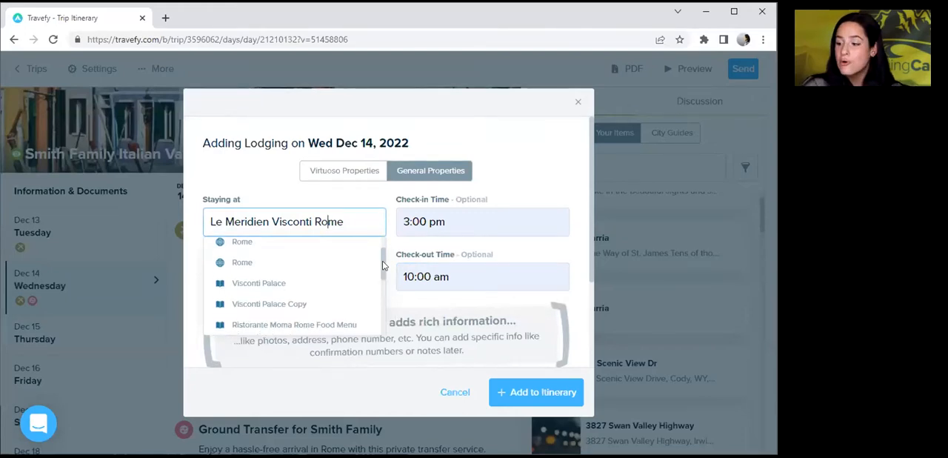
{"action": "scroll", "coordinate": [376, 297], "scroll_direction": "down", "scroll_amount": 2}
{"action": "scroll", "coordinate": [376, 297], "scroll_direction": "down", "scroll_amount": 2}
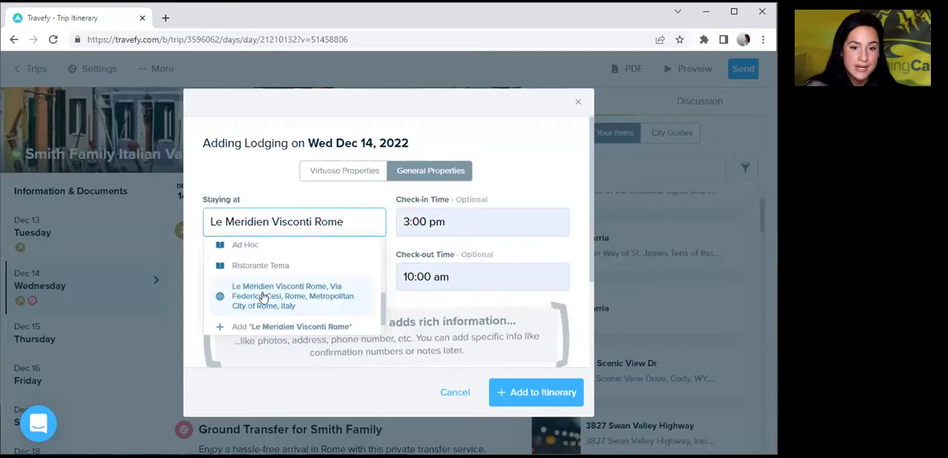
{"action": "left_click", "coordinate": [263, 297]}
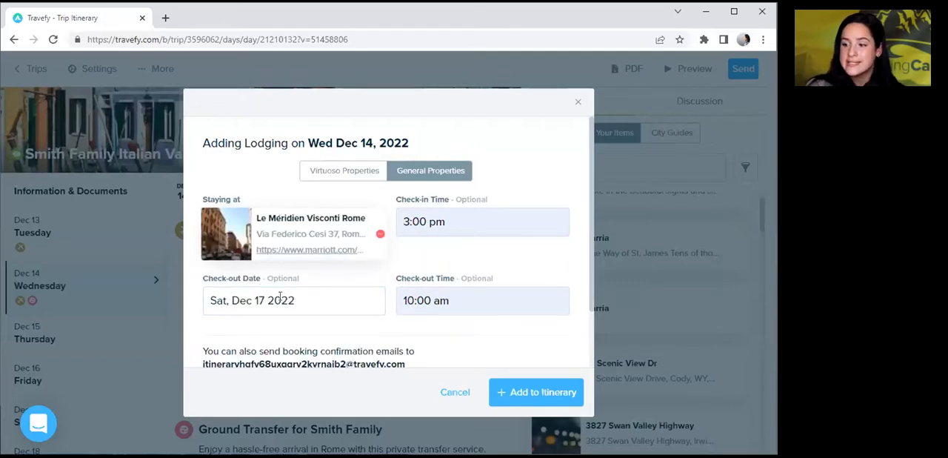
{"action": "left_click", "coordinate": [509, 400]}
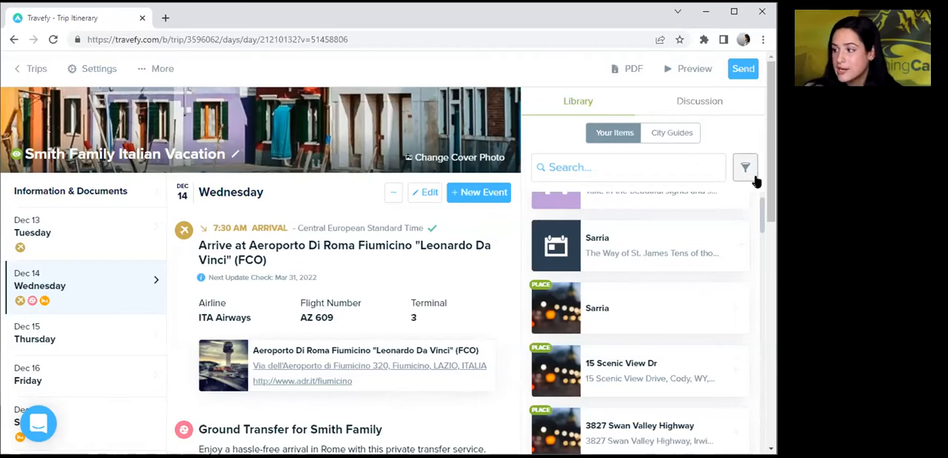
Open the Le Méridien Visconti Rome check-in event for editing and paste the copied hotel description into its notes.
{"action": "scroll", "coordinate": [746, 297], "scroll_direction": "down", "scroll_amount": 4}
{"action": "scroll", "coordinate": [747, 296], "scroll_direction": "down", "scroll_amount": 4}
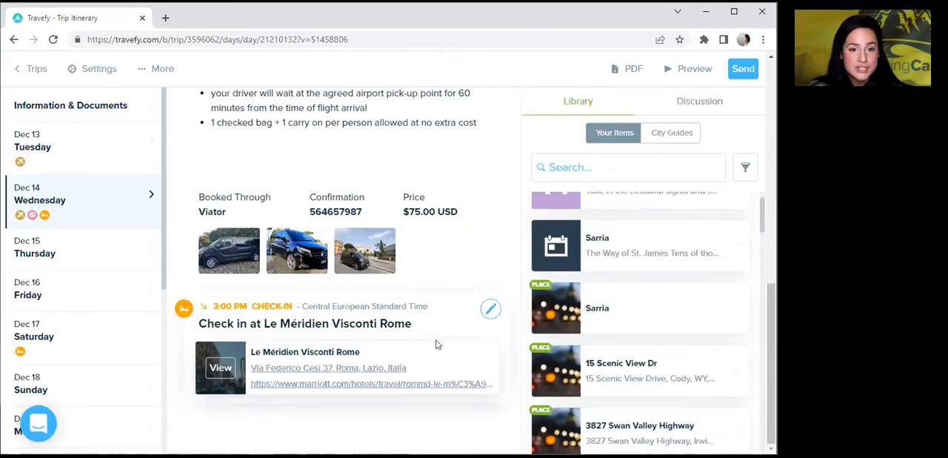
{"action": "left_click", "coordinate": [489, 311]}
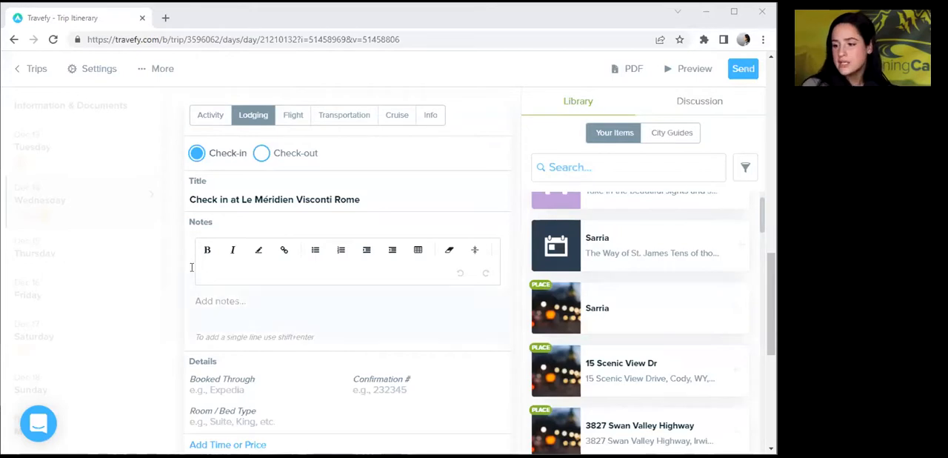
{"action": "left_click", "coordinate": [205, 306]}
{"action": "type", "text": "Le Méridien Visconti Rome is just a few steps away from the Spanish Steps, St. Peter's Basilica and Vatican. It represents the perfect starting point for leisure, business, shopping and nightlife. Dating from the mid-seventies the hotel is the perfect setting for the culture-driven Le Méridien brand. The Seventies' design reflects and accentuates the architecture of the exterior, creating a fascinating stylistic continuity between the recent past and the modern taste. The light and space of the hotel will strike and surprise the guests when entering the mid-century modern style of Le Méridien Visconti Rome. One's discovery of the Eternal City begins here at the arrival."}
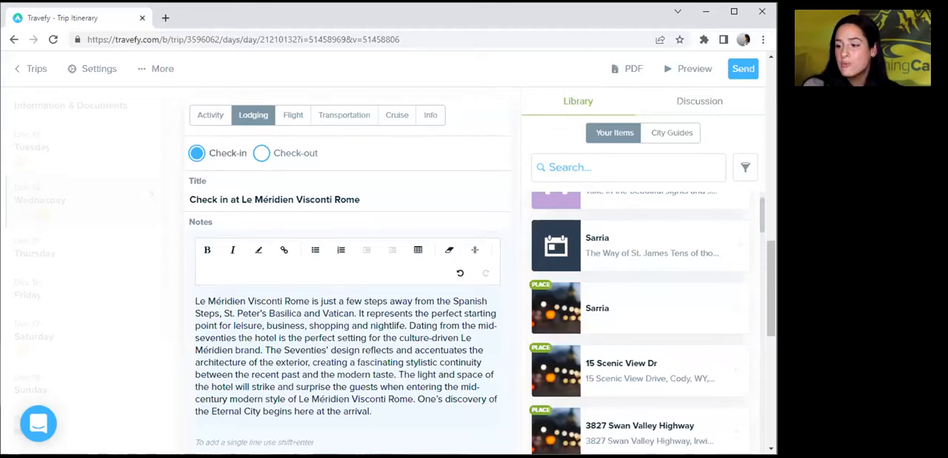
Upload the rommd-deluxe-guestroom-9831 and rommd-superior-guestroom-9837 images from Downloads to the check-in event's multimedia.
{"action": "left_click_drag", "start_coordinate": [769, 247], "coordinate": [765, 307]}
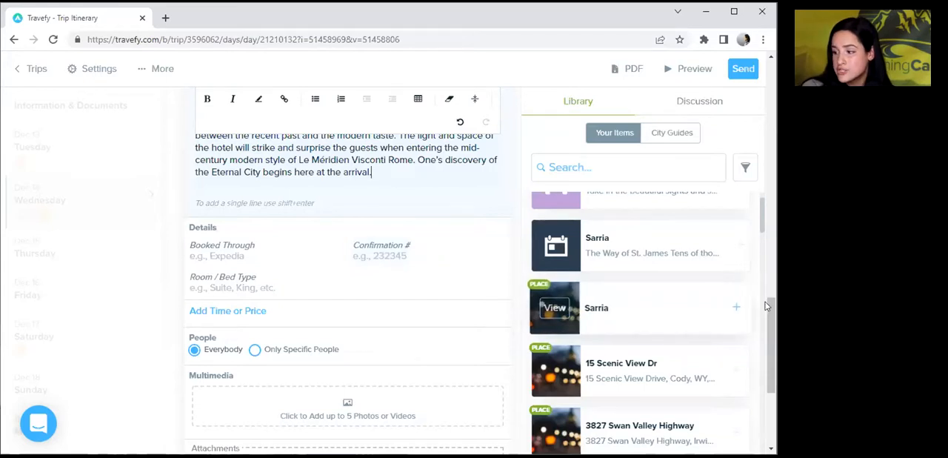
{"action": "left_click_drag", "start_coordinate": [768, 310], "coordinate": [765, 338]}
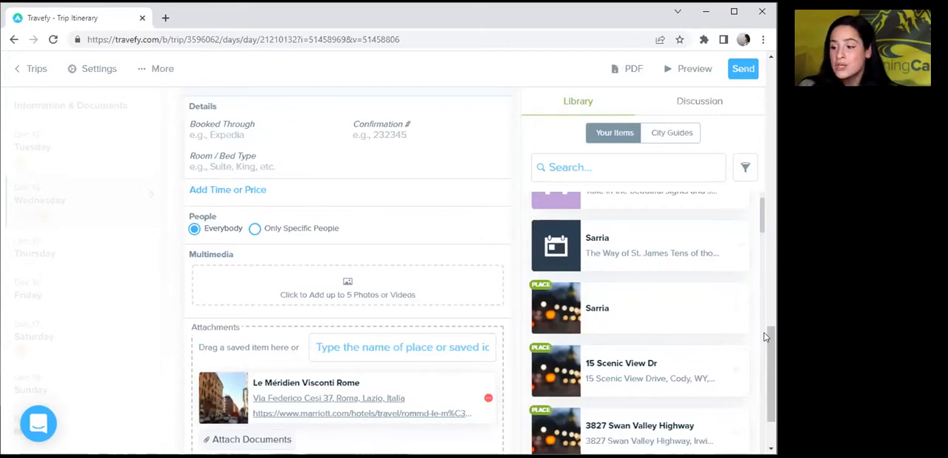
{"action": "left_click", "coordinate": [340, 293]}
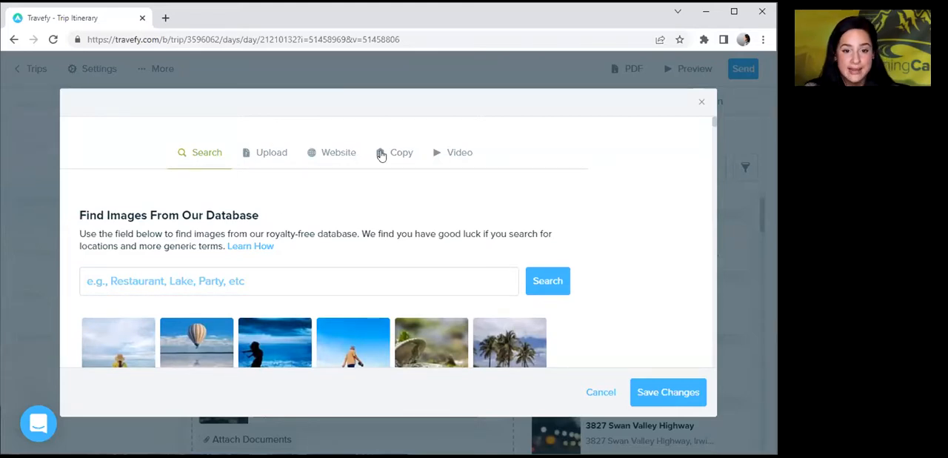
{"action": "left_click", "coordinate": [268, 155]}
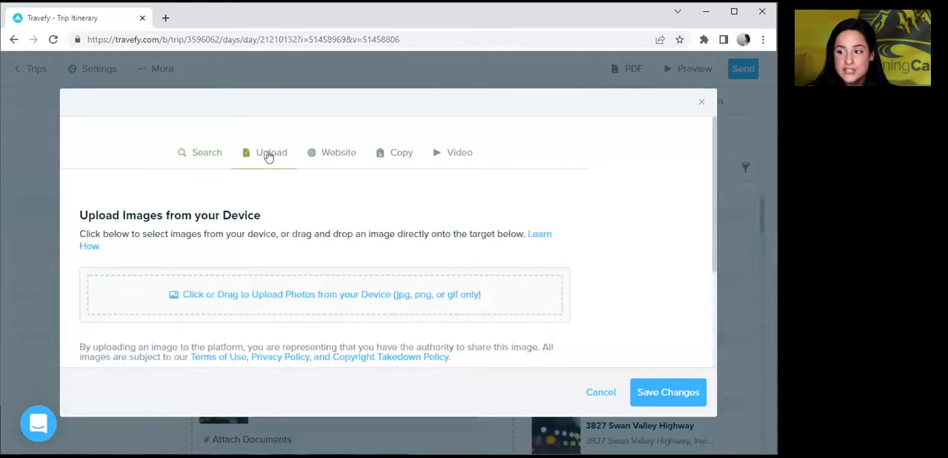
{"action": "left_click", "coordinate": [263, 296]}
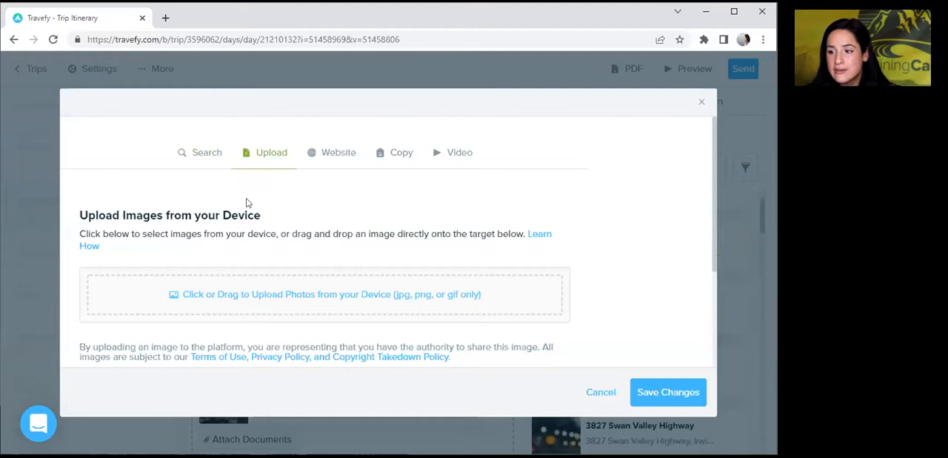
{"action": "left_click", "coordinate": [180, 108]}
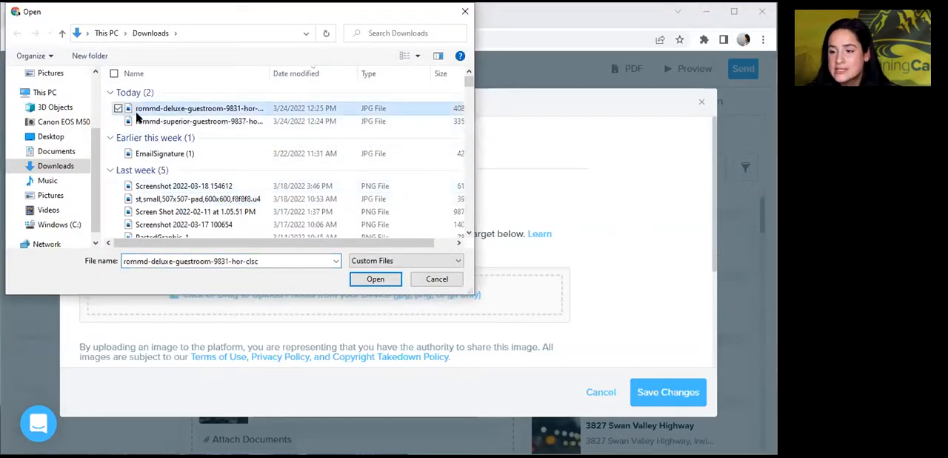
{"action": "left_click", "coordinate": [119, 120]}
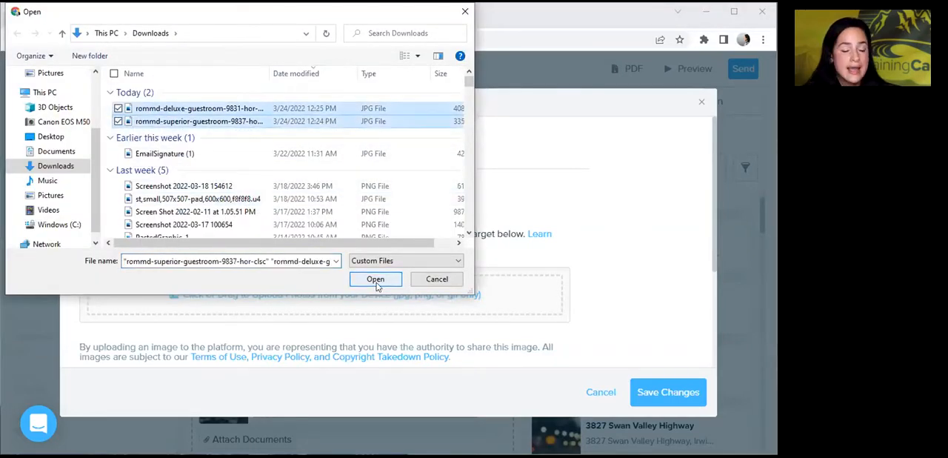
{"action": "left_click", "coordinate": [376, 279]}
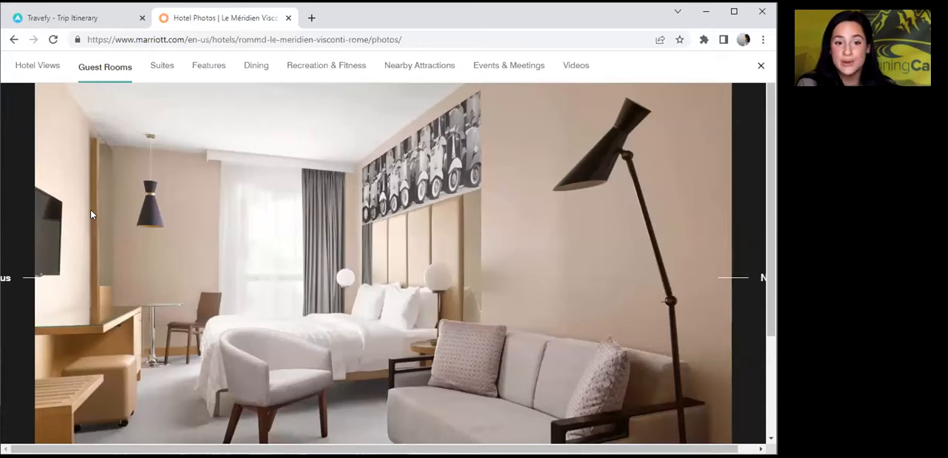
Copy the guest room photo from the hotel's Marriott photos page and paste it into the check-in event's images.
{"action": "right_click", "coordinate": [246, 312]}
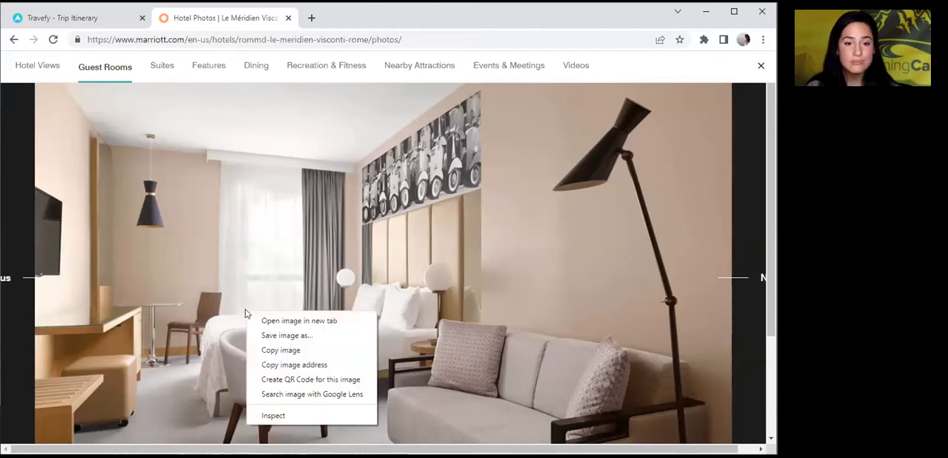
{"action": "left_click", "coordinate": [265, 349]}
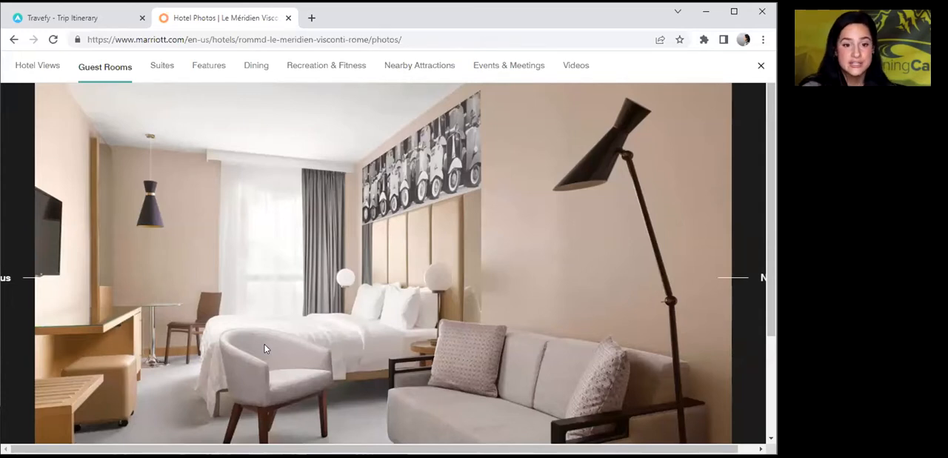
{"action": "left_click", "coordinate": [86, 18]}
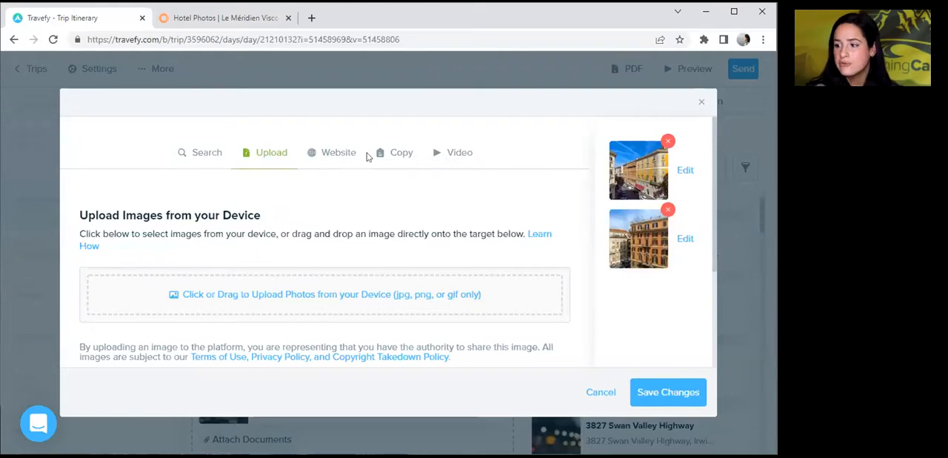
{"action": "left_click", "coordinate": [398, 155]}
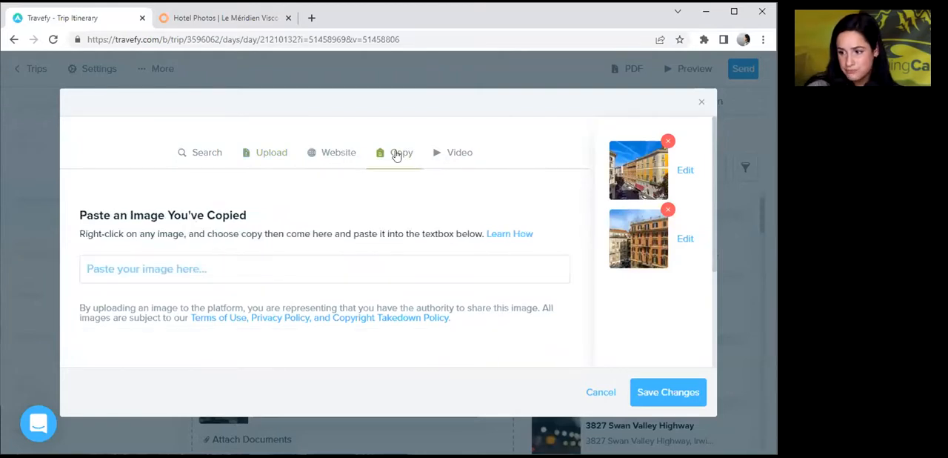
{"action": "left_click", "coordinate": [272, 255]}
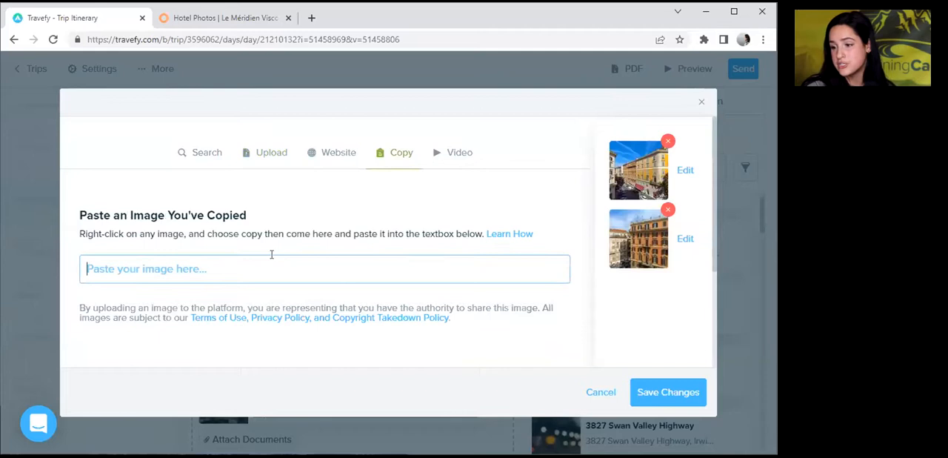
{"action": "right_click", "coordinate": [271, 256]}
{"action": "left_click", "coordinate": [305, 352]}
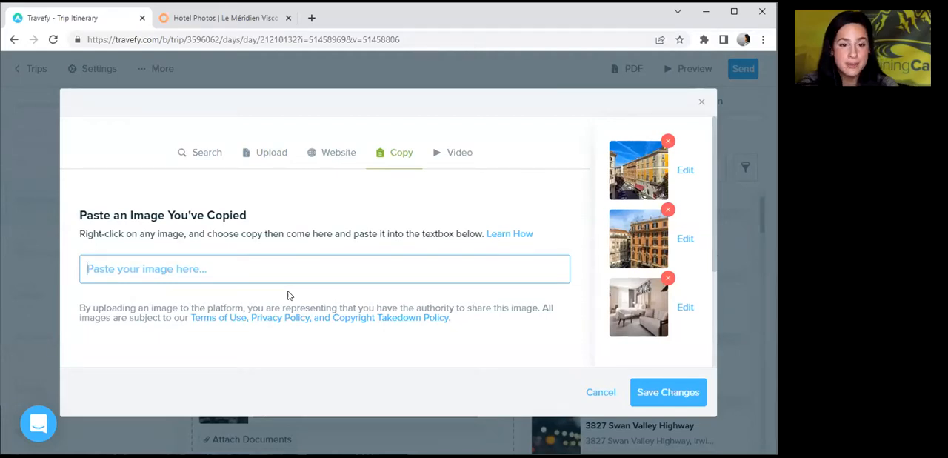
Save the image selection and finish editing the hotel check-in event.
{"action": "left_click", "coordinate": [666, 392]}
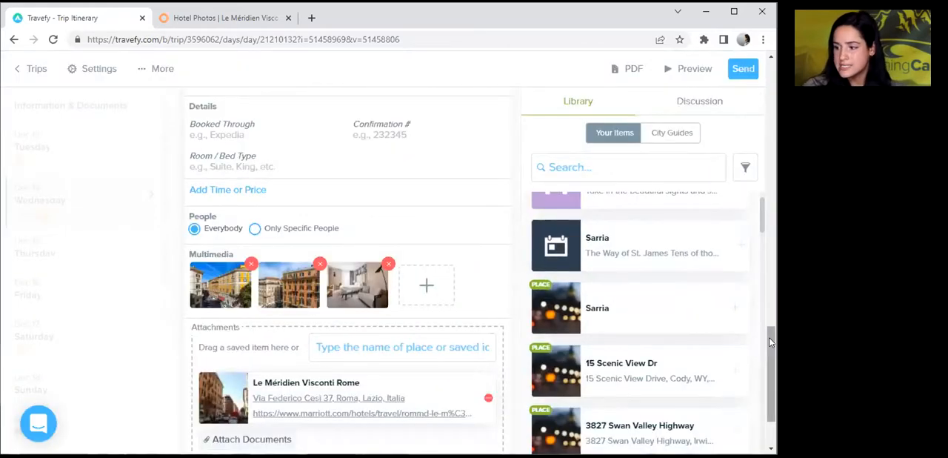
{"action": "scroll", "coordinate": [771, 343], "scroll_direction": "down", "scroll_amount": 2}
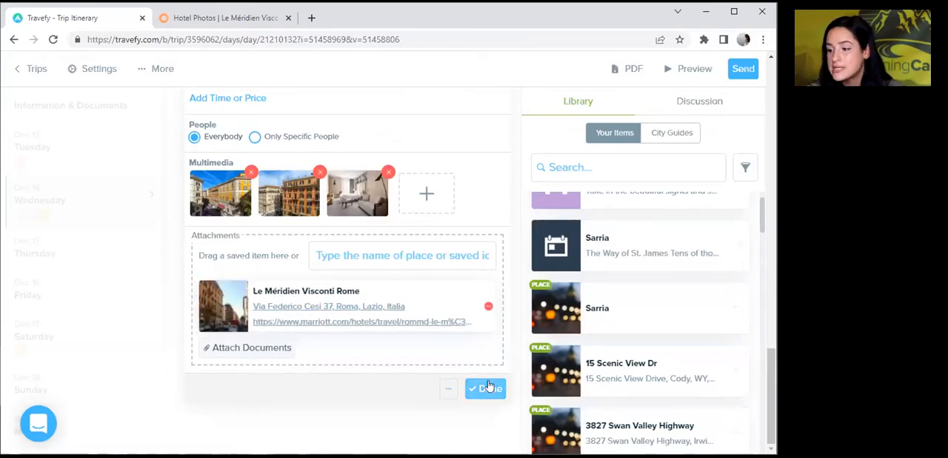
{"action": "left_click", "coordinate": [489, 386]}
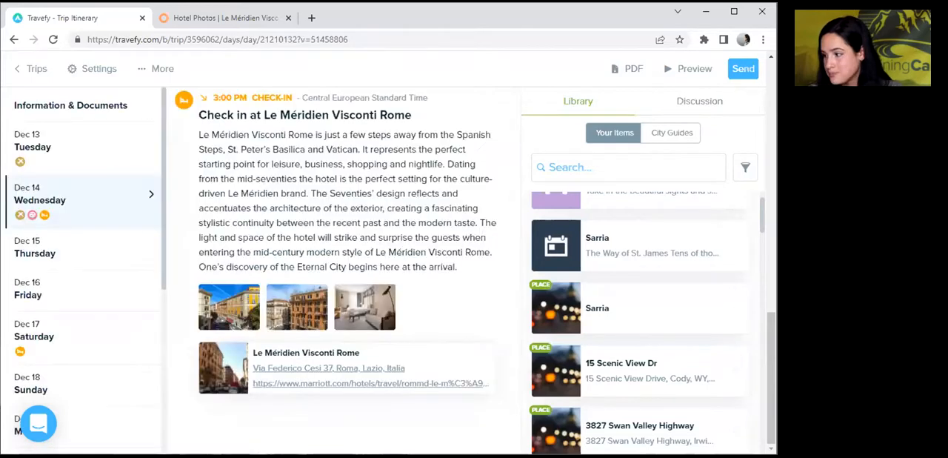
Search the library for "ristorante moma" and add Dinner Reservation at Ristorante Moma Rome to Wednesday, Dec 14.
{"action": "scroll", "coordinate": [773, 317], "scroll_direction": "up", "scroll_amount": 1}
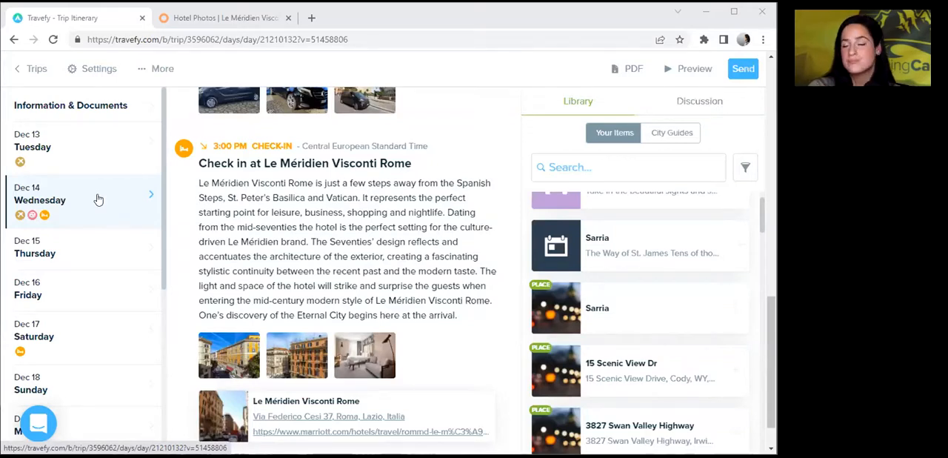
{"action": "left_click", "coordinate": [553, 167]}
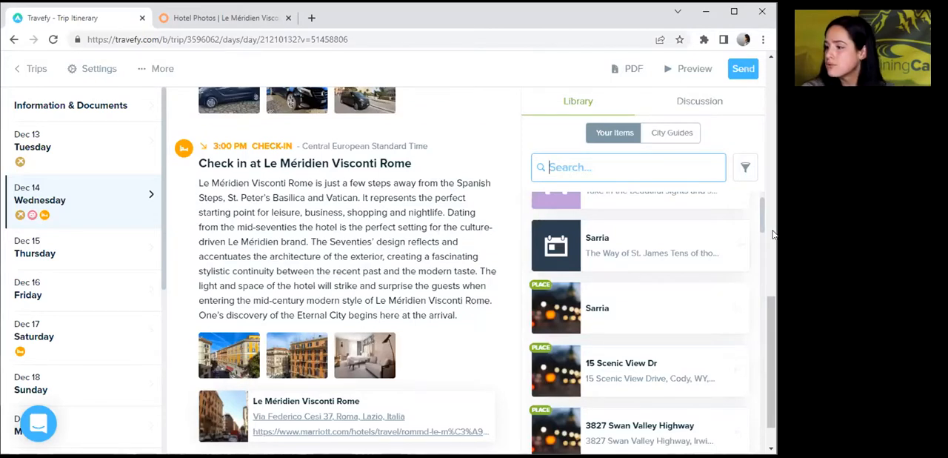
{"action": "left_click_drag", "start_coordinate": [761, 222], "coordinate": [764, 191]}
{"action": "left_click", "coordinate": [635, 166]}
{"action": "type", "text": "ristorante"}
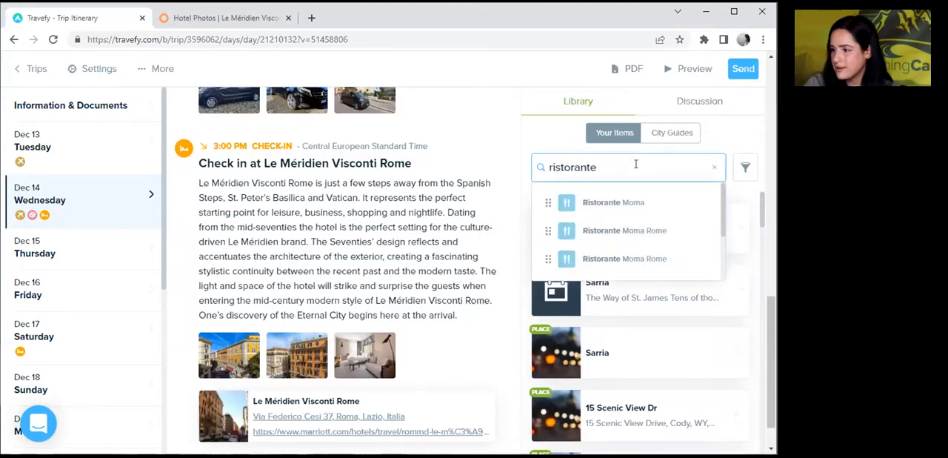
{"action": "type", "text": " moma"}
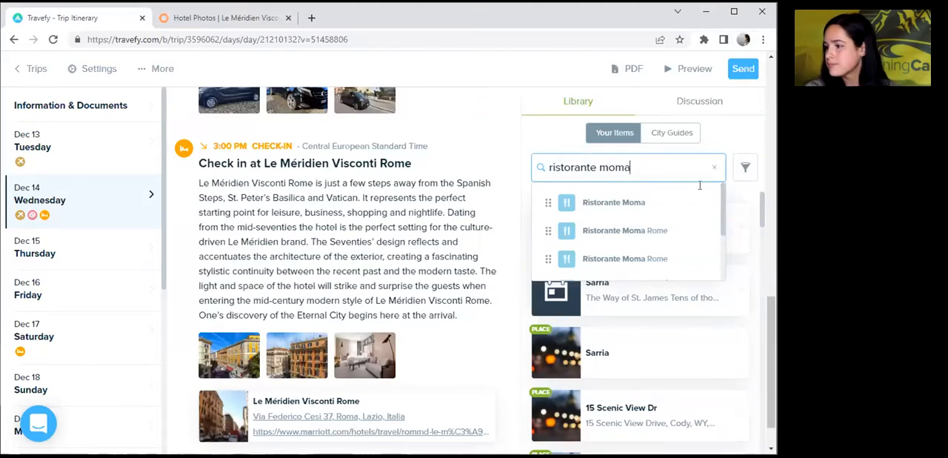
{"action": "left_click_drag", "start_coordinate": [724, 199], "coordinate": [722, 245]}
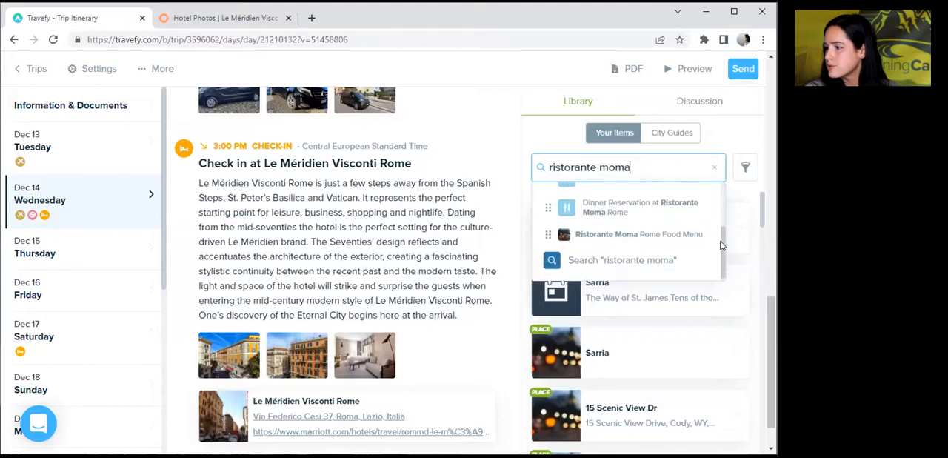
{"action": "left_click", "coordinate": [671, 260]}
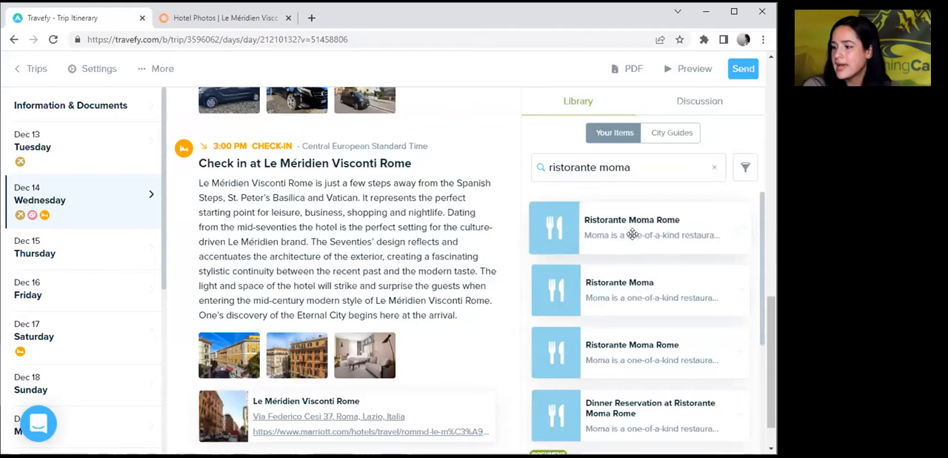
{"action": "left_click", "coordinate": [745, 419]}
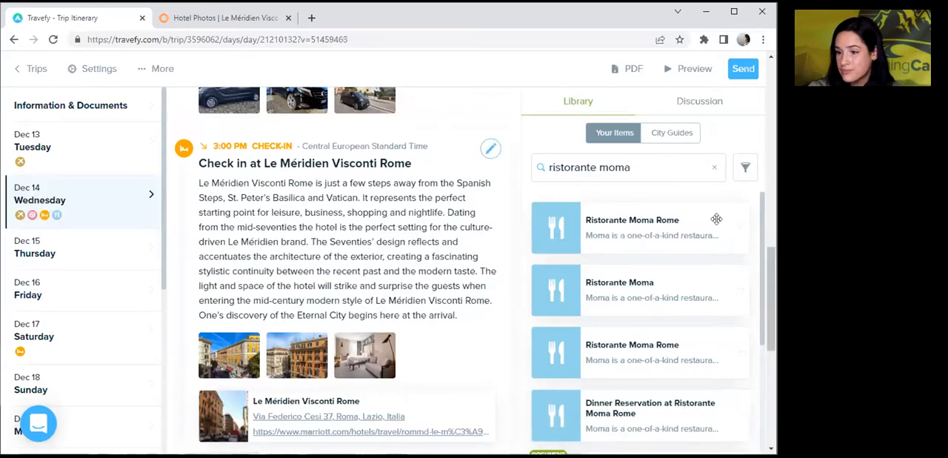
{"action": "left_click_drag", "start_coordinate": [765, 291], "coordinate": [764, 365]}
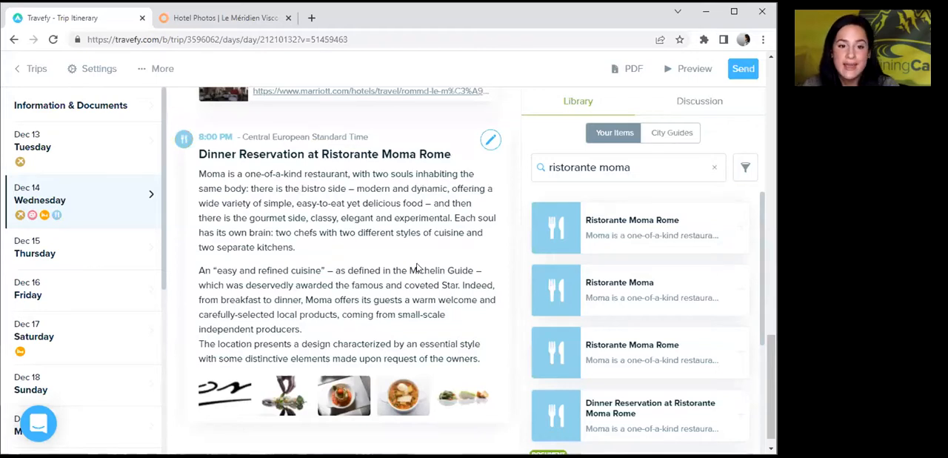
Open the Ristorante Moma Rome dinner event for editing and attach Carta-dei-vini-maggio2020 from Downloads.
{"action": "left_click", "coordinate": [490, 139]}
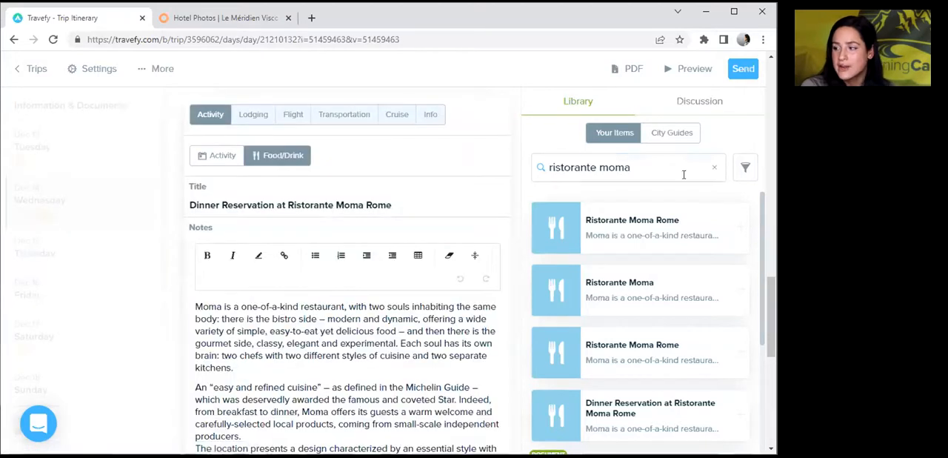
{"action": "scroll", "coordinate": [756, 343], "scroll_direction": "down", "scroll_amount": 2}
{"action": "left_click_drag", "start_coordinate": [768, 327], "coordinate": [771, 407]}
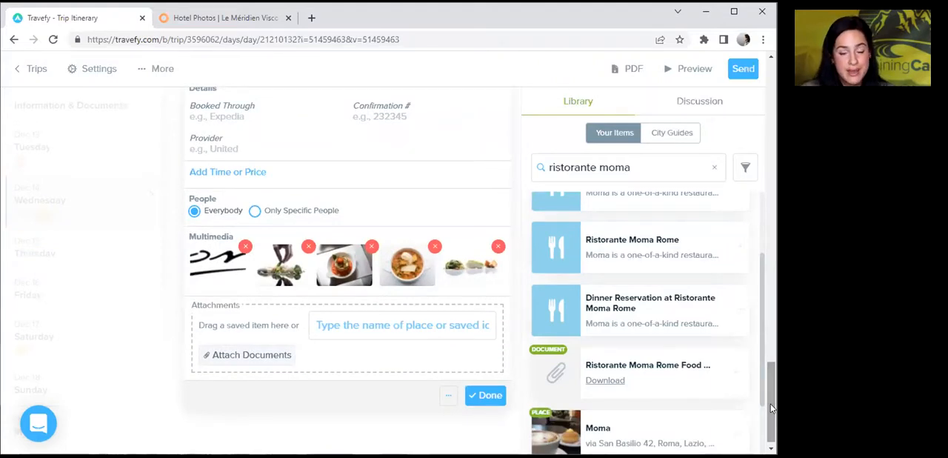
{"action": "left_click", "coordinate": [253, 357]}
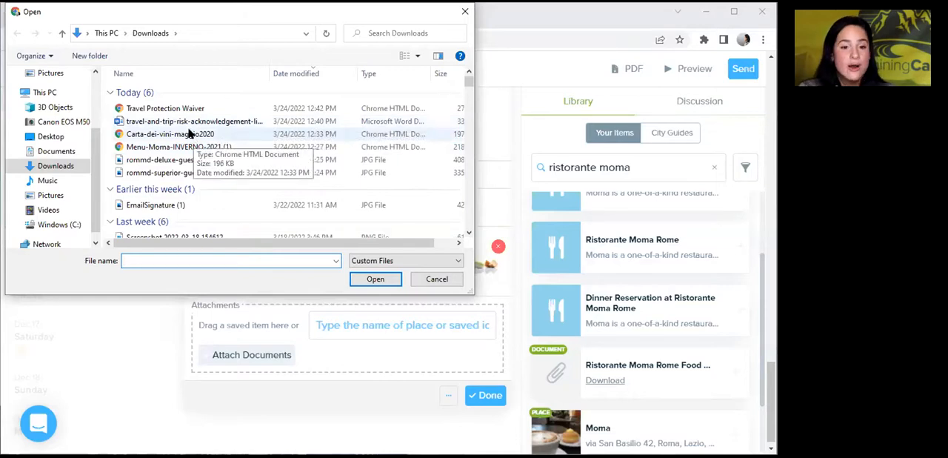
{"action": "left_click", "coordinate": [136, 139]}
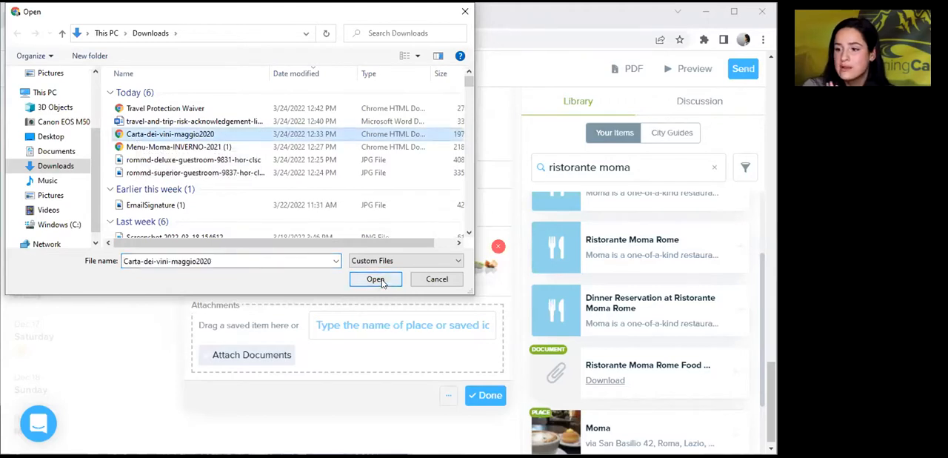
{"action": "left_click", "coordinate": [377, 279]}
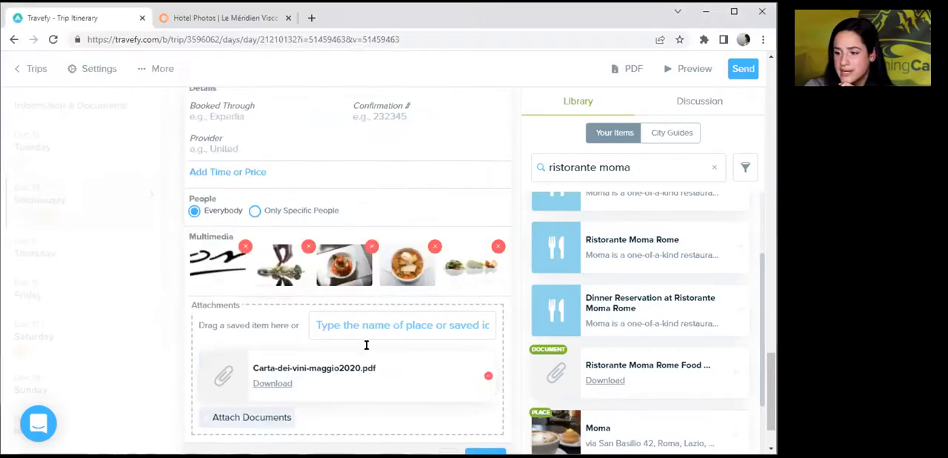
Attach Menu-Moma-INVERNO-2021 (1) from Downloads to the dinner event and finish editing it.
{"action": "left_click", "coordinate": [252, 417]}
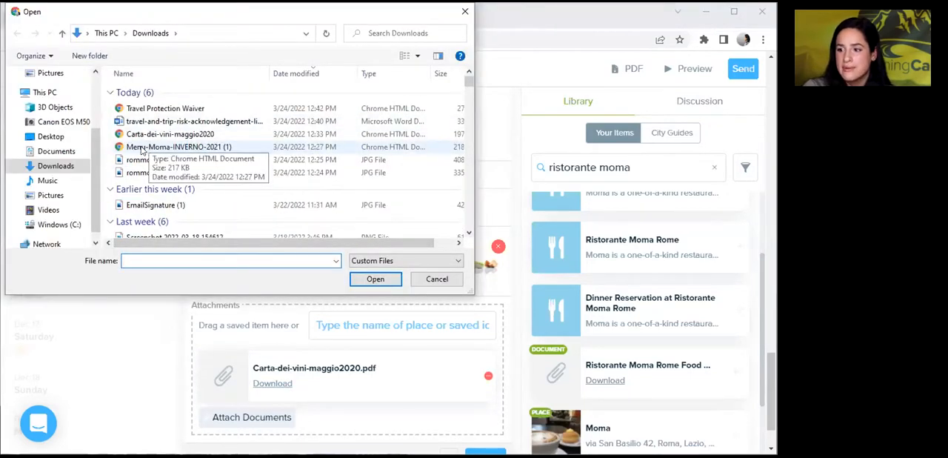
{"action": "left_click", "coordinate": [142, 148]}
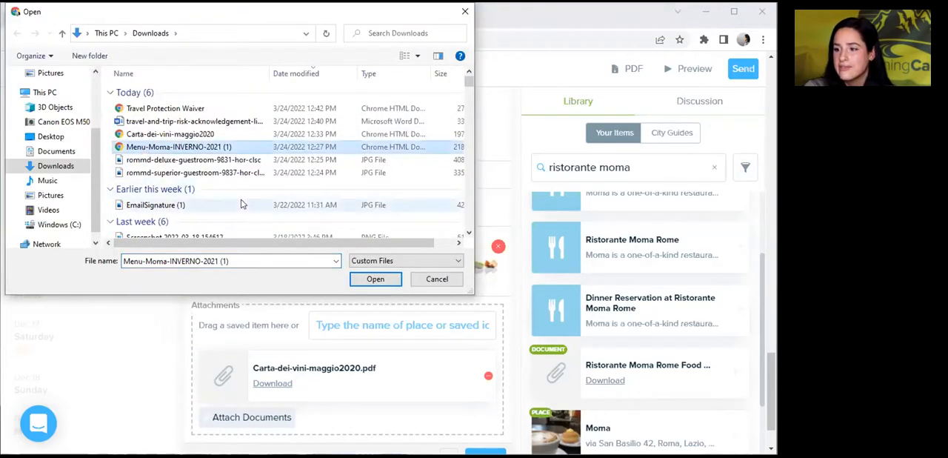
{"action": "left_click", "coordinate": [375, 279]}
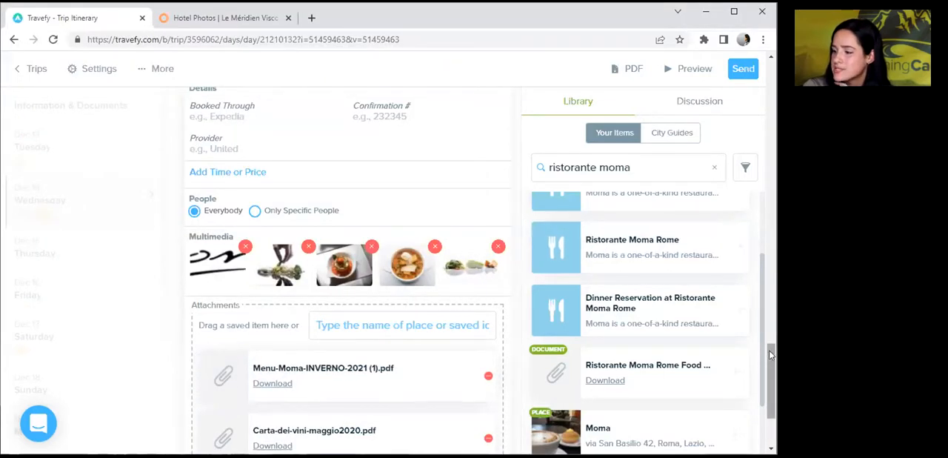
{"action": "scroll", "coordinate": [762, 370], "scroll_direction": "down", "scroll_amount": 1}
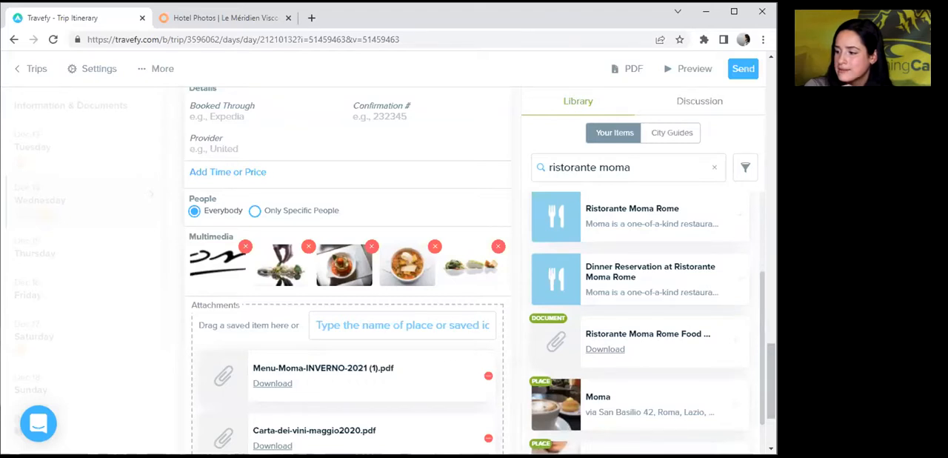
{"action": "scroll", "coordinate": [472, 342], "scroll_direction": "down", "scroll_amount": 3}
{"action": "left_click", "coordinate": [489, 392]}
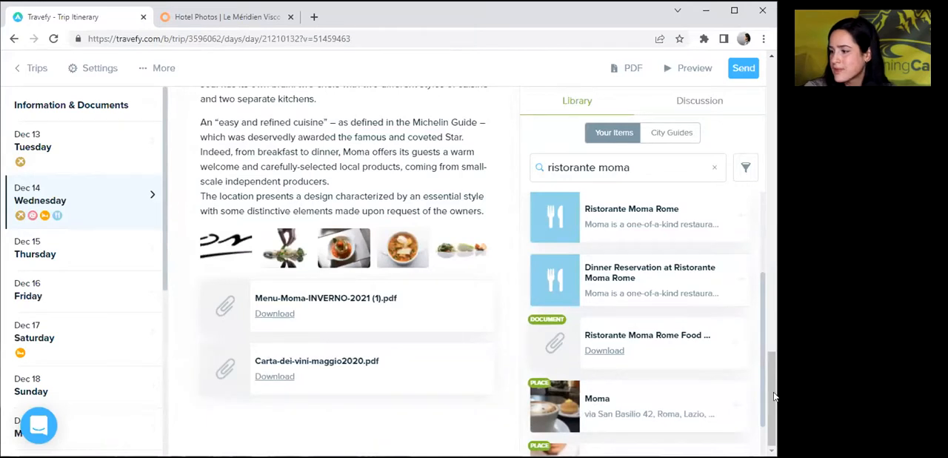
{"action": "scroll", "coordinate": [769, 351], "scroll_direction": "up", "scroll_amount": 3}
{"action": "scroll", "coordinate": [766, 380], "scroll_direction": "down", "scroll_amount": 3}
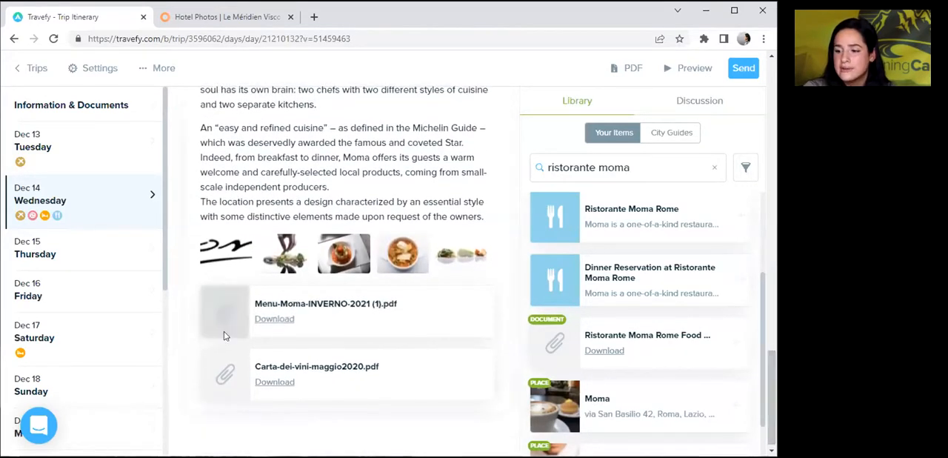
{"action": "mouse_move", "coordinate": [303, 376]}
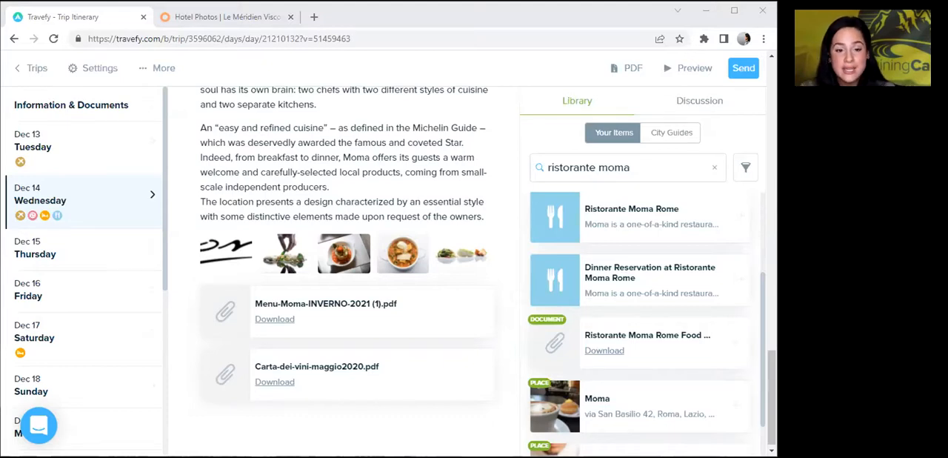
{"action": "mouse_move", "coordinate": [669, 405]}
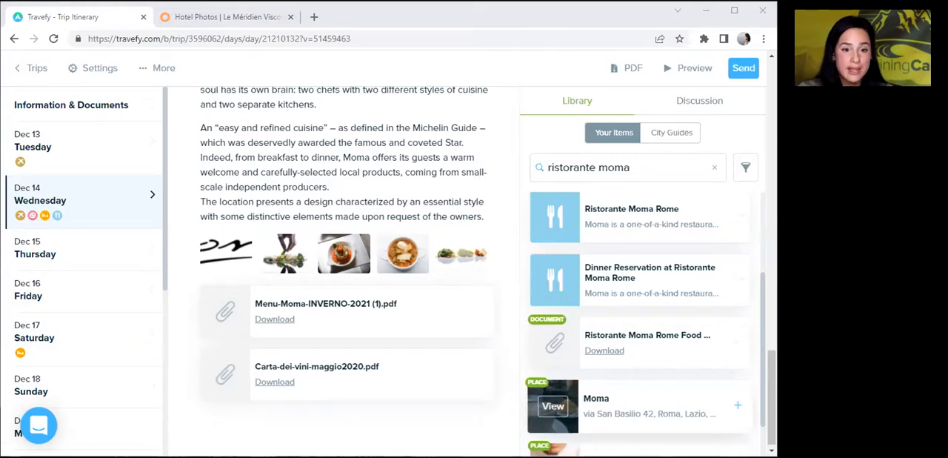
Reopen the dinner reservation event, save it to the library by overwriting the existing library event, and finish editing.
{"action": "mouse_move", "coordinate": [771, 371]}
{"action": "left_mouse_down"}
{"action": "mouse_move", "coordinate": [764, 302]}
{"action": "mouse_move", "coordinate": [759, 319]}
{"action": "left_mouse_up"}
{"action": "left_click", "coordinate": [495, 231]}
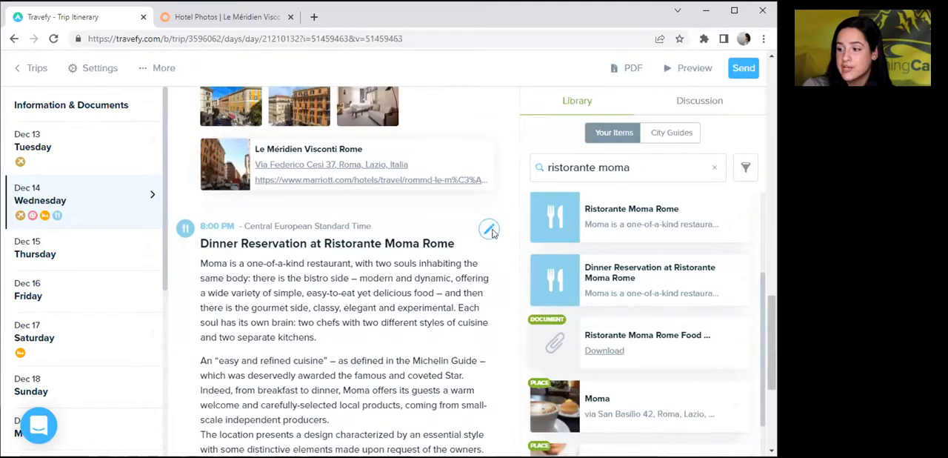
{"action": "left_click_drag", "start_coordinate": [771, 320], "coordinate": [769, 410]}
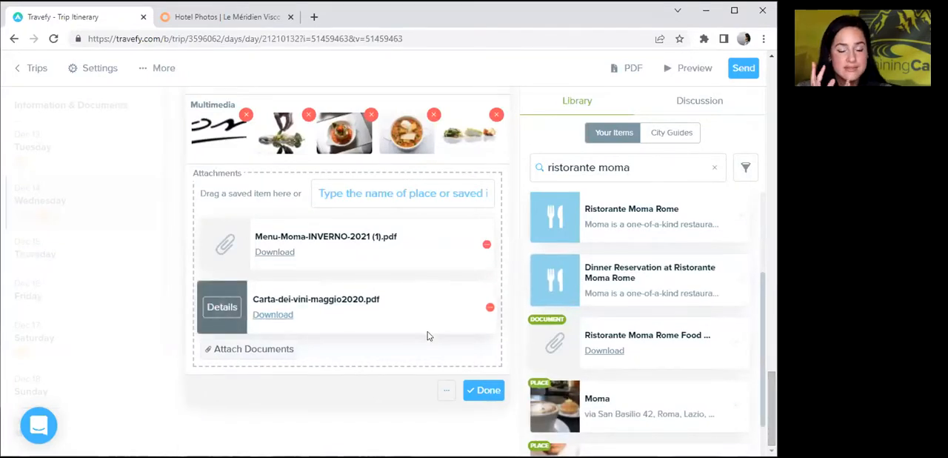
{"action": "left_click", "coordinate": [445, 391]}
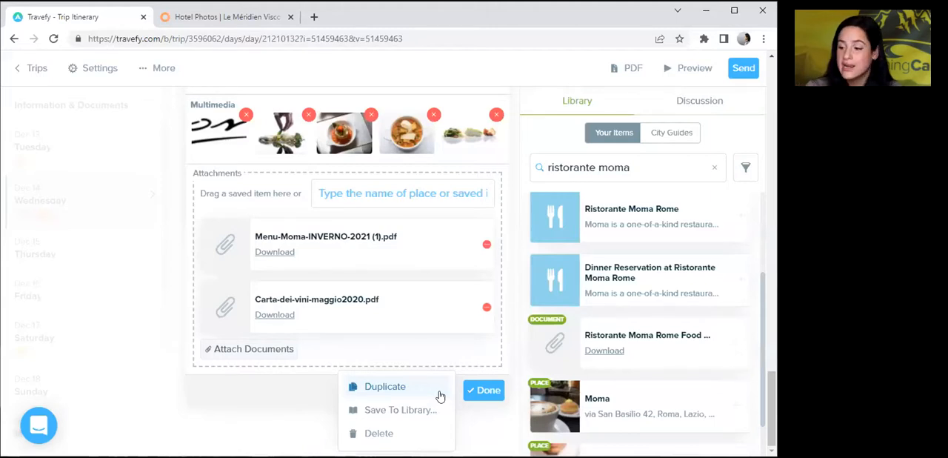
{"action": "left_click", "coordinate": [403, 410]}
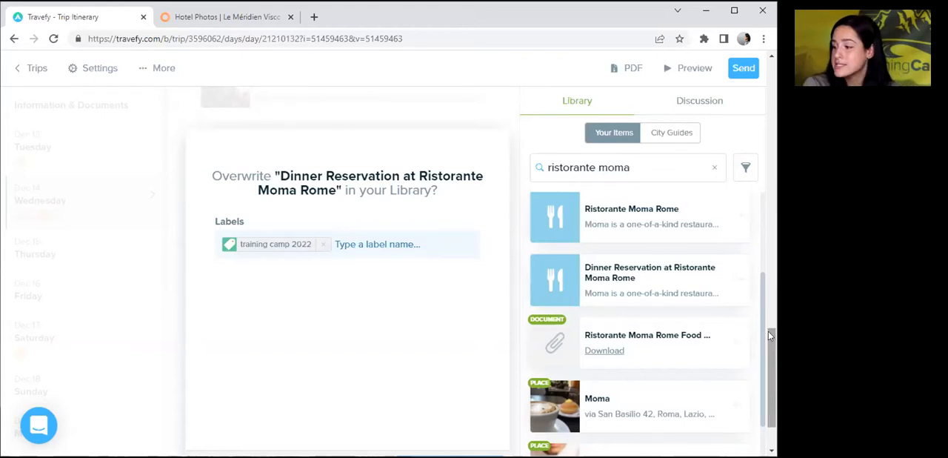
{"action": "scroll", "coordinate": [772, 371], "scroll_direction": "down", "scroll_amount": 1}
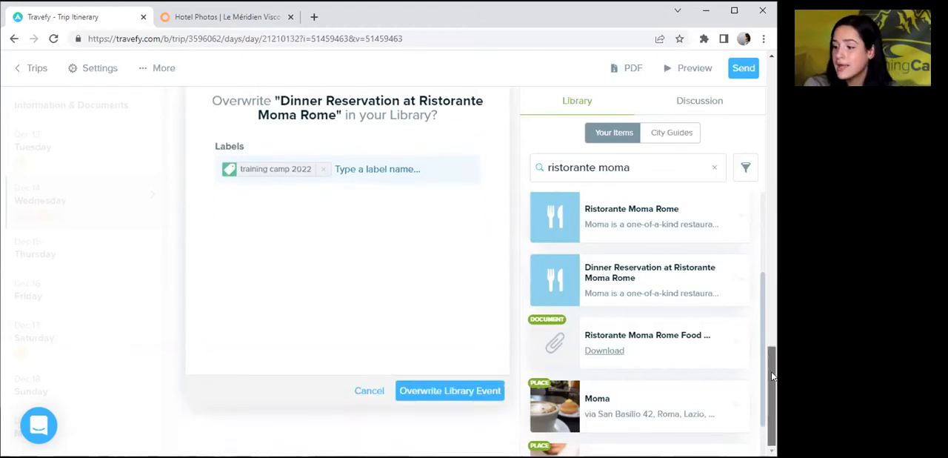
{"action": "left_click", "coordinate": [467, 401]}
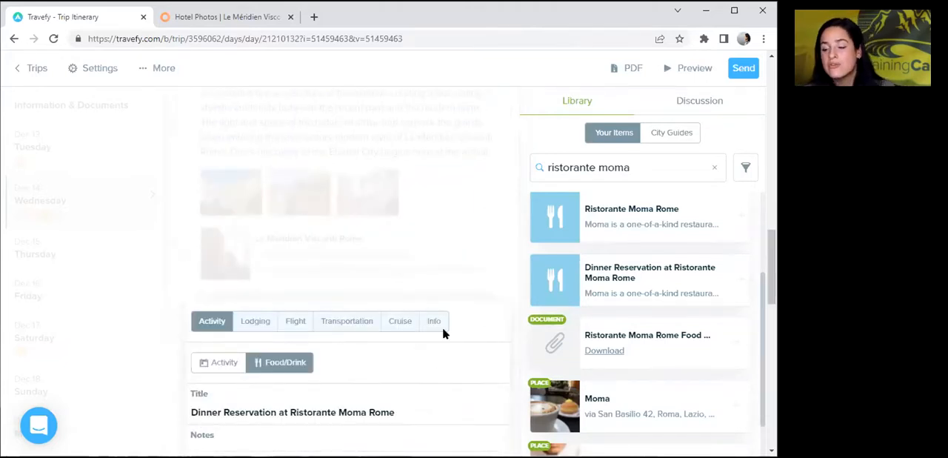
{"action": "left_click_drag", "start_coordinate": [769, 264], "coordinate": [758, 309]}
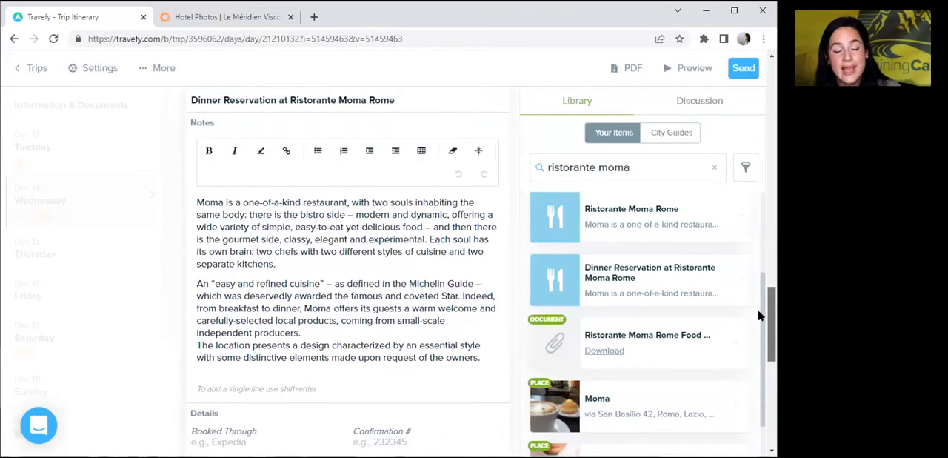
{"action": "left_click_drag", "start_coordinate": [758, 309], "coordinate": [701, 407]}
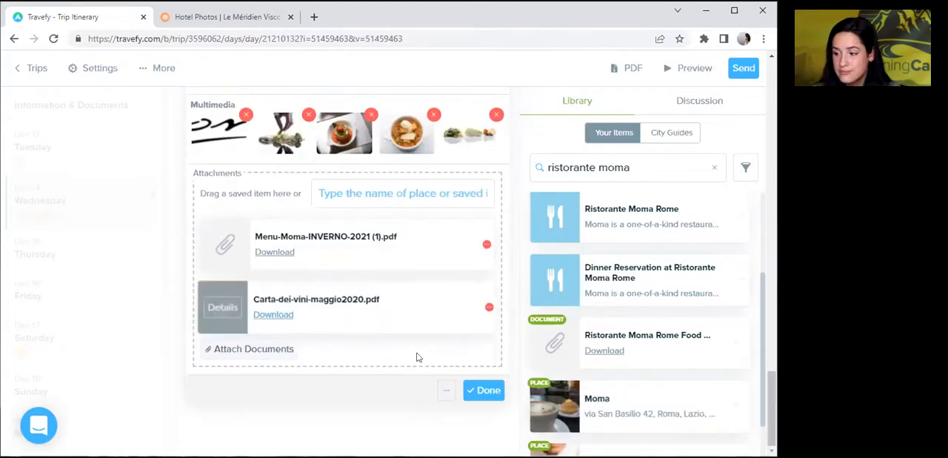
{"action": "left_click", "coordinate": [480, 393]}
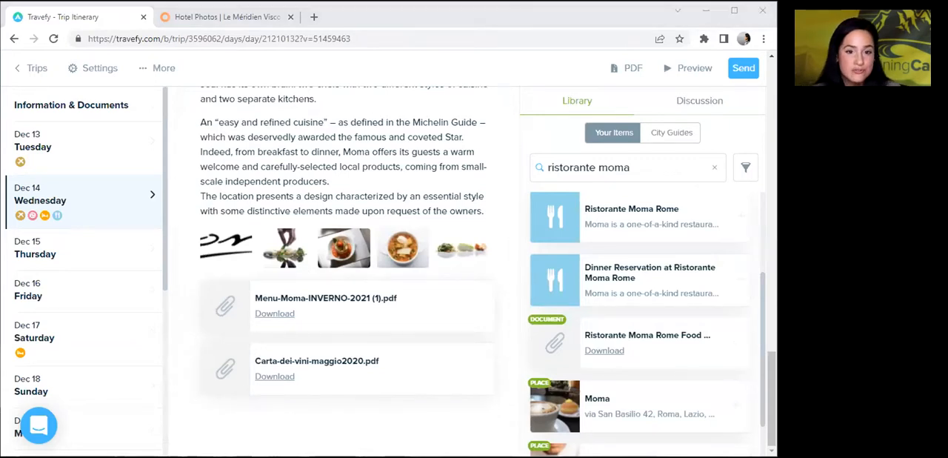
Create a new activity on Friday, Dec 16 titled "VIP Colosseum Underground Tour with Roman Forum & Palatine Hill".
{"action": "left_click", "coordinate": [68, 289]}
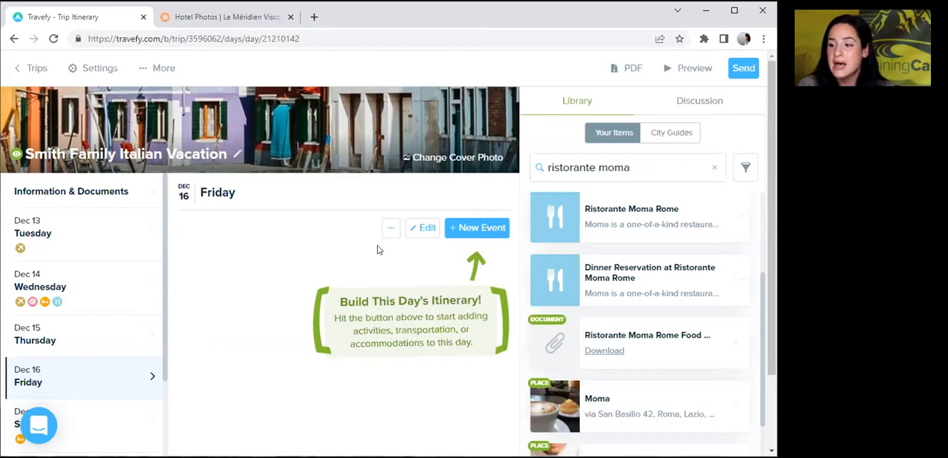
{"action": "left_click", "coordinate": [460, 232]}
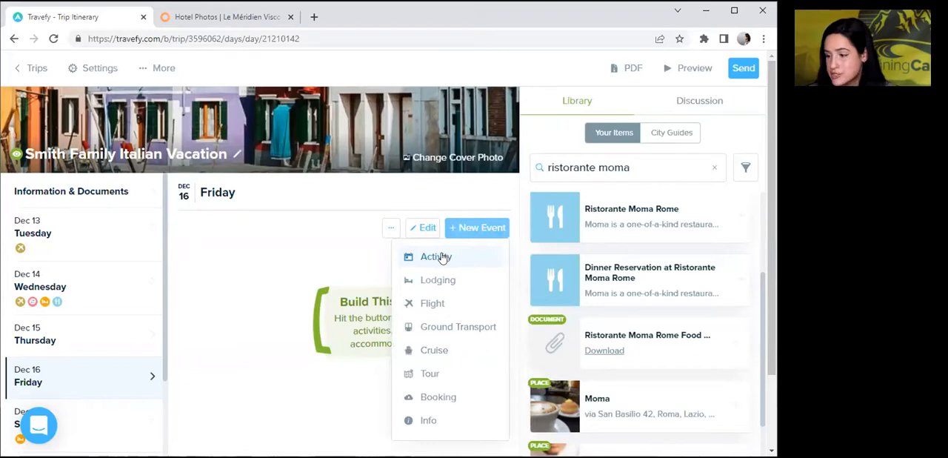
{"action": "left_click", "coordinate": [442, 258]}
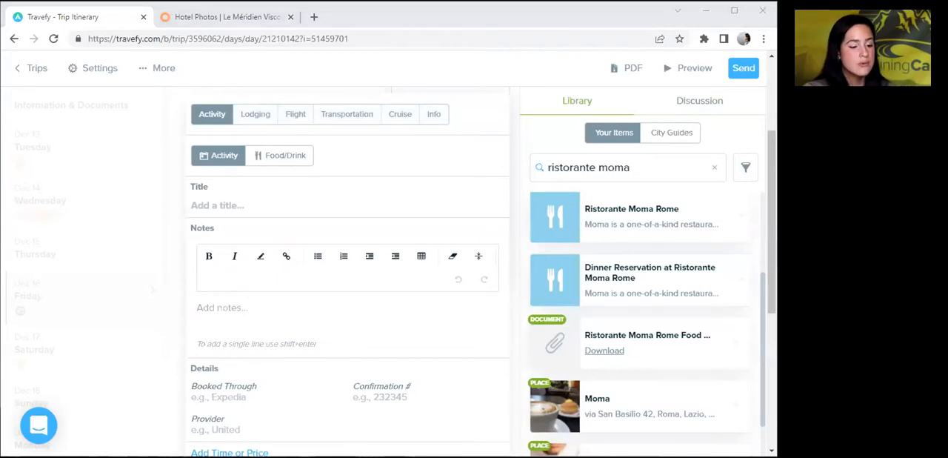
{"action": "left_click", "coordinate": [219, 189]}
{"action": "type", "text": "VIP Colosseum Underground Tour with Roman Forum & Palatine Hill"}
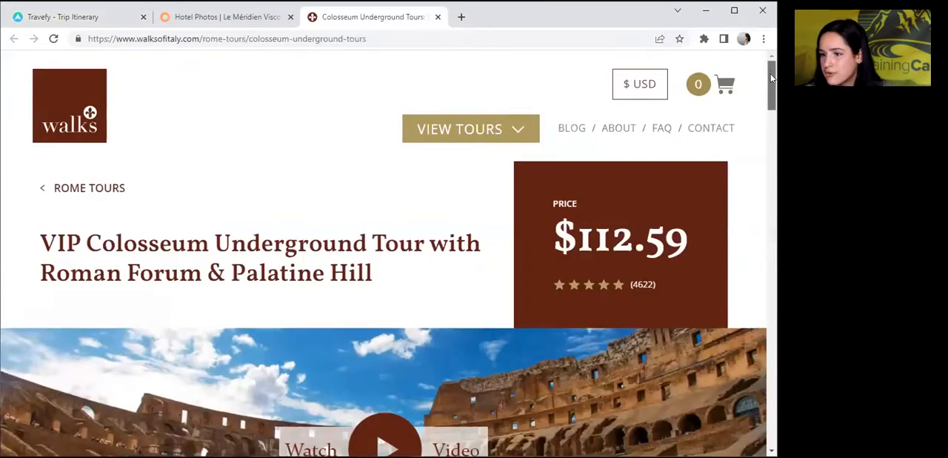
Copy both Highlights bullets from the Walks of Italy VIP Colosseum Underground page into the new activity's notes in Travefy.
{"action": "left_click_drag", "start_coordinate": [771, 70], "coordinate": [763, 115]}
{"action": "scroll", "coordinate": [756, 133], "scroll_direction": "down", "scroll_amount": 3}
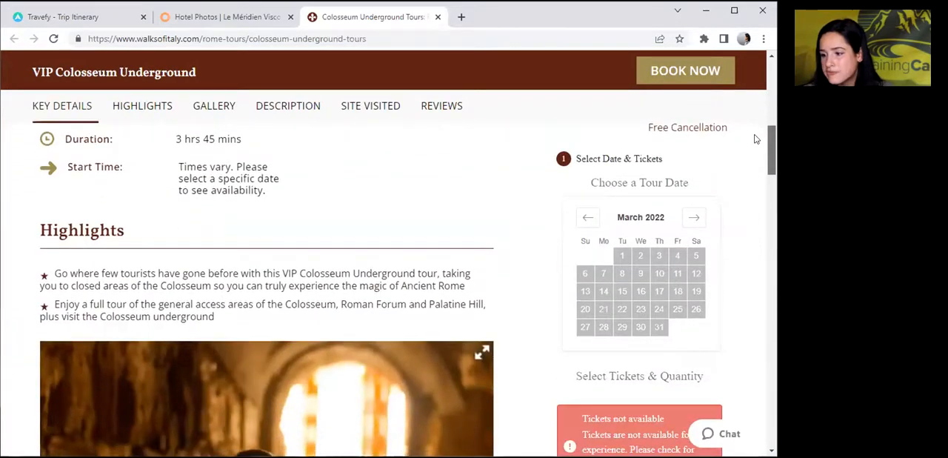
{"action": "scroll", "coordinate": [750, 145], "scroll_direction": "up", "scroll_amount": 1}
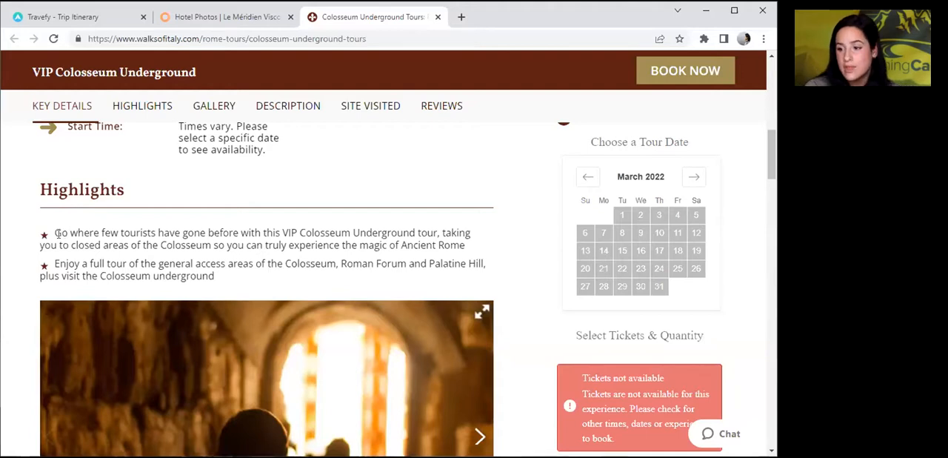
{"action": "left_click_drag", "start_coordinate": [53, 233], "coordinate": [214, 281]}
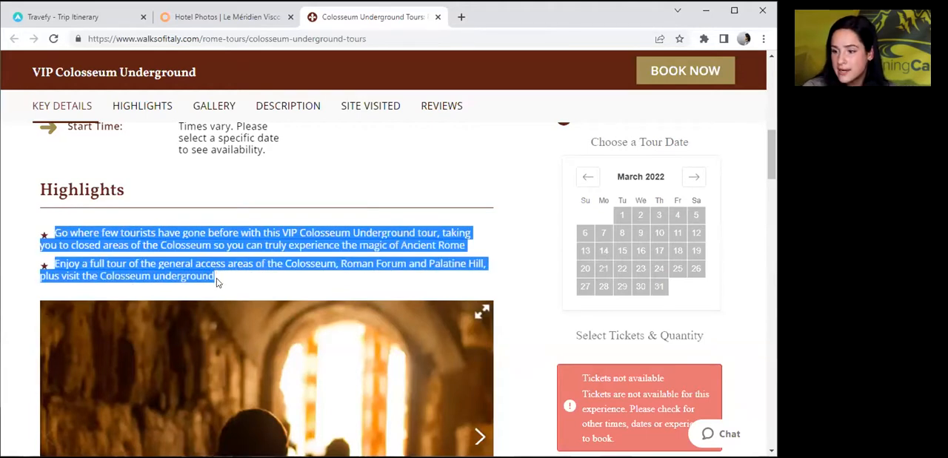
{"action": "right_click", "coordinate": [203, 275]}
{"action": "left_click", "coordinate": [225, 286]}
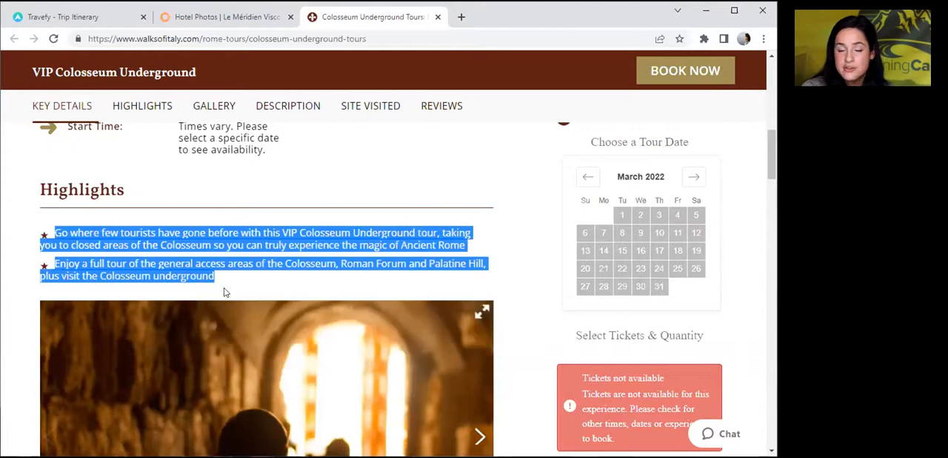
{"action": "left_click", "coordinate": [73, 20]}
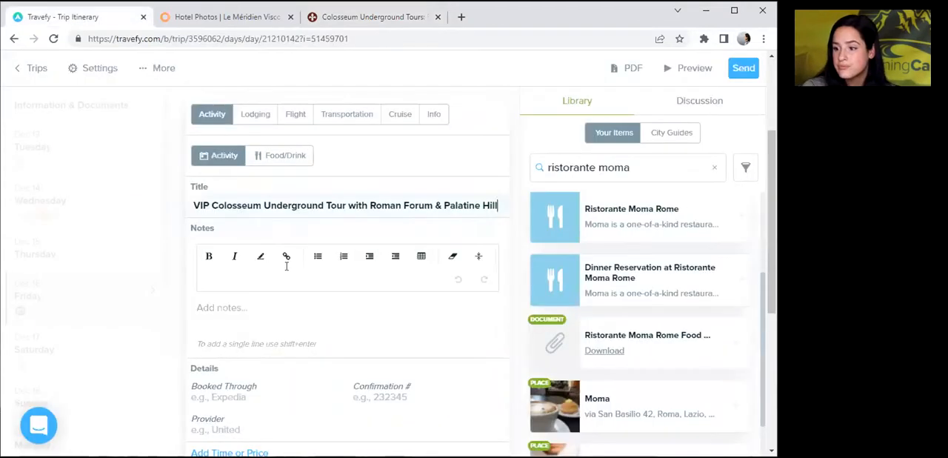
{"action": "left_click", "coordinate": [209, 302]}
{"action": "key", "text": "ctrl+v"}
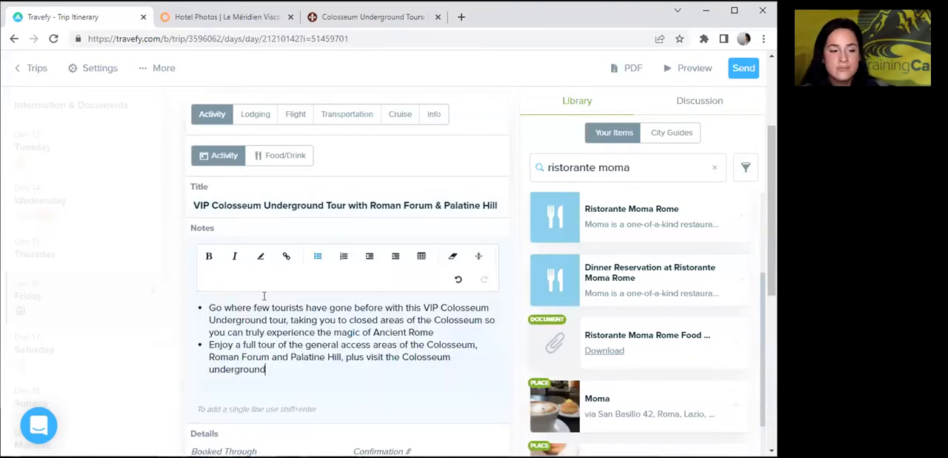
Copy the "Special access to the arena floor" photo from the tour page's gallery and paste it into the activity's multimedia.
{"action": "left_click", "coordinate": [331, 21]}
{"action": "left_click_drag", "start_coordinate": [768, 164], "coordinate": [768, 190]}
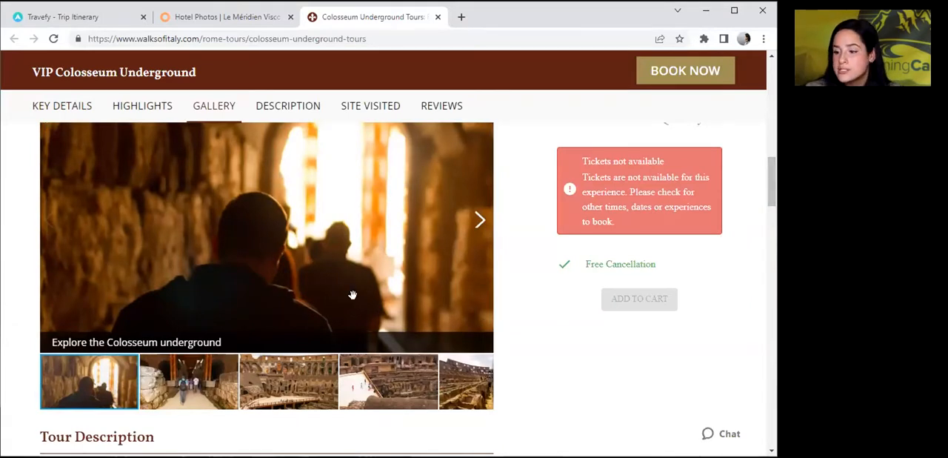
{"action": "left_click", "coordinate": [285, 385]}
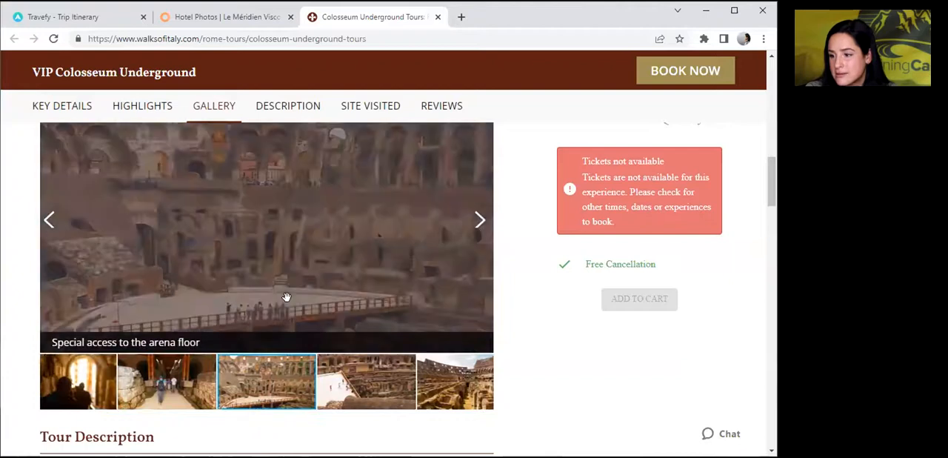
{"action": "right_click", "coordinate": [283, 300]}
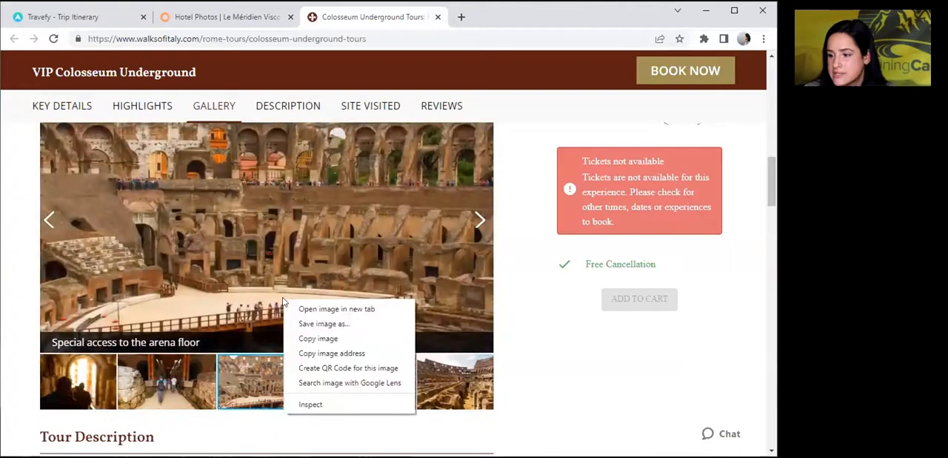
{"action": "left_click", "coordinate": [318, 338]}
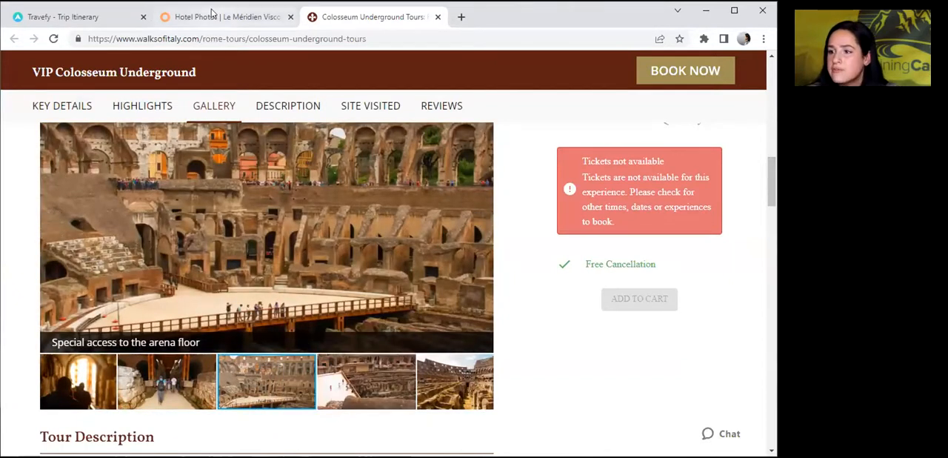
{"action": "left_click", "coordinate": [211, 12]}
{"action": "left_click", "coordinate": [119, 17]}
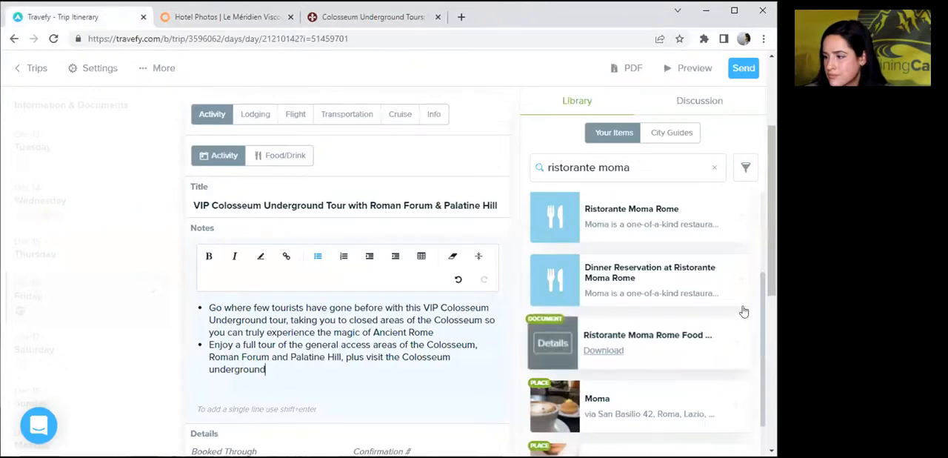
{"action": "scroll", "coordinate": [329, 368], "scroll_direction": "down", "scroll_amount": 3}
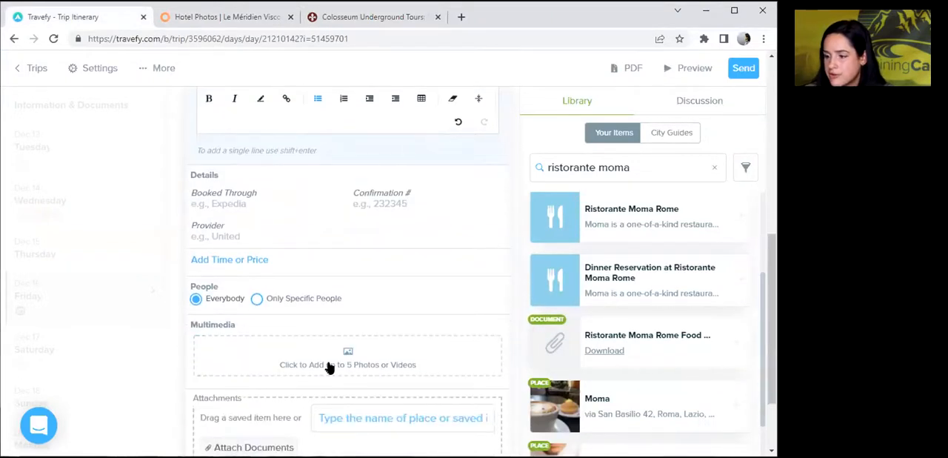
{"action": "left_click", "coordinate": [319, 366]}
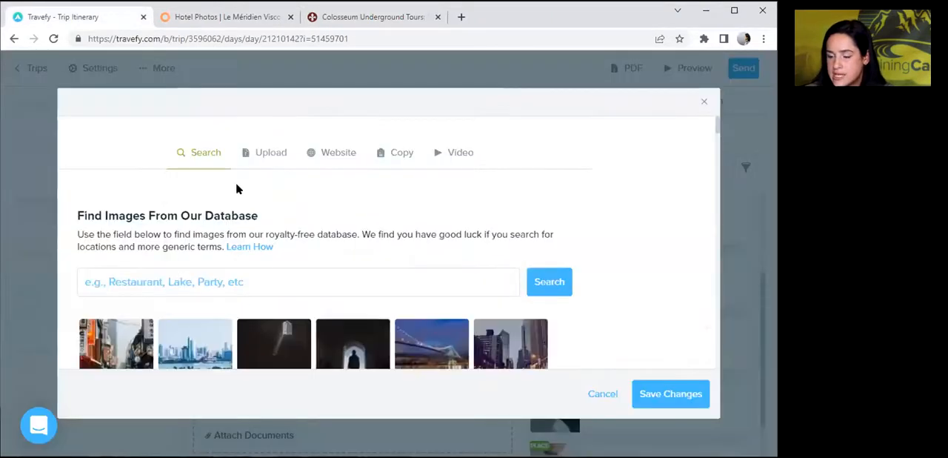
{"action": "left_click", "coordinate": [391, 153]}
{"action": "left_click", "coordinate": [110, 271]}
{"action": "key", "text": "ctrl+v"}
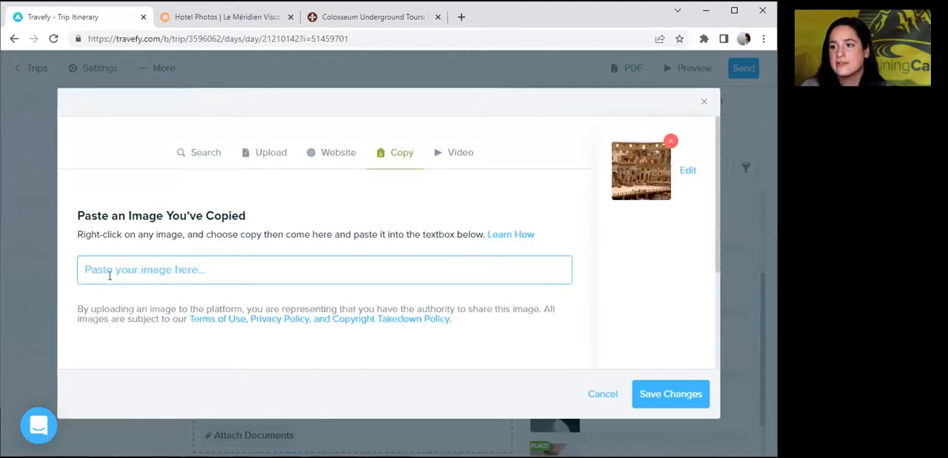
Copy the first "Explore the Colosseum underground" gallery photo, showing silhouettes by the bright arch, into the activity's multimedia.
{"action": "left_click", "coordinate": [378, 26]}
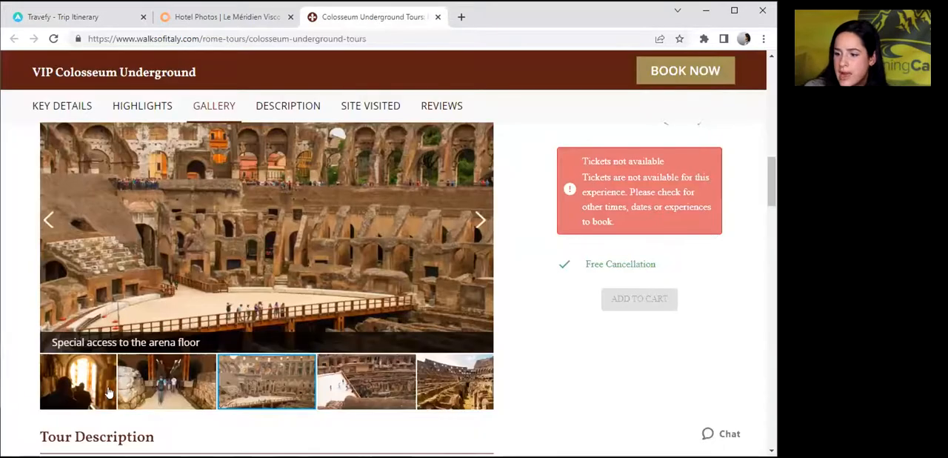
{"action": "right_click", "coordinate": [307, 296]}
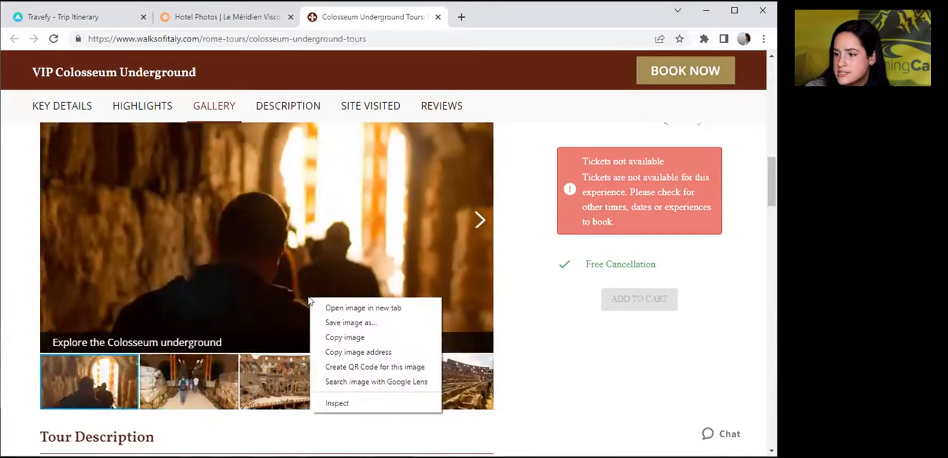
{"action": "left_click", "coordinate": [339, 334]}
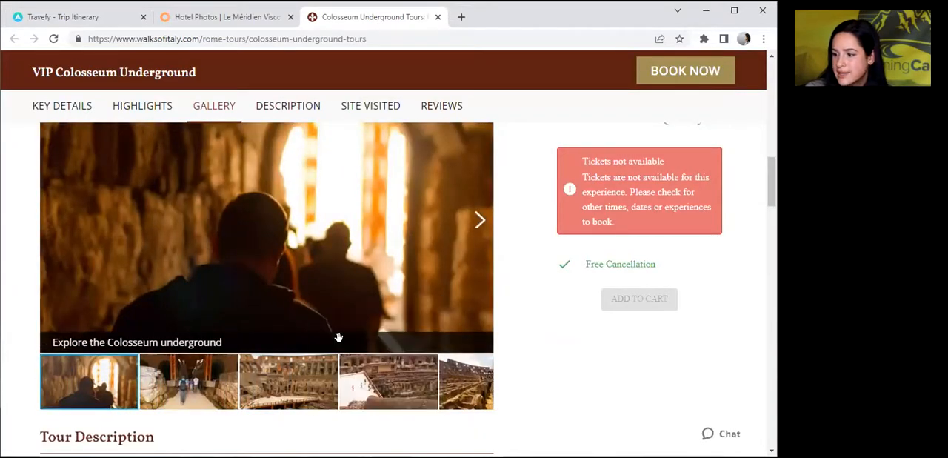
{"action": "left_click", "coordinate": [74, 16]}
{"action": "left_click", "coordinate": [124, 261]}
{"action": "key", "text": "ctrl+v"}
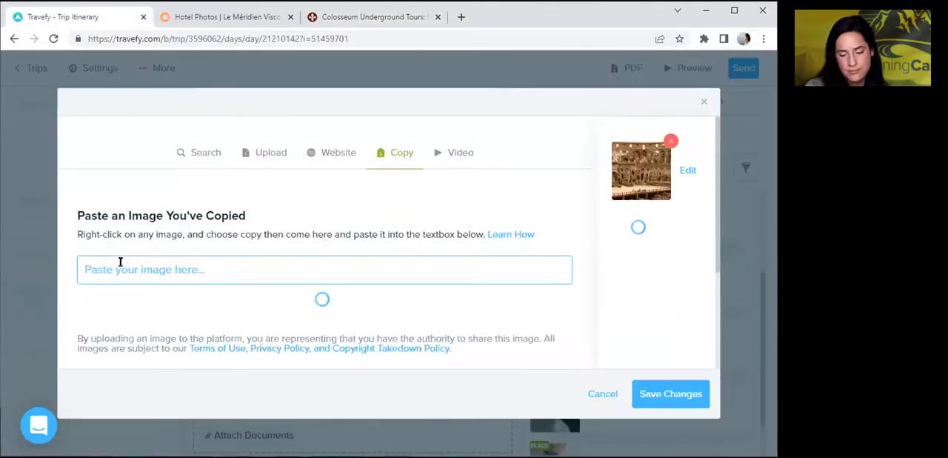
{"action": "left_click", "coordinate": [340, 16]}
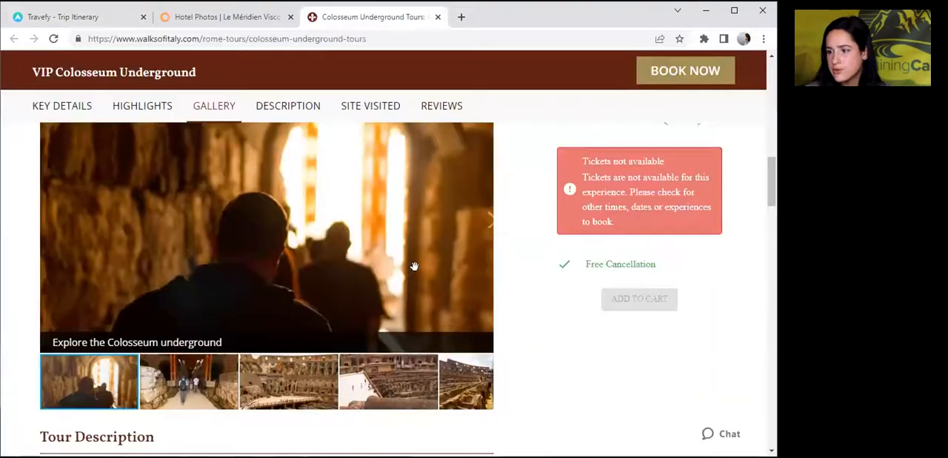
{"action": "left_click", "coordinate": [478, 221]}
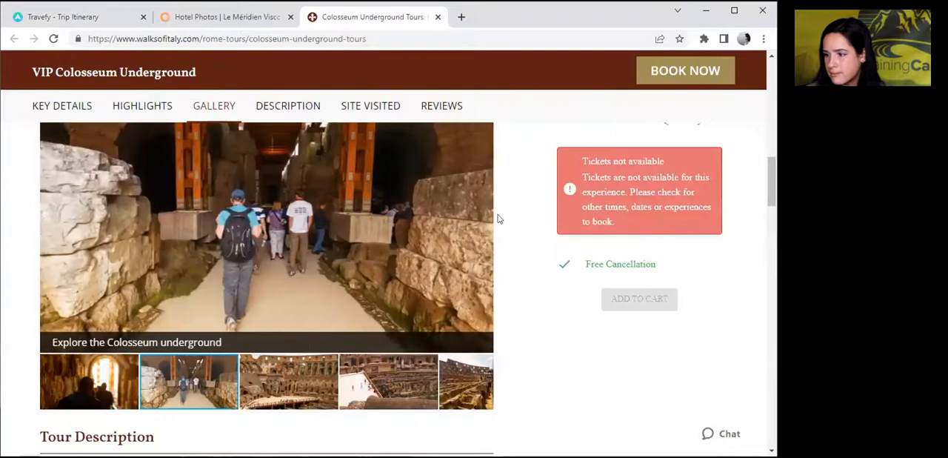
{"action": "left_click", "coordinate": [482, 217]}
{"action": "right_click", "coordinate": [325, 229]}
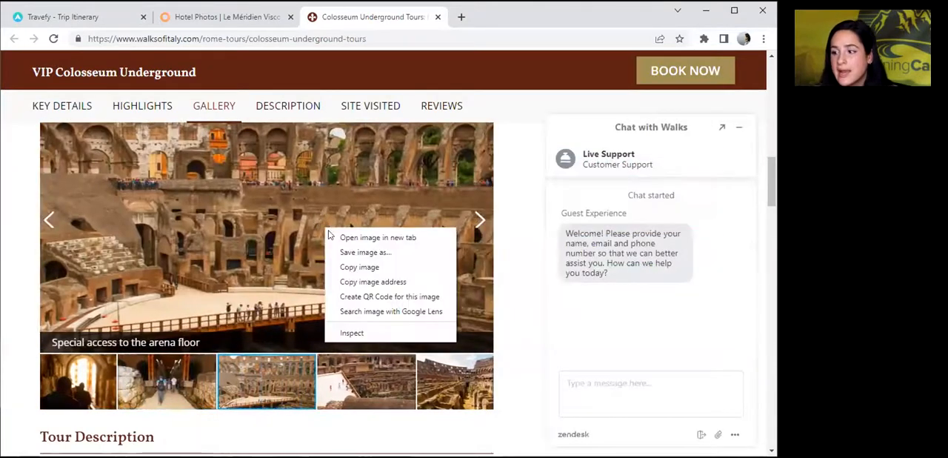
{"action": "left_click", "coordinate": [359, 267]}
{"action": "left_click", "coordinate": [63, 17]}
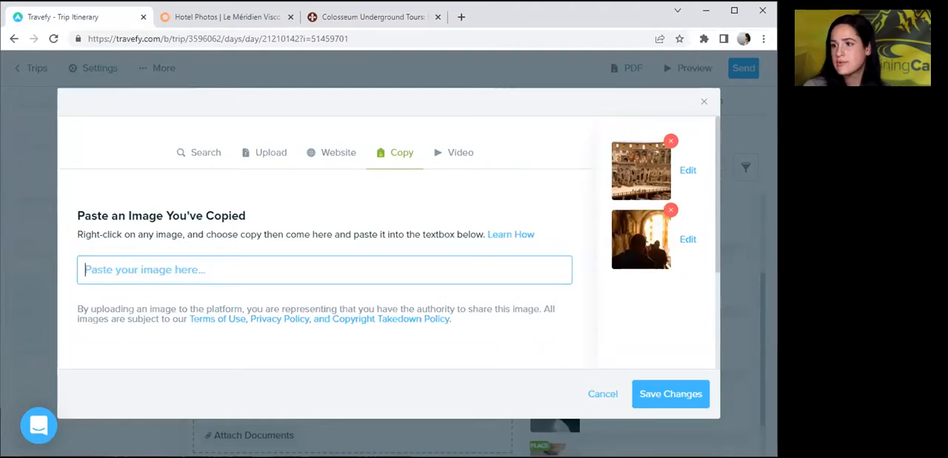
Copy the "The Roman Colosseum" photo from the tour page's gallery and paste it into the activity's multimedia.
{"action": "left_click", "coordinate": [371, 16]}
{"action": "right_click", "coordinate": [224, 266]}
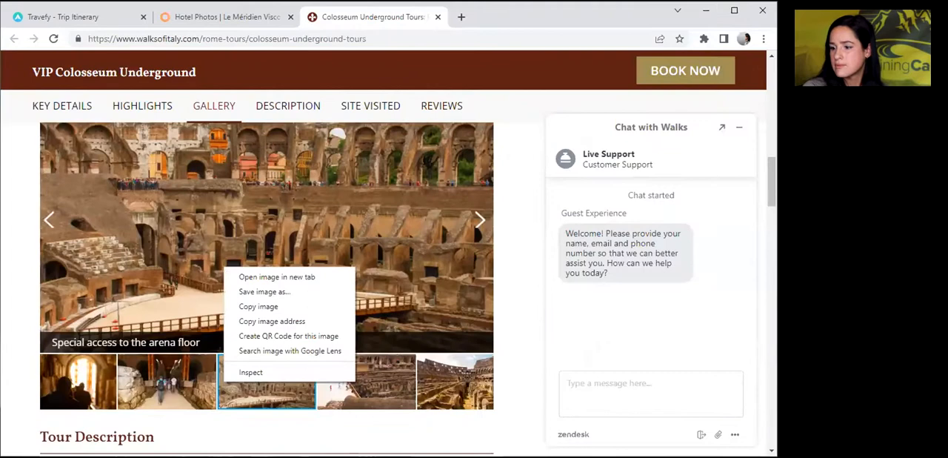
{"action": "left_click", "coordinate": [475, 374]}
{"action": "right_click", "coordinate": [271, 183]}
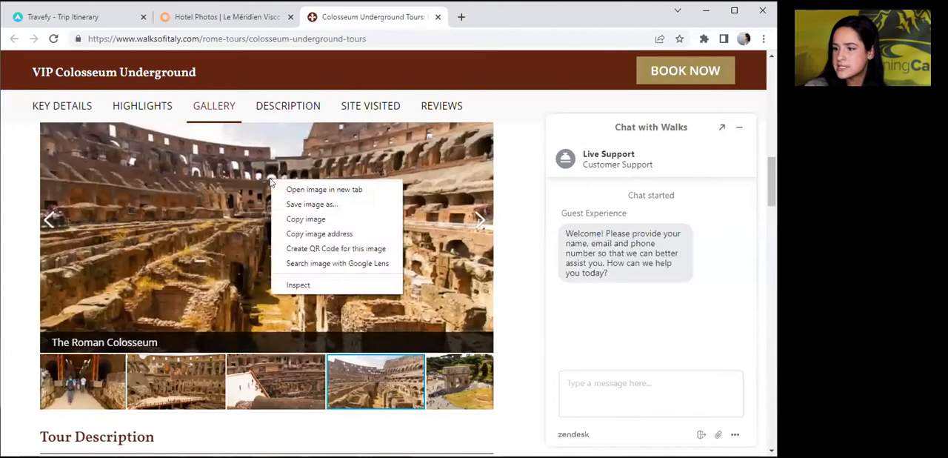
{"action": "left_click", "coordinate": [292, 219]}
{"action": "left_click", "coordinate": [102, 20]}
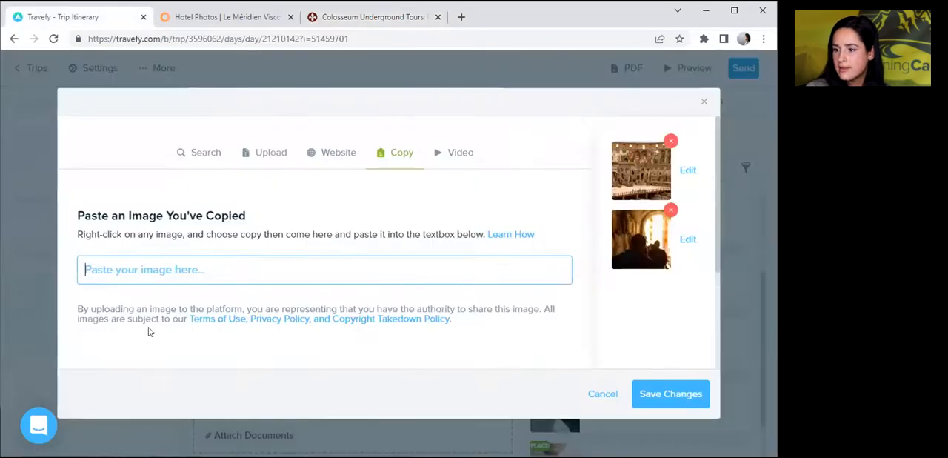
{"action": "key", "text": "ctrl+v"}
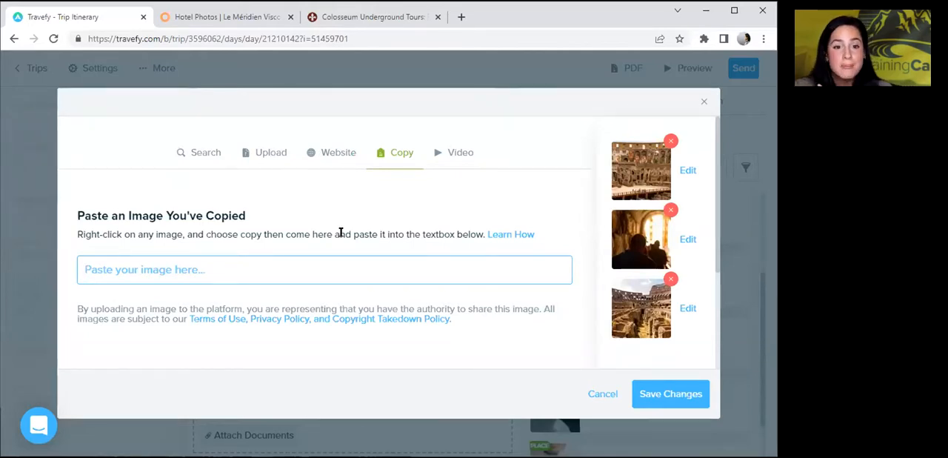
Embed the video vimeo.com/139234863 in the activity's multimedia and save the media changes.
{"action": "left_click", "coordinate": [457, 154]}
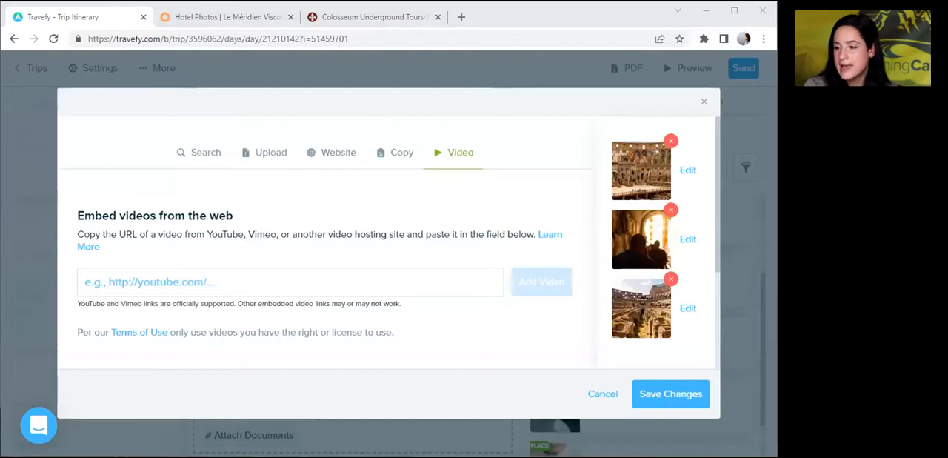
{"action": "left_click", "coordinate": [125, 276]}
{"action": "key", "text": "ctrl+v"}
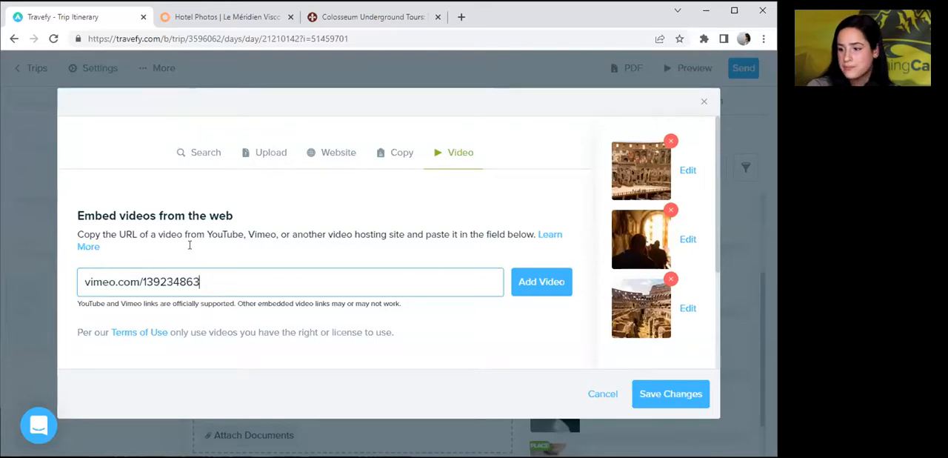
{"action": "left_click", "coordinate": [542, 282]}
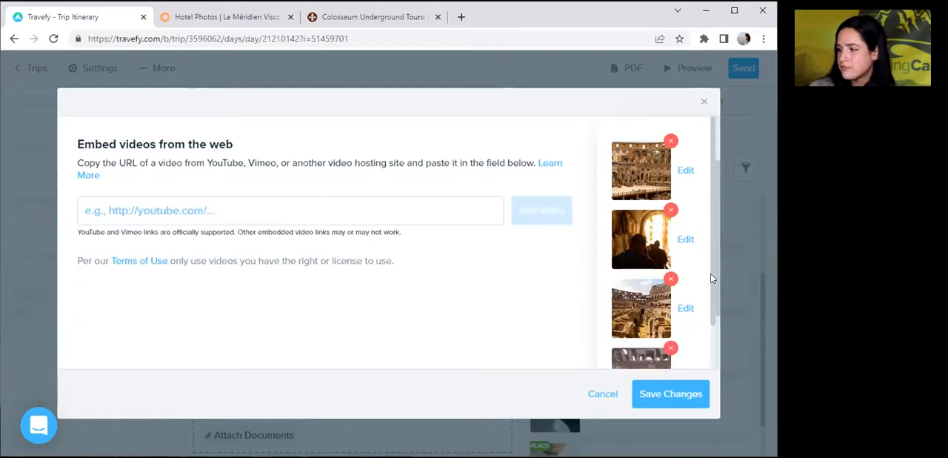
{"action": "scroll", "coordinate": [712, 278], "scroll_direction": "down", "scroll_amount": 2}
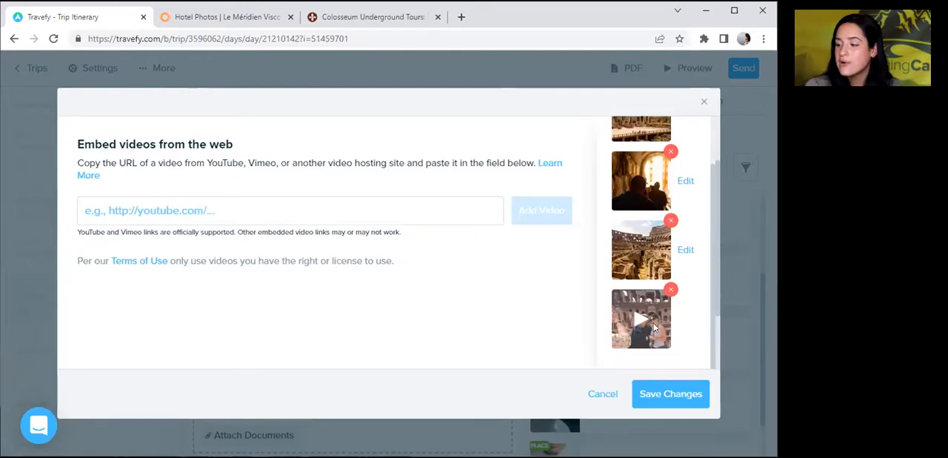
{"action": "left_click_drag", "start_coordinate": [763, 217], "coordinate": [695, 335]}
{"action": "left_click", "coordinate": [701, 386]}
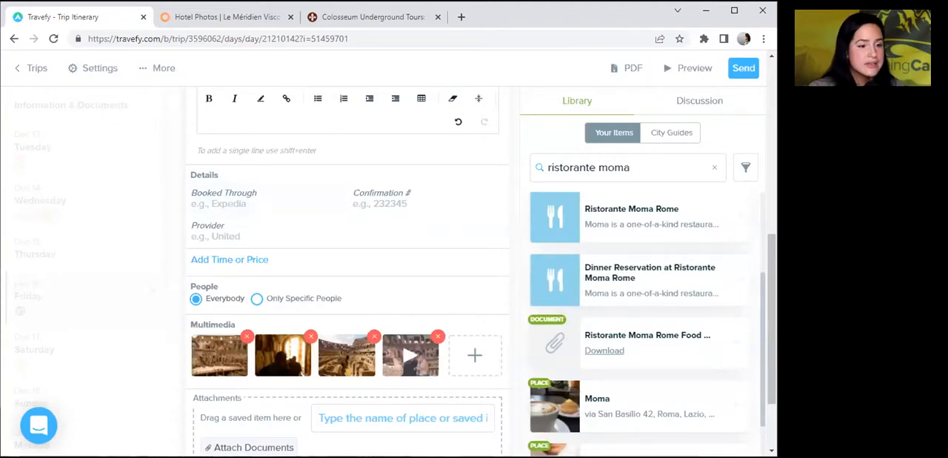
Add time and price details to the activity and set its start time to 10:45am.
{"action": "left_click", "coordinate": [244, 261]}
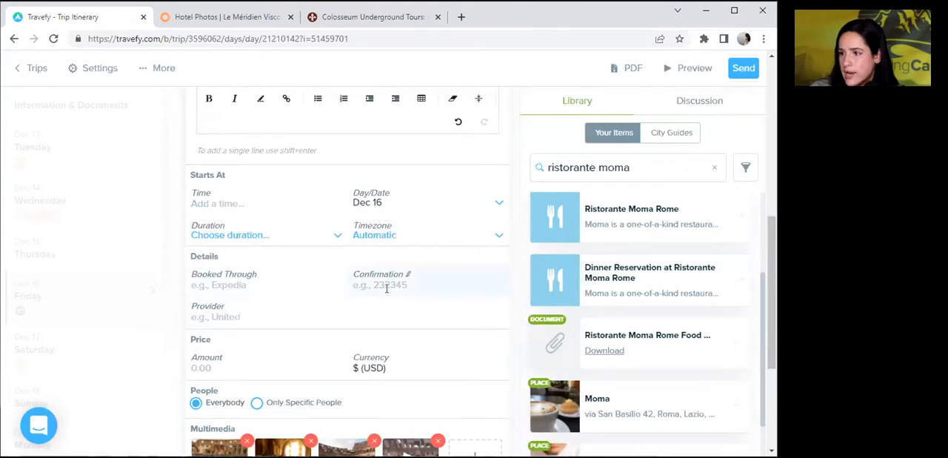
{"action": "left_click", "coordinate": [232, 201]}
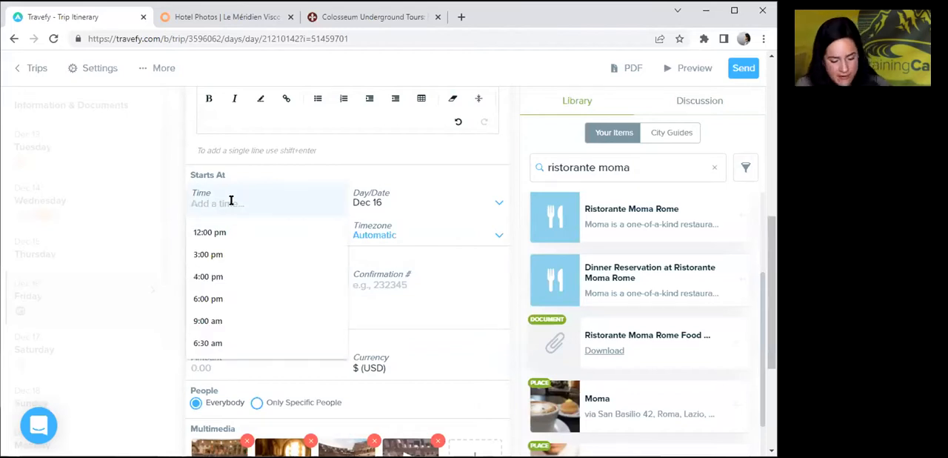
{"action": "type", "text": "10:45"}
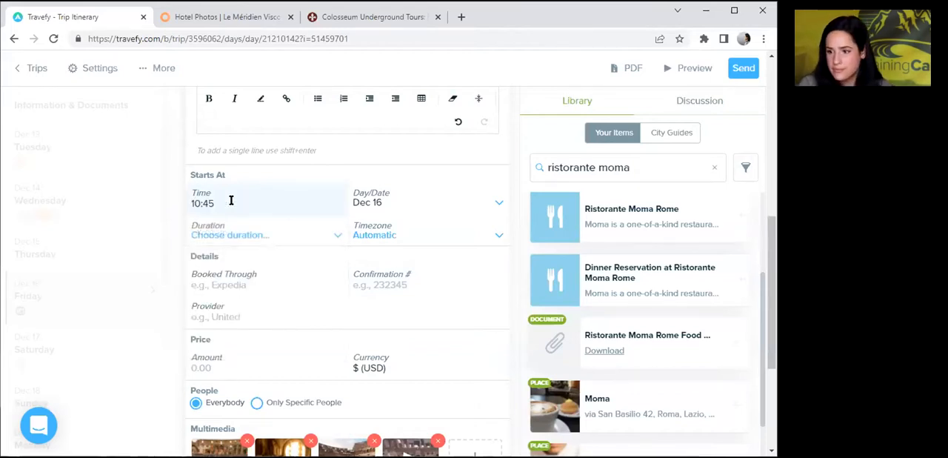
{"action": "type", "text": "am"}
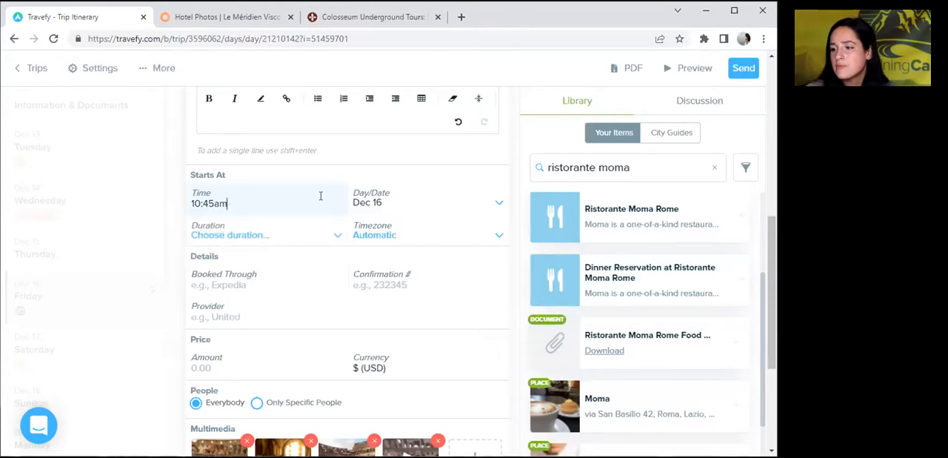
Set the Colosseum tour activity's duration to 3 hours 30 minutes.
{"action": "left_click", "coordinate": [235, 237]}
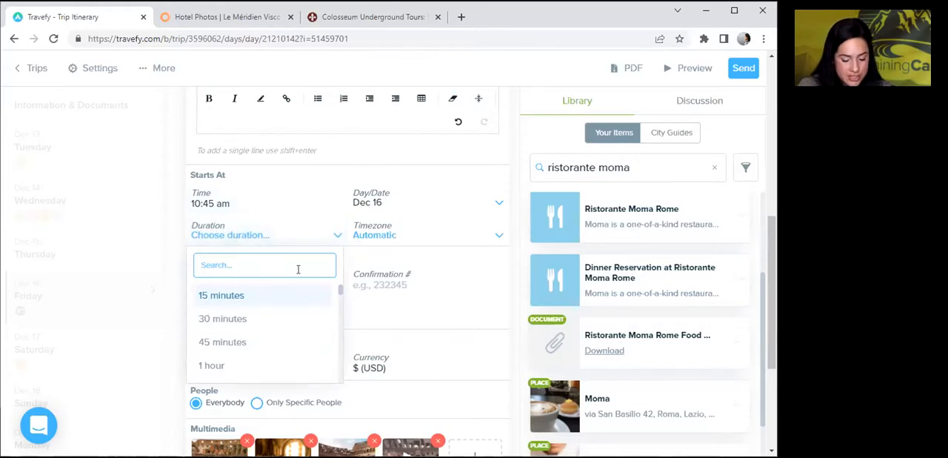
{"action": "scroll", "coordinate": [342, 297], "scroll_direction": "down", "scroll_amount": 8}
{"action": "scroll", "coordinate": [342, 297], "scroll_direction": "up", "scroll_amount": 5}
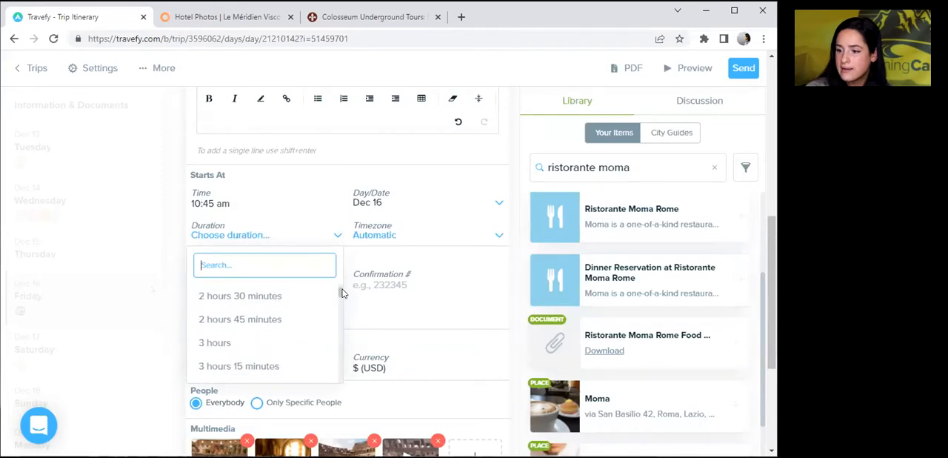
{"action": "left_click_drag", "start_coordinate": [343, 289], "coordinate": [342, 290]}
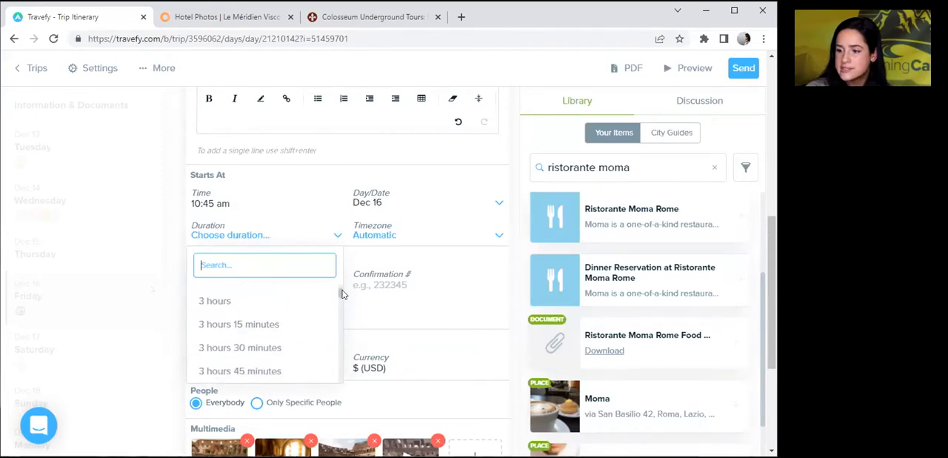
{"action": "left_click", "coordinate": [229, 349]}
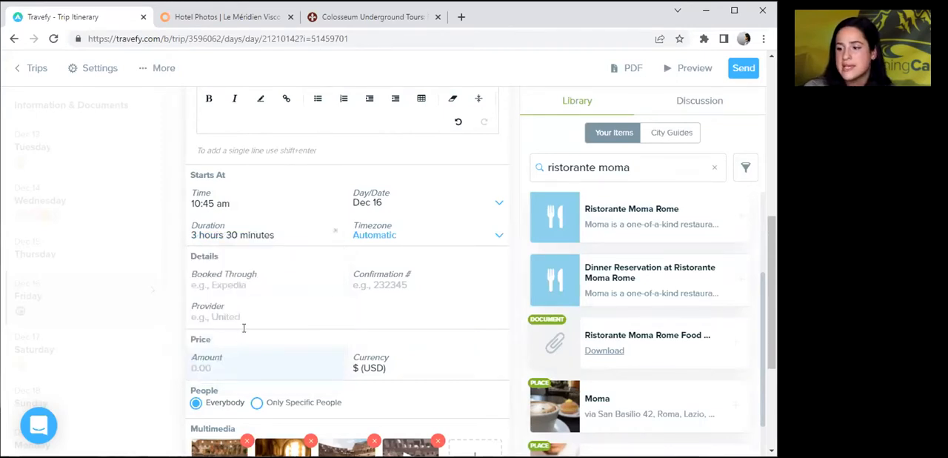
{"action": "left_click", "coordinate": [396, 237]}
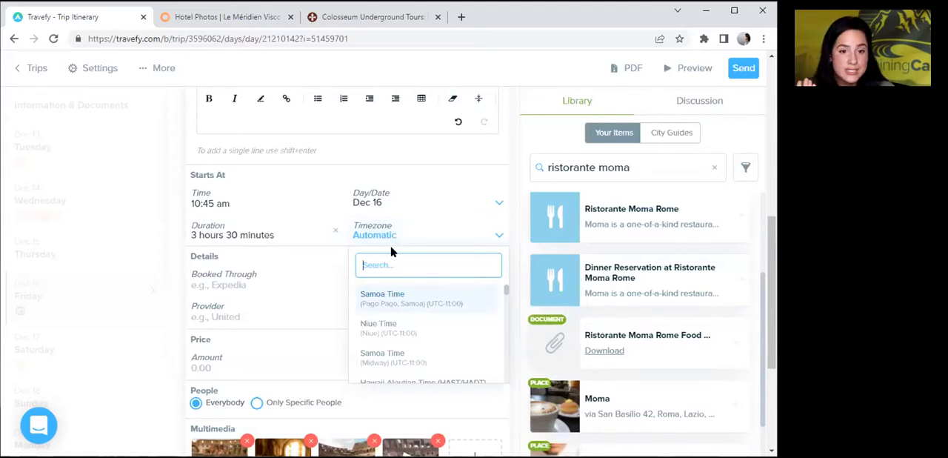
{"action": "type", "text": "Easter"}
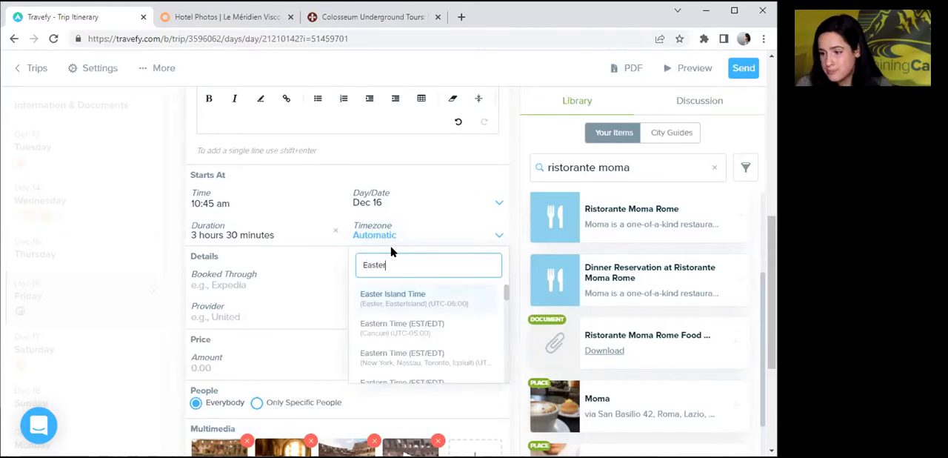
{"action": "type", "text": "n"}
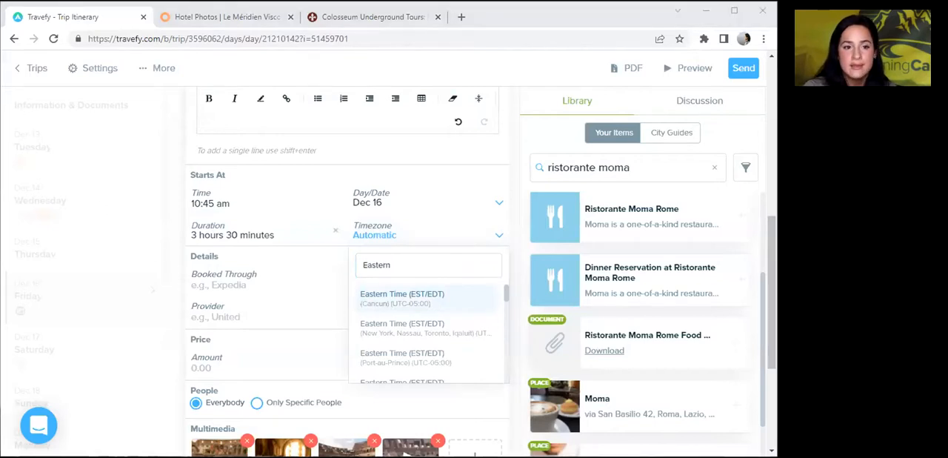
Set the activity's timezone to Central European Time (CET/CEST) and finish editing the activity.
{"action": "double_click", "coordinate": [366, 265]}
{"action": "type", "text": "central eur"}
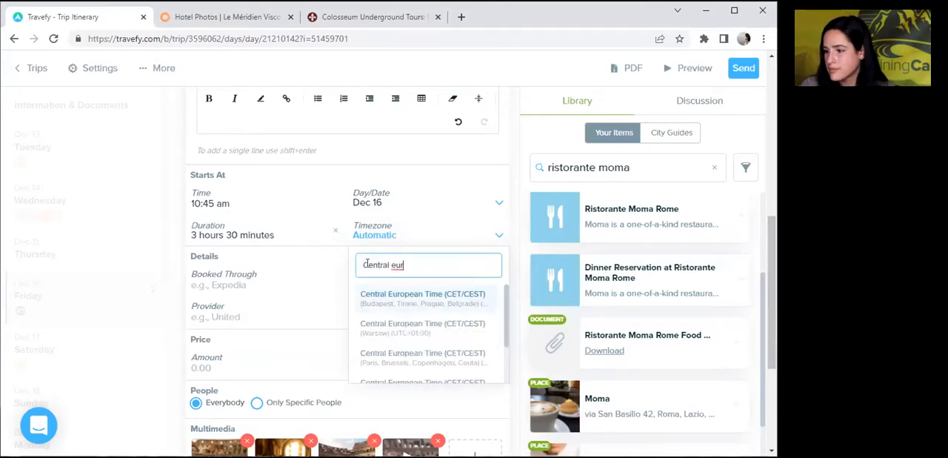
{"action": "key", "text": "Down"}
{"action": "key", "text": "Down"}
{"action": "key", "text": "Down"}
{"action": "key", "text": "Down"}
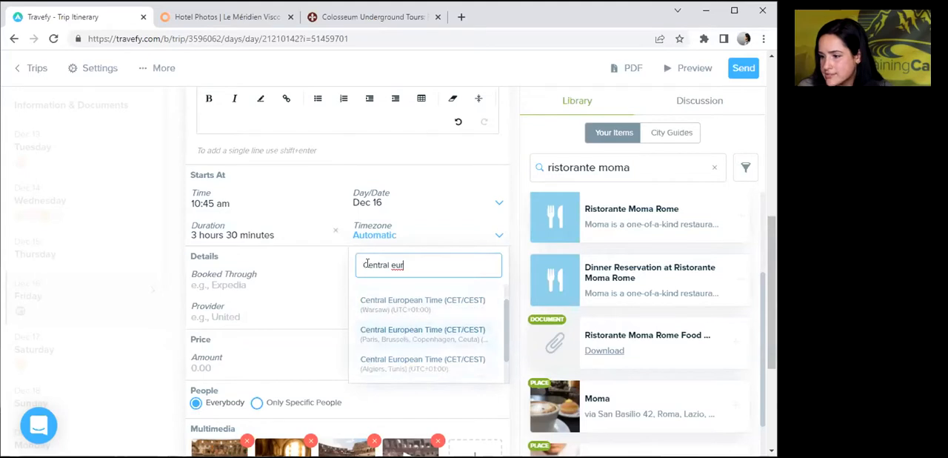
{"action": "key", "text": "Up"}
{"action": "key", "text": "Up"}
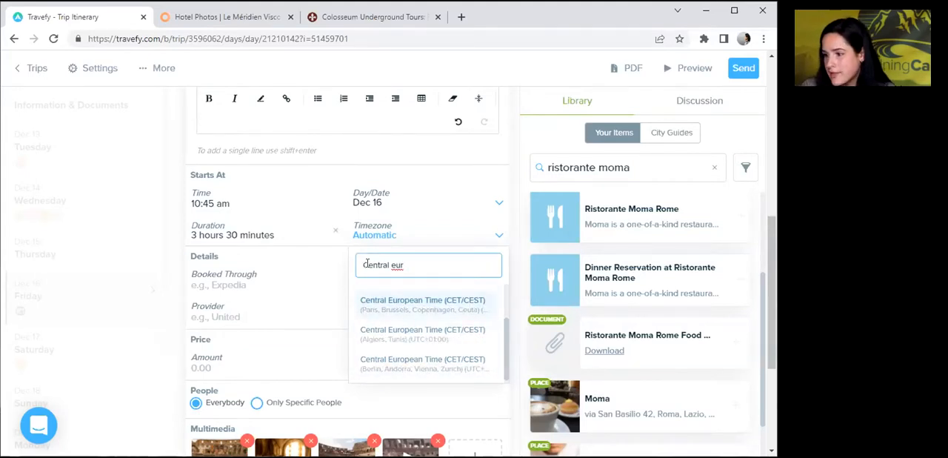
{"action": "key", "text": "Return"}
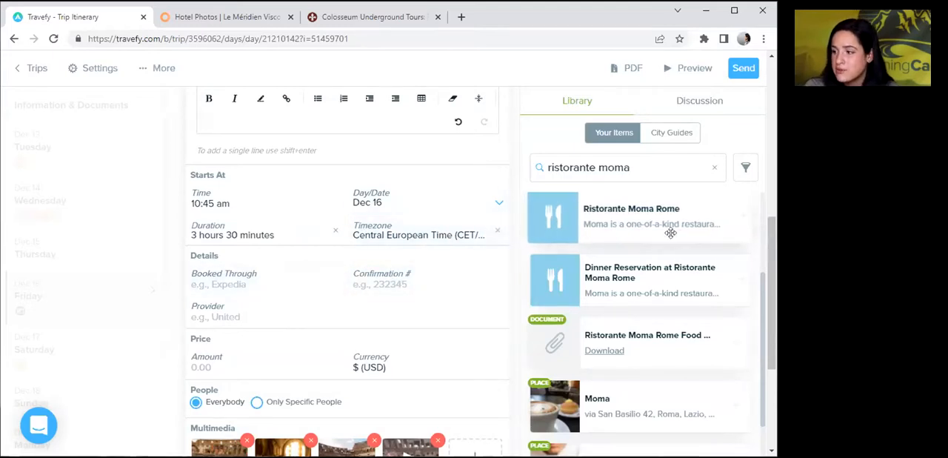
{"action": "scroll", "coordinate": [348, 281], "scroll_direction": "down", "scroll_amount": 3}
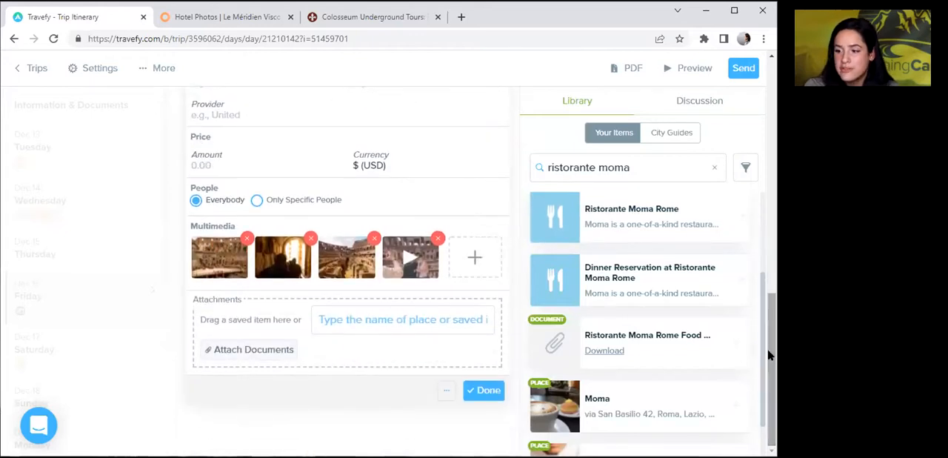
{"action": "left_click", "coordinate": [471, 391]}
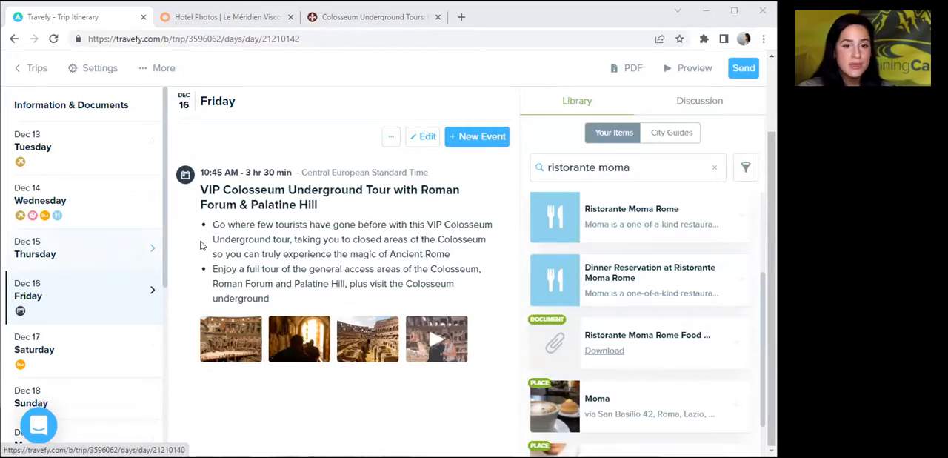
{"action": "left_click", "coordinate": [494, 145]}
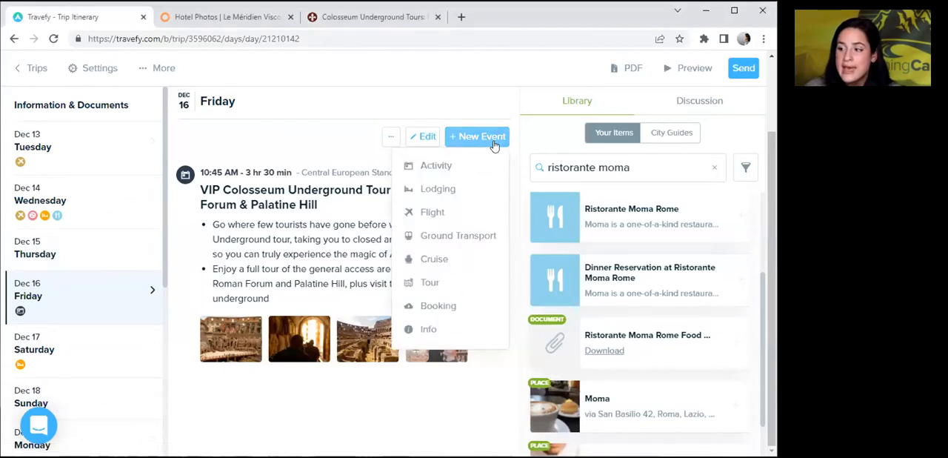
{"action": "left_click", "coordinate": [426, 282]}
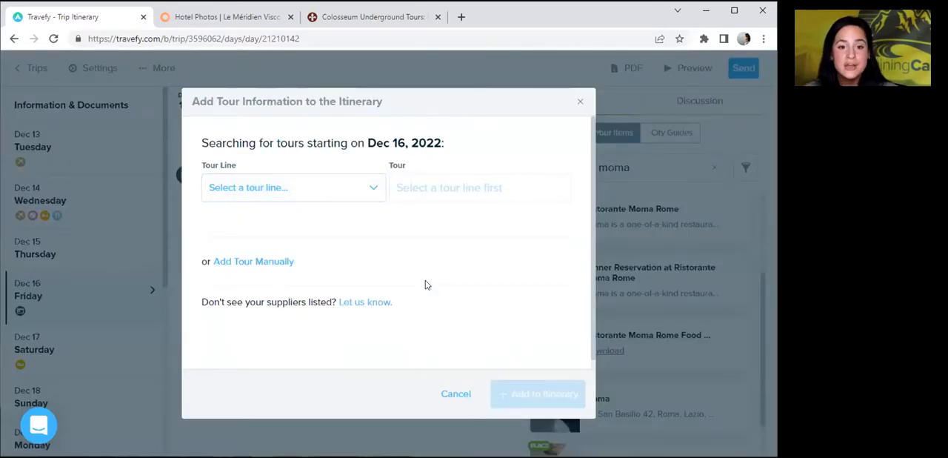
{"action": "left_click", "coordinate": [272, 184]}
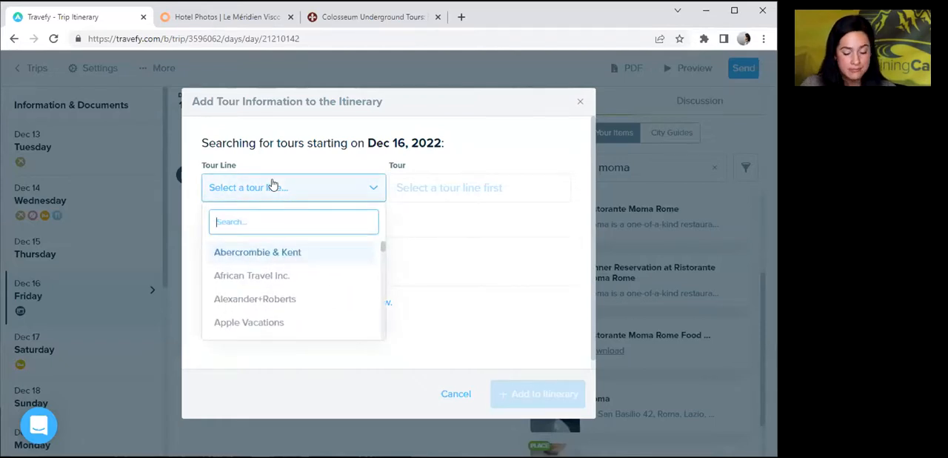
{"action": "type", "text": "as"}
{"action": "key", "text": "BackSpace"}
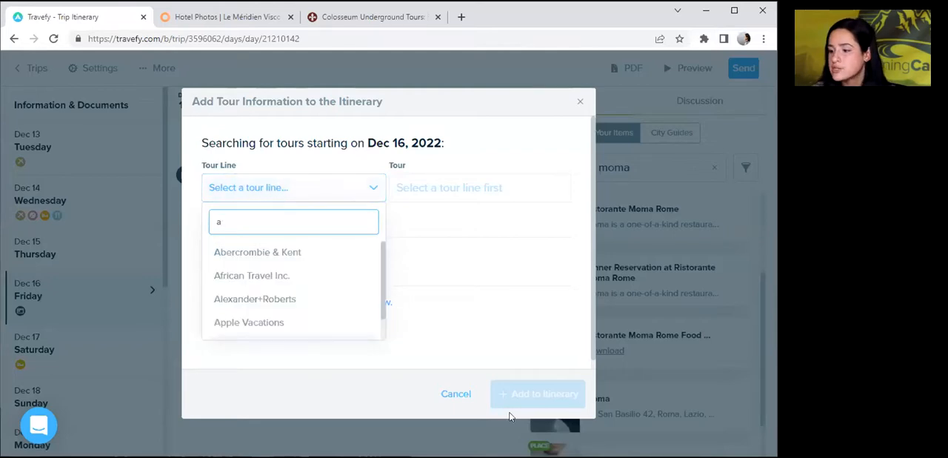
{"action": "left_click", "coordinate": [447, 392]}
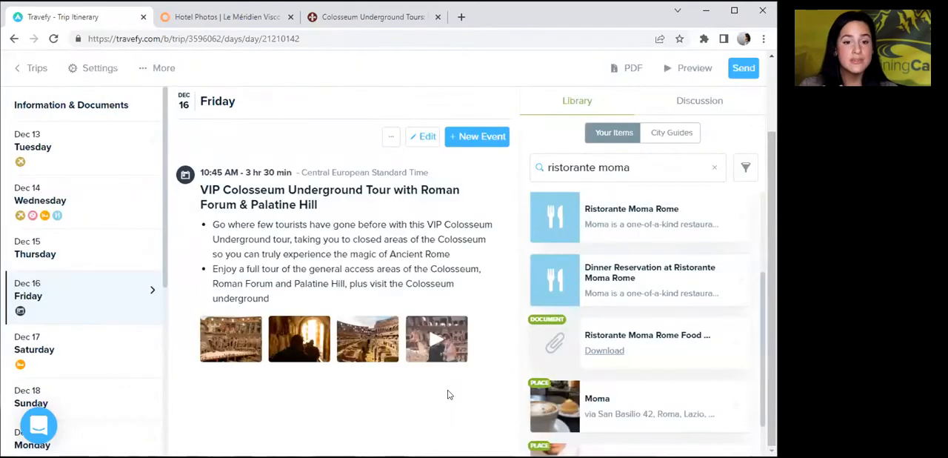
{"action": "left_click", "coordinate": [58, 355]}
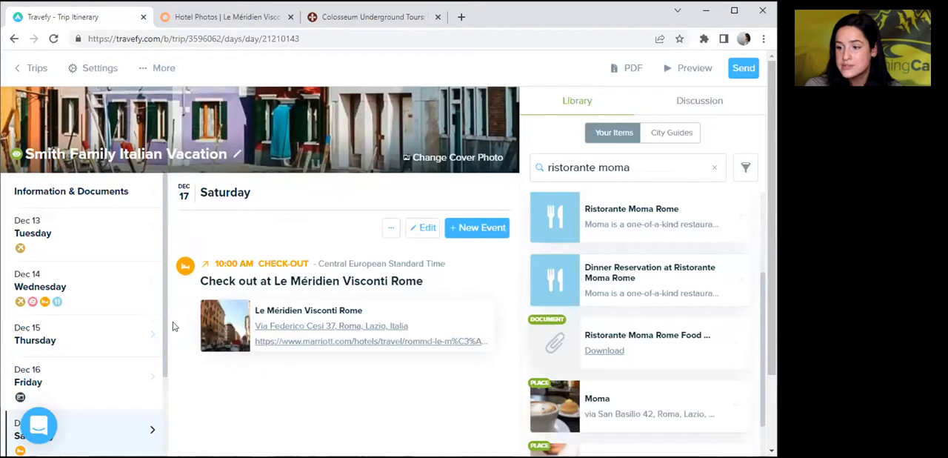
{"action": "left_click_drag", "start_coordinate": [164, 313], "coordinate": [158, 351]}
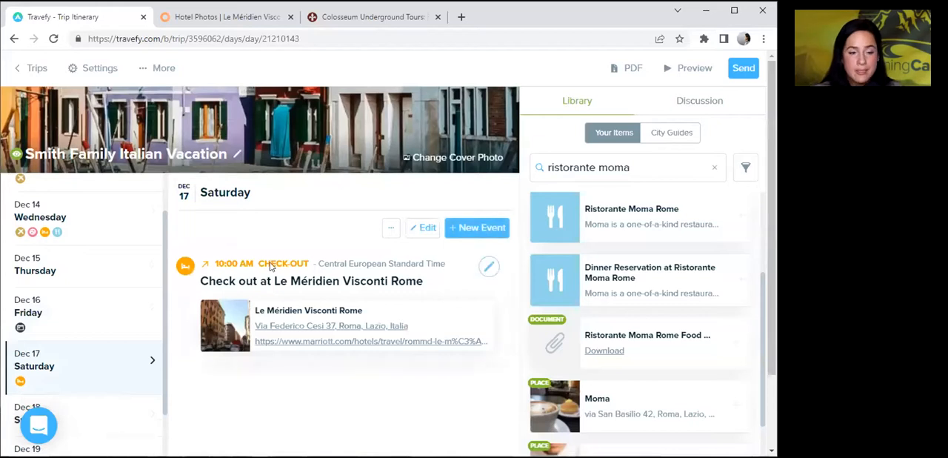
{"action": "left_click_drag", "start_coordinate": [169, 286], "coordinate": [170, 201]}
Start a new tour event on Wednesday, Dec 14, with Avanti Destinations as the tour line.
{"action": "left_click", "coordinate": [78, 304]}
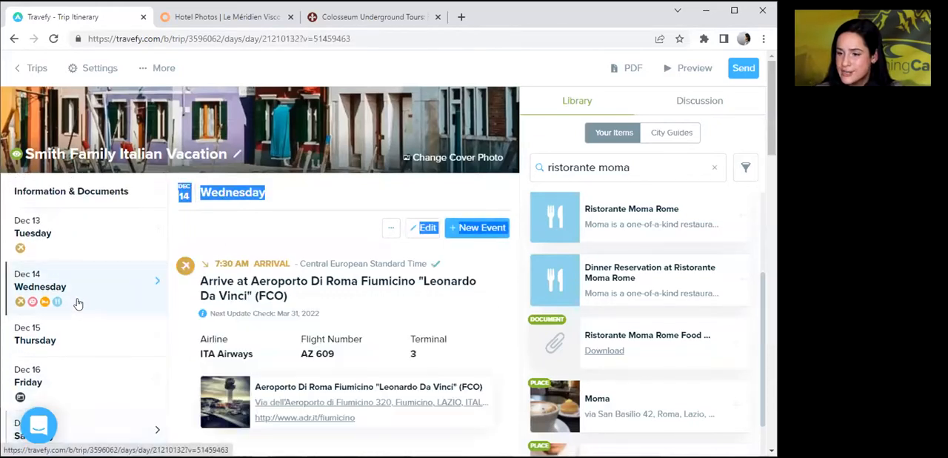
{"action": "left_click", "coordinate": [473, 231]}
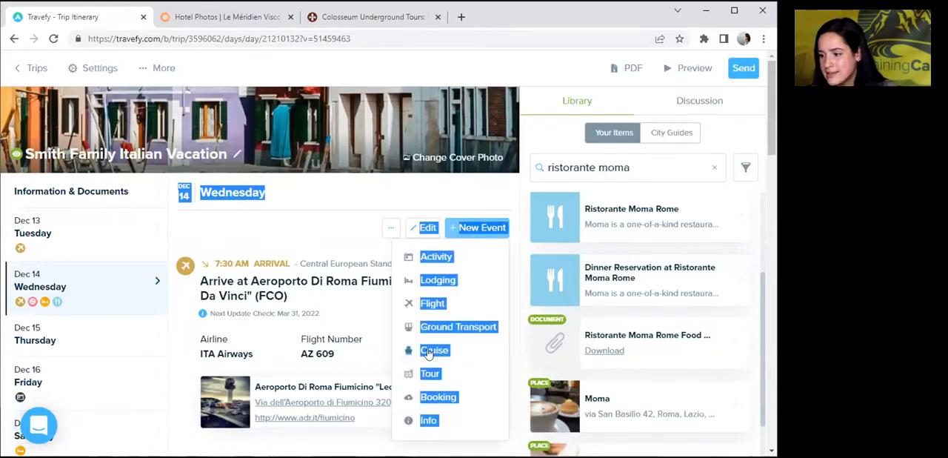
{"action": "left_click", "coordinate": [421, 376]}
{"action": "left_click", "coordinate": [248, 195]}
{"action": "type", "text": "avn"}
{"action": "key", "text": "BackSpace"}
{"action": "type", "text": "a"}
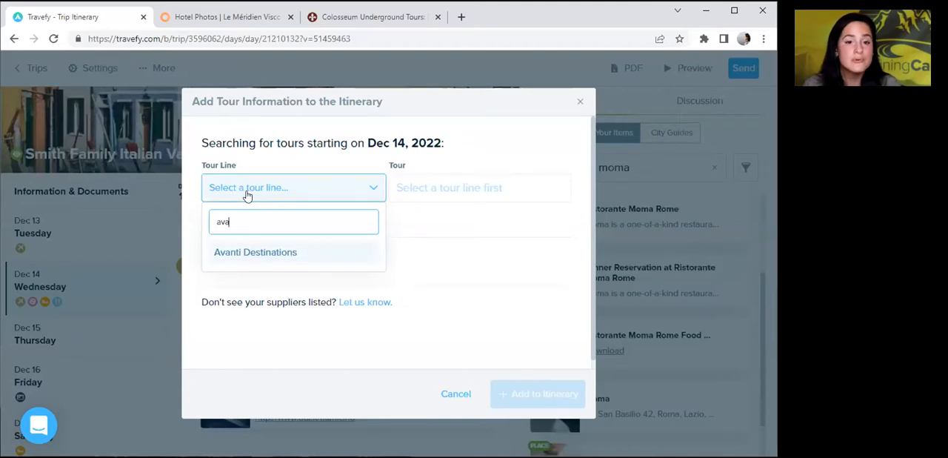
{"action": "left_click", "coordinate": [225, 255]}
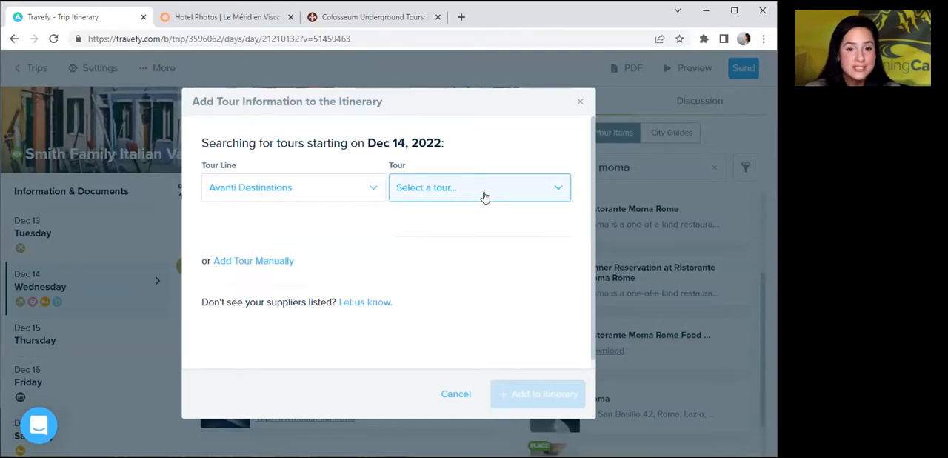
Choose the "Best of Italy: Rome, Florence, and Venice" tour for the new tour event.
{"action": "left_click", "coordinate": [485, 197]}
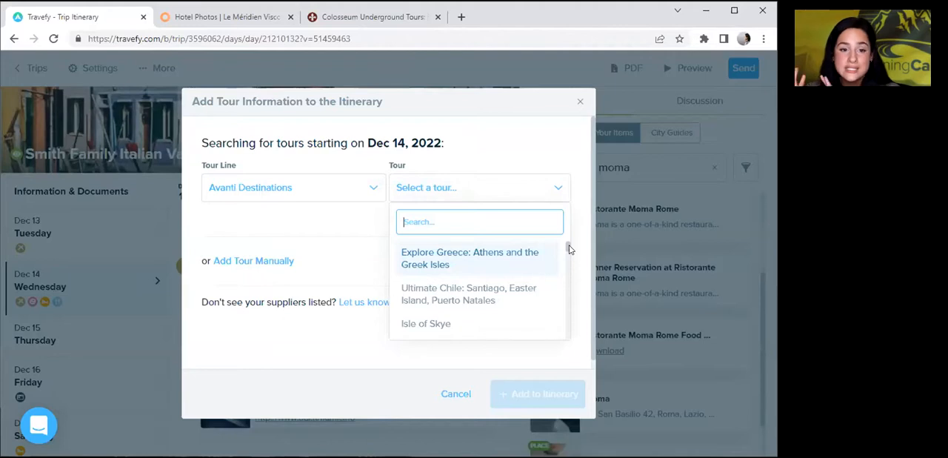
{"action": "left_click_drag", "start_coordinate": [565, 247], "coordinate": [568, 268]}
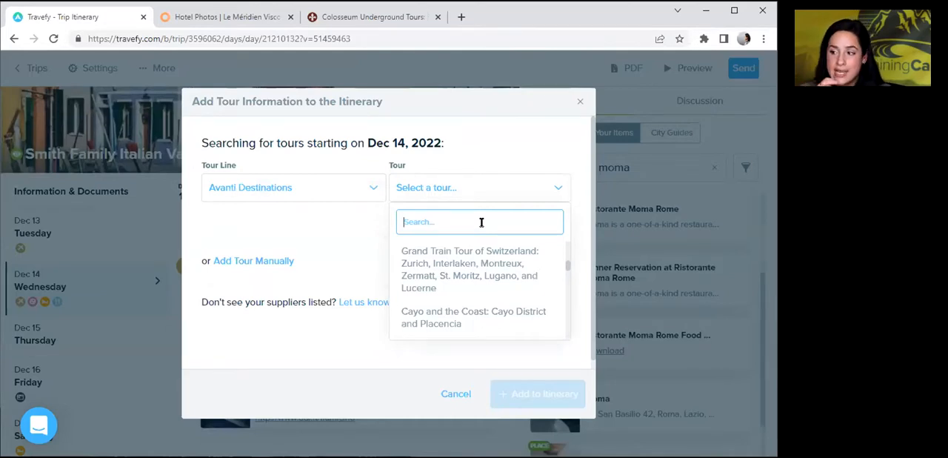
{"action": "type", "text": "best"}
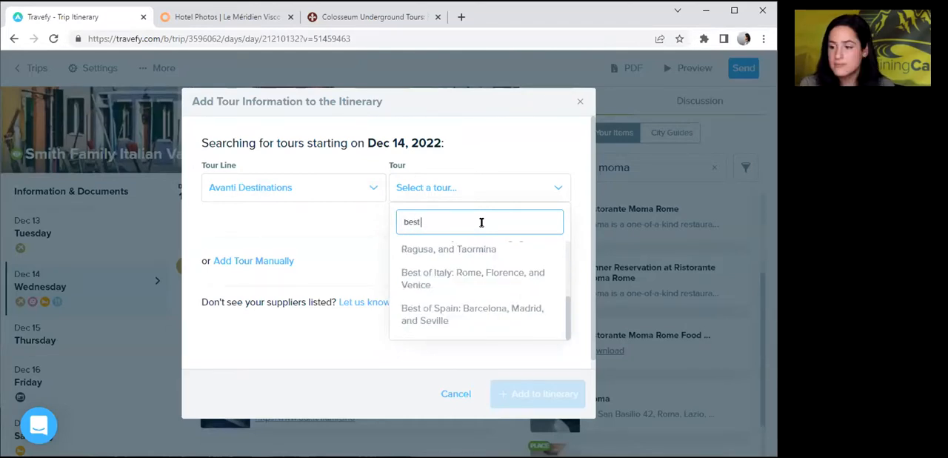
{"action": "type", "text": " of ital"}
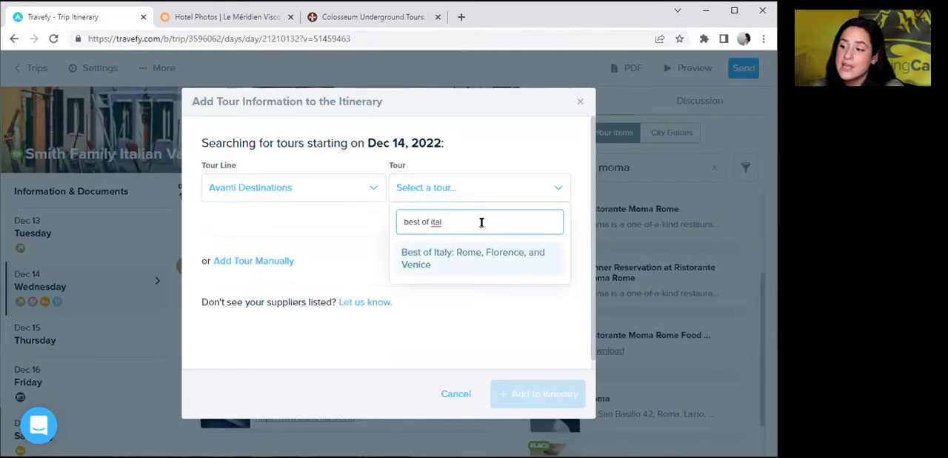
{"action": "left_click", "coordinate": [450, 255]}
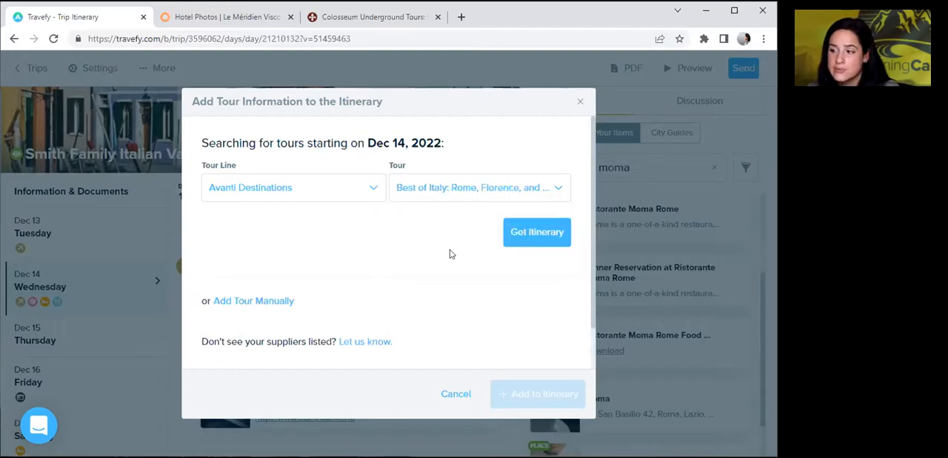
Retrieve the selected tour's day-by-day itinerary, review its events through Dec 23, and add them to the trip.
{"action": "left_click", "coordinate": [518, 235]}
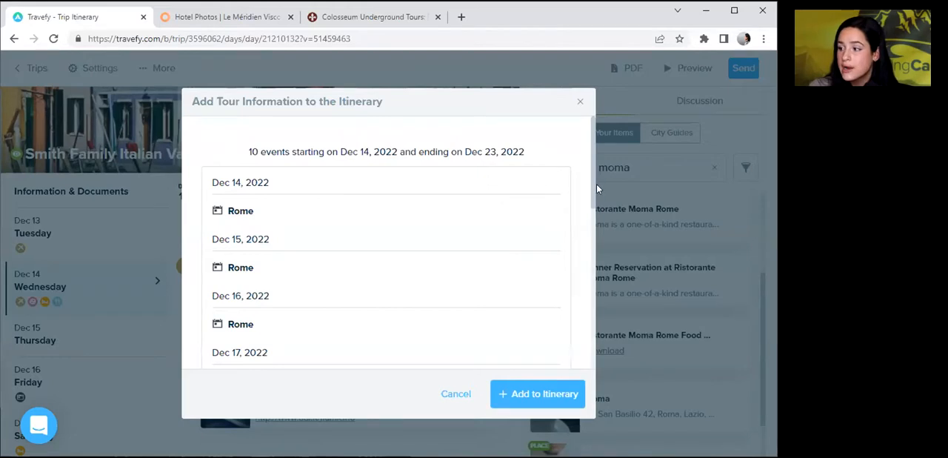
{"action": "left_click_drag", "start_coordinate": [593, 184], "coordinate": [587, 249]}
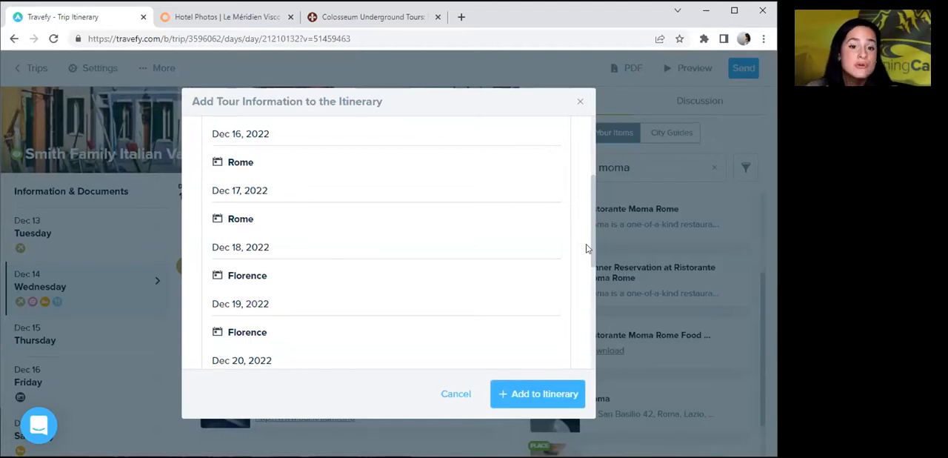
{"action": "left_click_drag", "start_coordinate": [591, 248], "coordinate": [585, 330]}
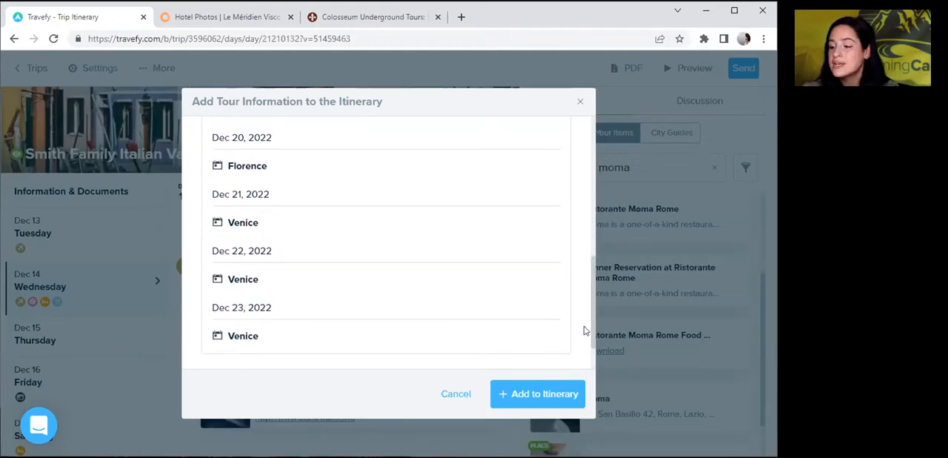
{"action": "left_click", "coordinate": [546, 394]}
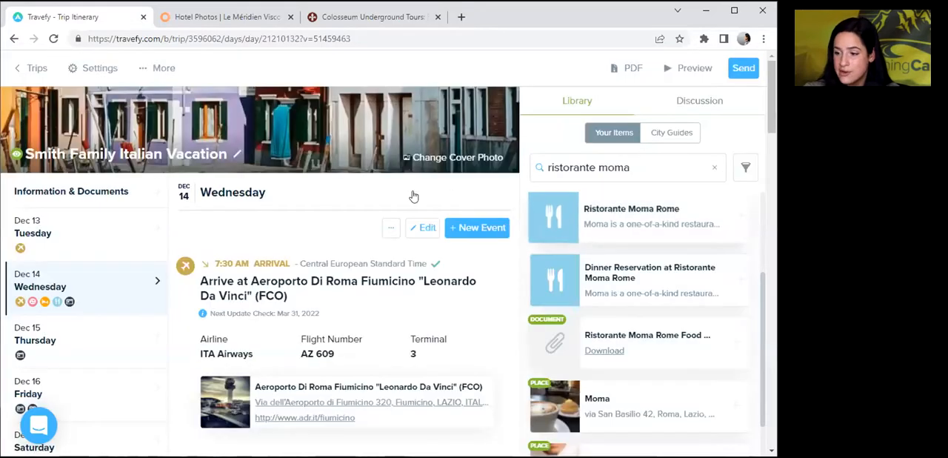
Review the imported Avanti Destinations tour events on Dec 14, Dec 16 and Dec 20.
{"action": "left_click_drag", "start_coordinate": [770, 82], "coordinate": [748, 366]}
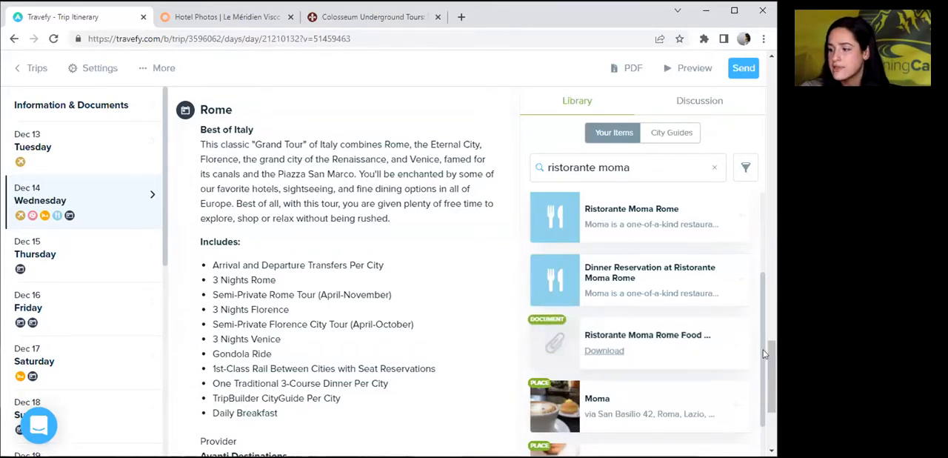
{"action": "left_click_drag", "start_coordinate": [771, 350], "coordinate": [770, 396]}
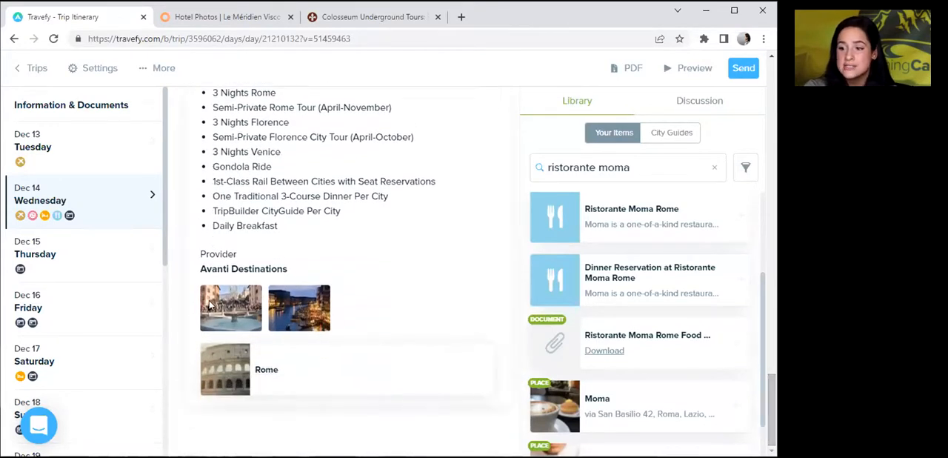
{"action": "left_click", "coordinate": [46, 315]}
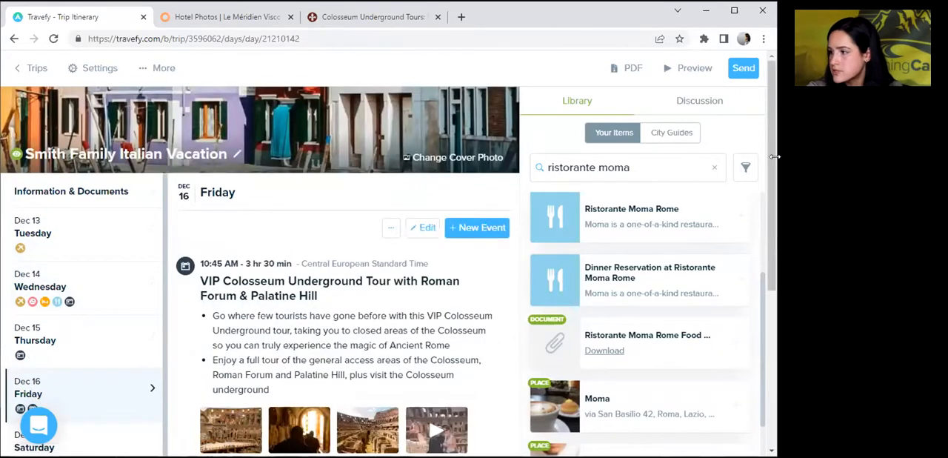
{"action": "left_click_drag", "start_coordinate": [772, 160], "coordinate": [766, 326]}
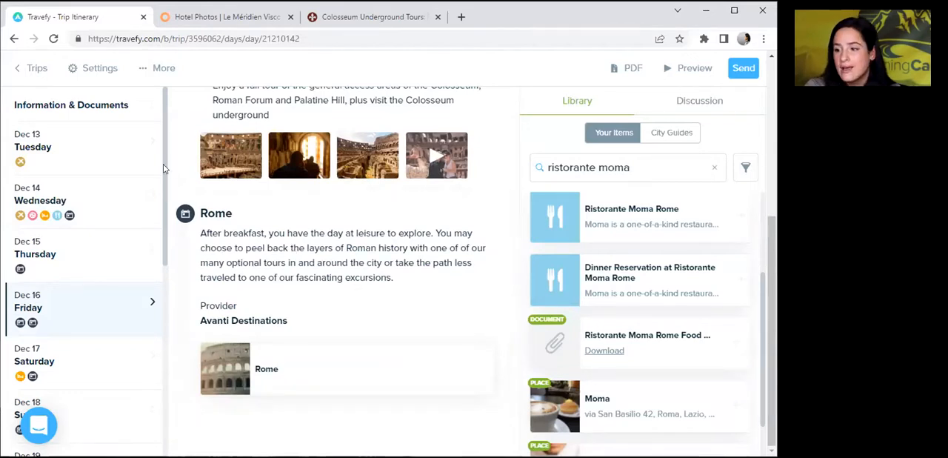
{"action": "scroll", "coordinate": [163, 252], "scroll_direction": "down", "scroll_amount": 3}
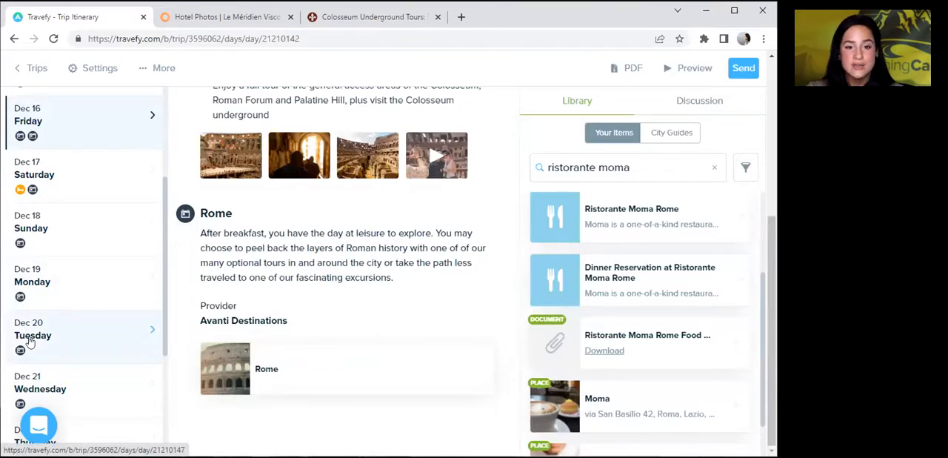
{"action": "left_click", "coordinate": [30, 341]}
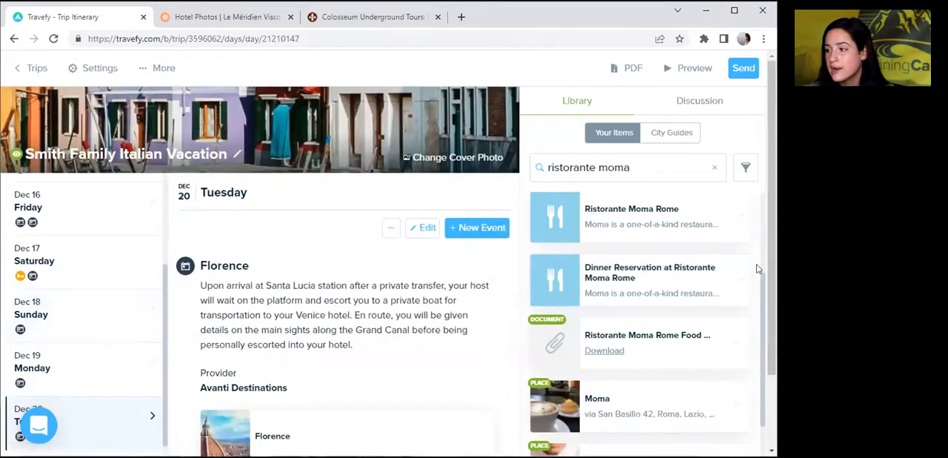
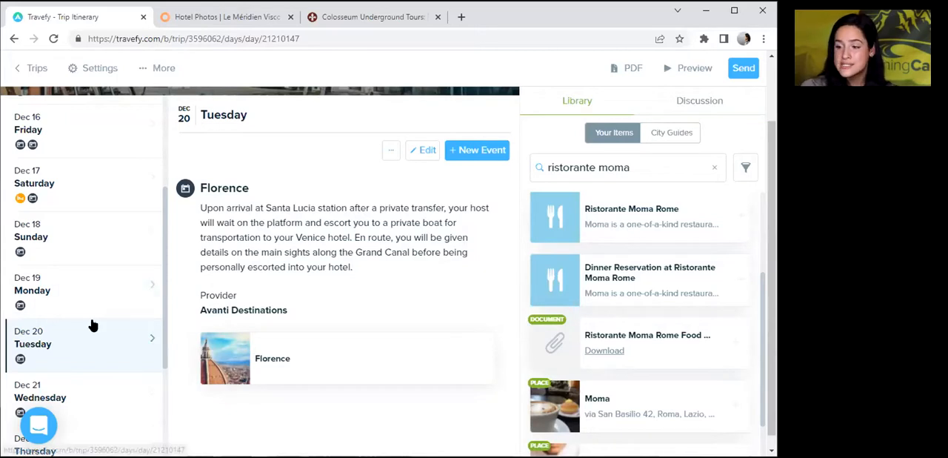
Open the trip's Information & Documents section and look up the Rome city guide in the library.
{"action": "left_click", "coordinate": [676, 134]}
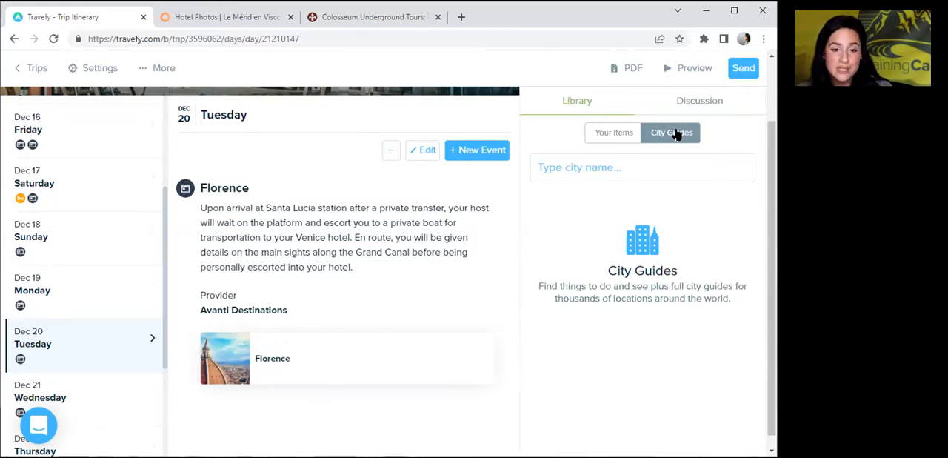
{"action": "left_click", "coordinate": [615, 174]}
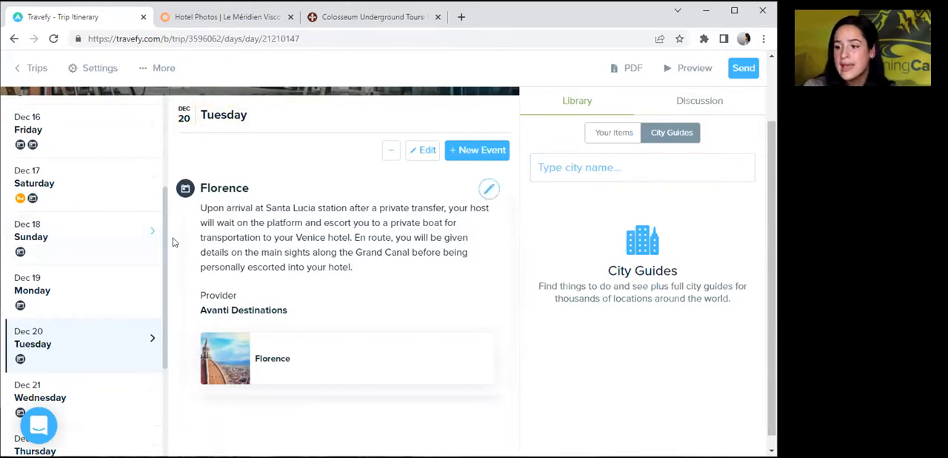
{"action": "left_click_drag", "start_coordinate": [166, 241], "coordinate": [172, 146]}
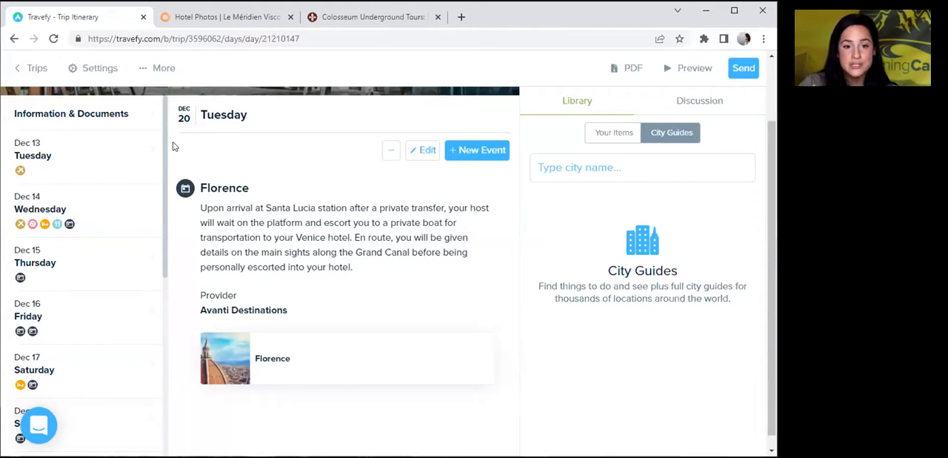
{"action": "left_click", "coordinate": [116, 126]}
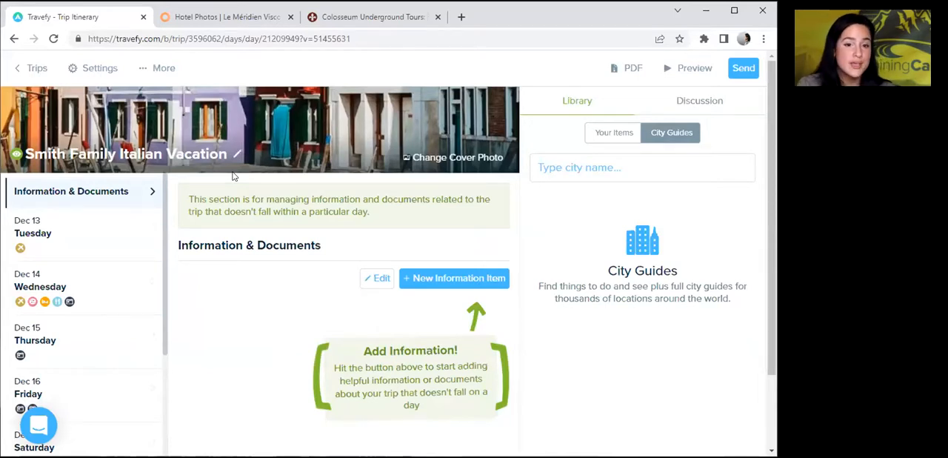
{"action": "left_click", "coordinate": [582, 157]}
{"action": "type", "text": "Rome"}
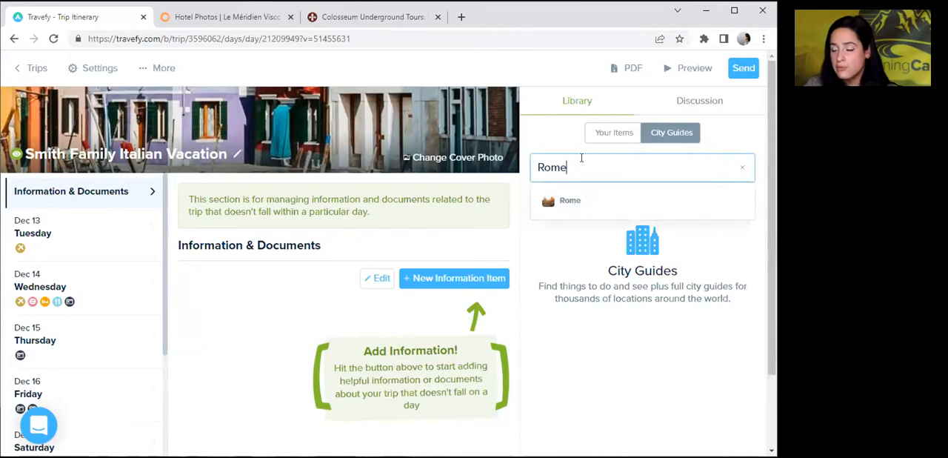
{"action": "left_click", "coordinate": [581, 205]}
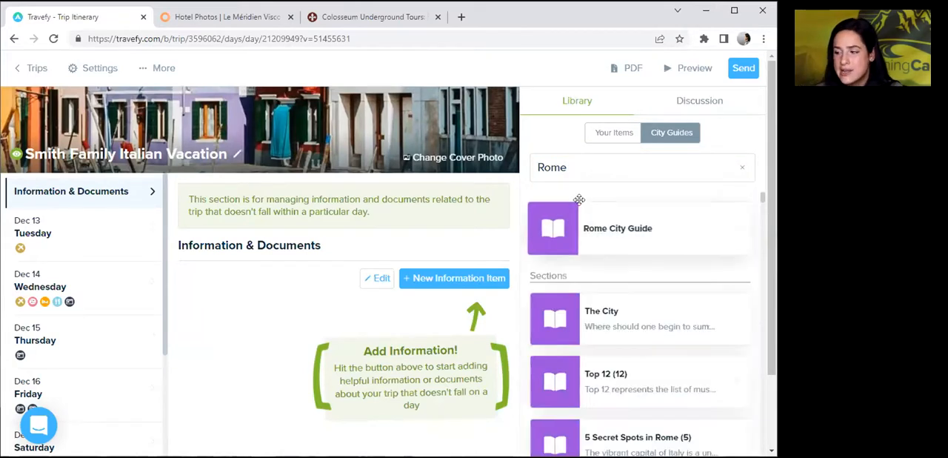
Examine the sections offered in the Rome city guide, from The City through Tourist Information.
{"action": "scroll", "coordinate": [766, 134], "scroll_direction": "down", "scroll_amount": 1}
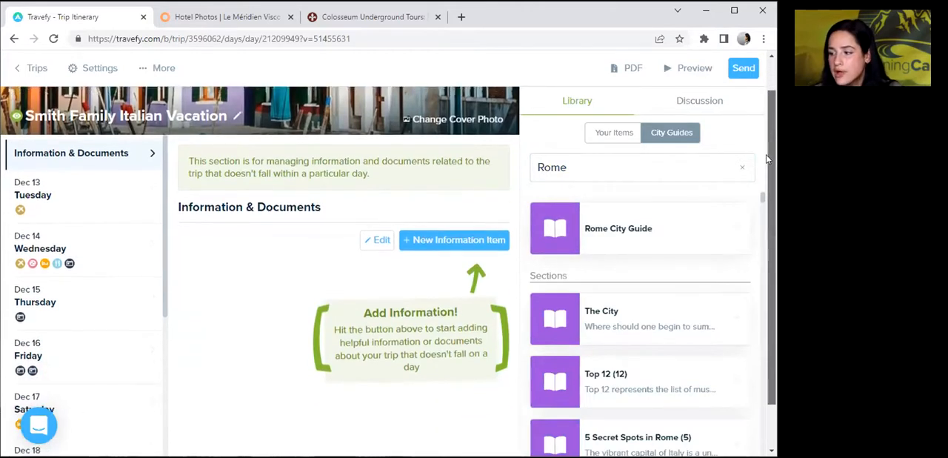
{"action": "scroll", "coordinate": [764, 202], "scroll_direction": "down", "scroll_amount": 1}
{"action": "scroll", "coordinate": [763, 203], "scroll_direction": "up", "scroll_amount": 1}
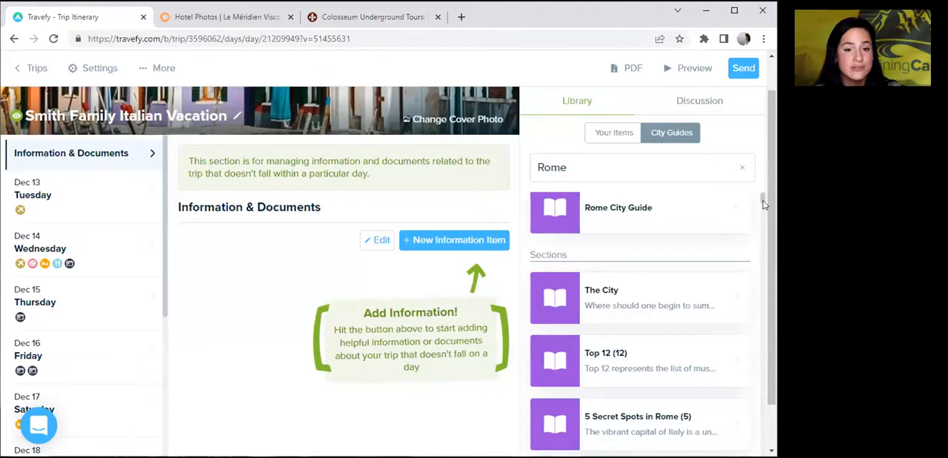
{"action": "scroll", "coordinate": [764, 204], "scroll_direction": "down", "scroll_amount": 2}
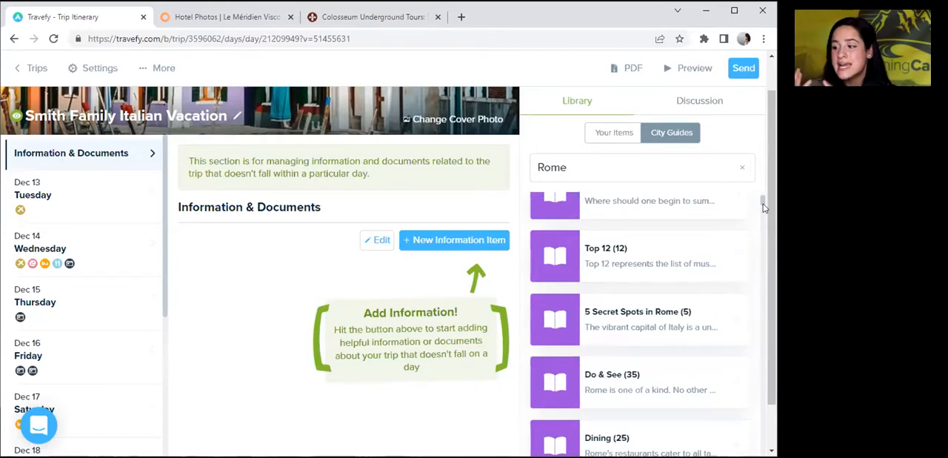
{"action": "scroll", "coordinate": [763, 203], "scroll_direction": "down", "scroll_amount": 1}
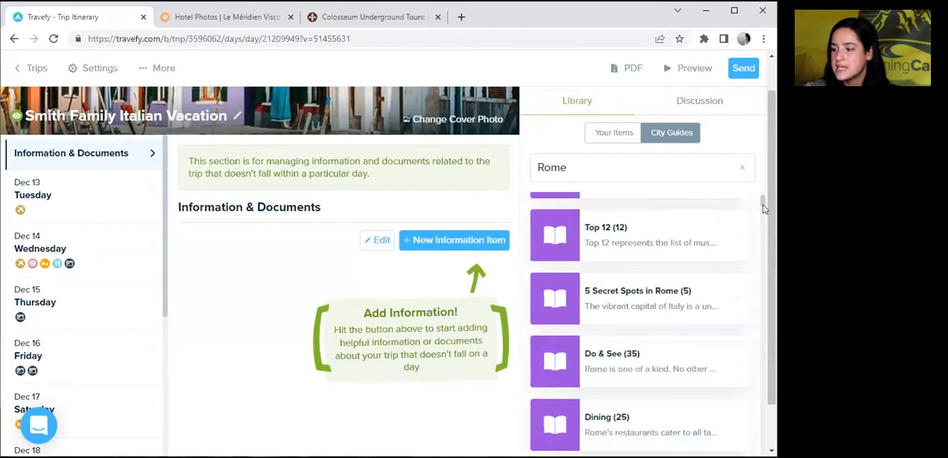
{"action": "scroll", "coordinate": [764, 207], "scroll_direction": "down", "scroll_amount": 2}
{"action": "scroll", "coordinate": [764, 209], "scroll_direction": "down", "scroll_amount": 1}
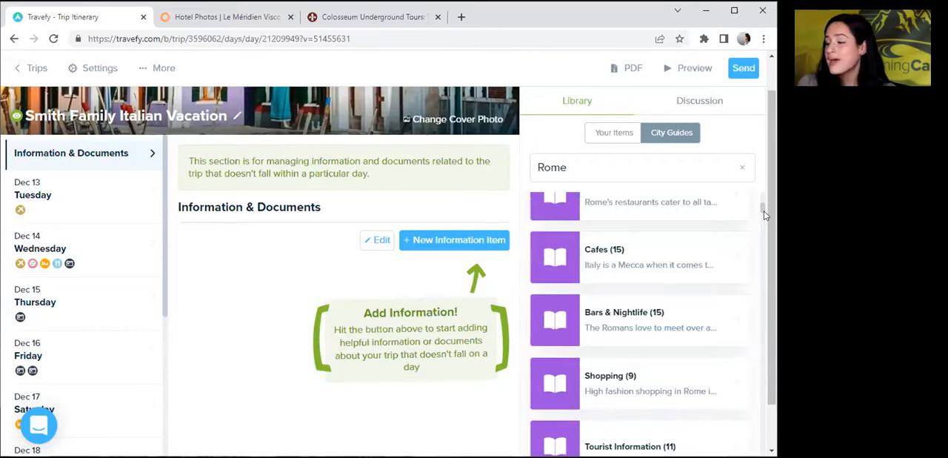
{"action": "left_click_drag", "start_coordinate": [764, 210], "coordinate": [764, 189]}
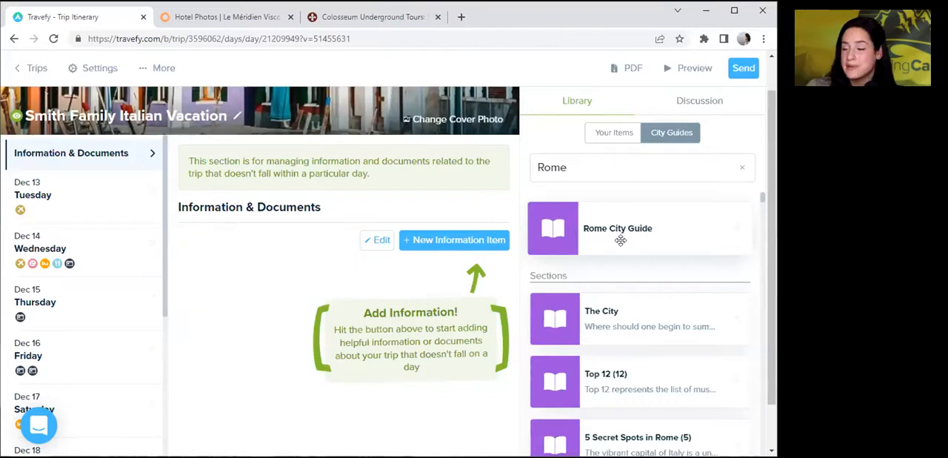
Add the Rome guide's Bars & Nightlife section to Information & Documents and review its text and listed places.
{"action": "left_click_drag", "start_coordinate": [764, 198], "coordinate": [769, 208]}
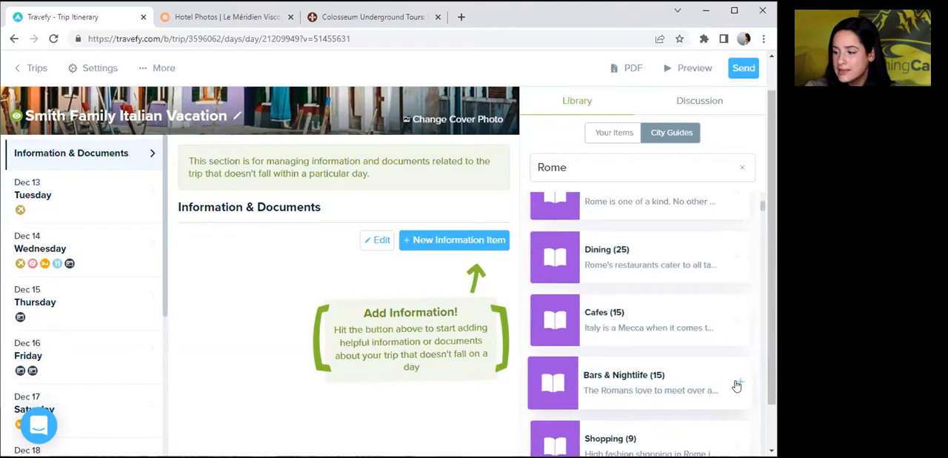
{"action": "left_click_drag", "start_coordinate": [737, 386], "coordinate": [222, 420]}
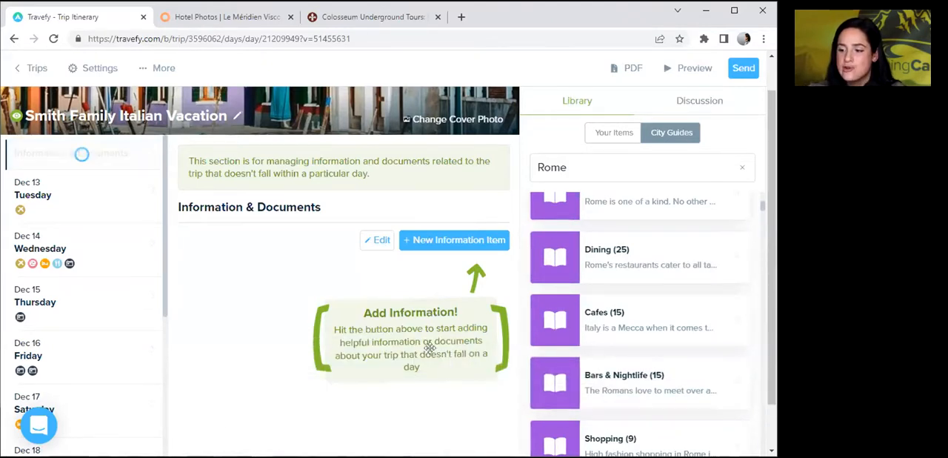
{"action": "left_click_drag", "start_coordinate": [772, 184], "coordinate": [773, 249]}
{"action": "scroll", "coordinate": [770, 248], "scroll_direction": "down", "scroll_amount": 15}
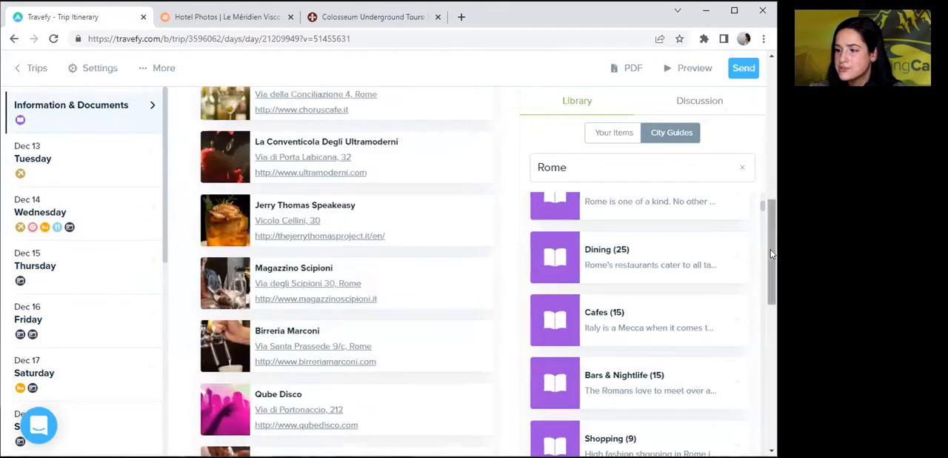
{"action": "scroll", "coordinate": [750, 297], "scroll_direction": "up", "scroll_amount": 15}
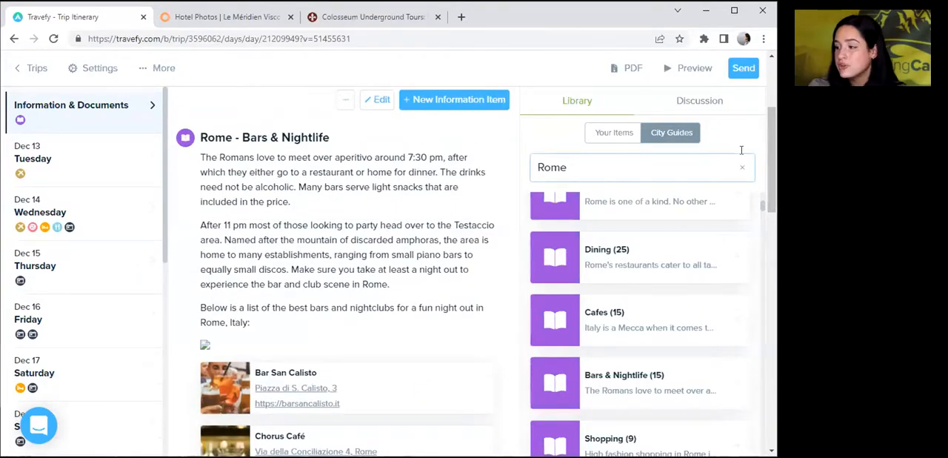
{"action": "left_click_drag", "start_coordinate": [769, 153], "coordinate": [768, 245]}
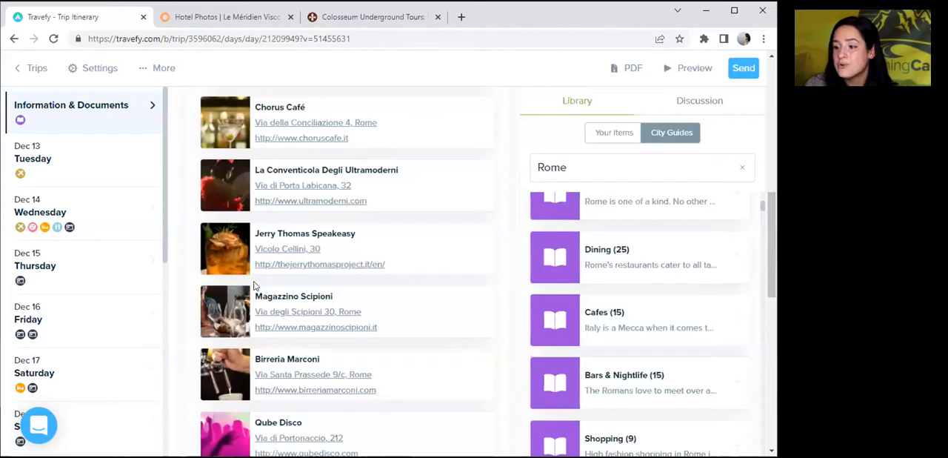
{"action": "left_click_drag", "start_coordinate": [769, 252], "coordinate": [760, 147]}
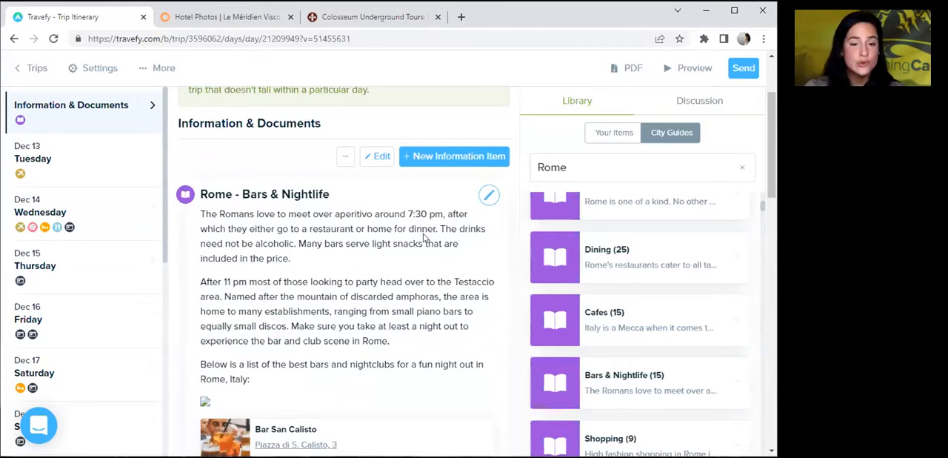
Trim the Rome - Bars & Nightlife item's places to Bar San Calisto, Gregory's Jazz Club, Salotto42 and Caruso Cafè, and save it.
{"action": "left_click", "coordinate": [489, 195]}
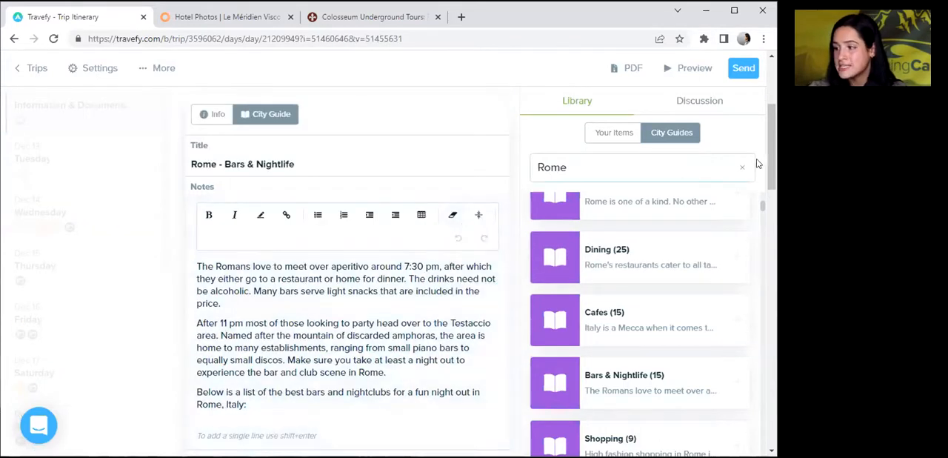
{"action": "scroll", "coordinate": [775, 214], "scroll_direction": "down", "scroll_amount": 1}
{"action": "scroll", "coordinate": [775, 214], "scroll_direction": "down", "scroll_amount": 5}
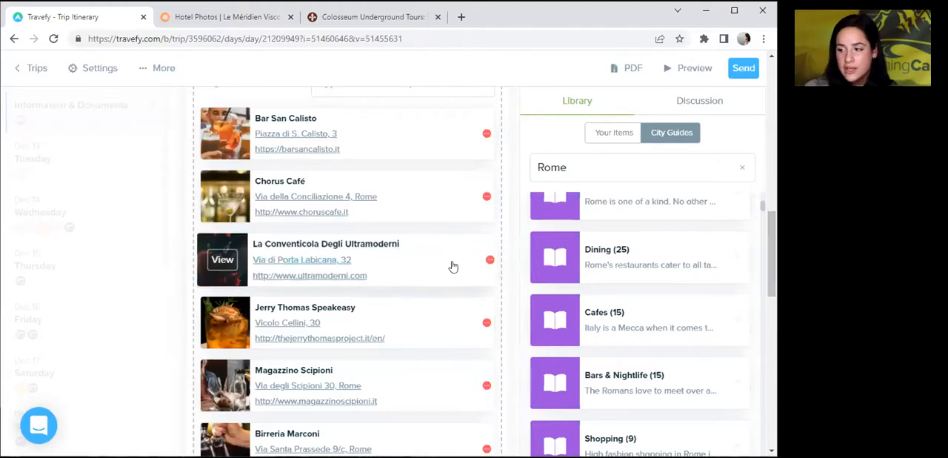
{"action": "left_click", "coordinate": [488, 199]}
{"action": "left_click", "coordinate": [487, 198]}
{"action": "left_click", "coordinate": [488, 198]}
{"action": "left_click", "coordinate": [488, 198]}
{"action": "left_click", "coordinate": [487, 199]}
{"action": "left_click", "coordinate": [487, 199]}
{"action": "left_click", "coordinate": [488, 198]}
{"action": "left_click", "coordinate": [488, 198]}
{"action": "left_click", "coordinate": [488, 199]}
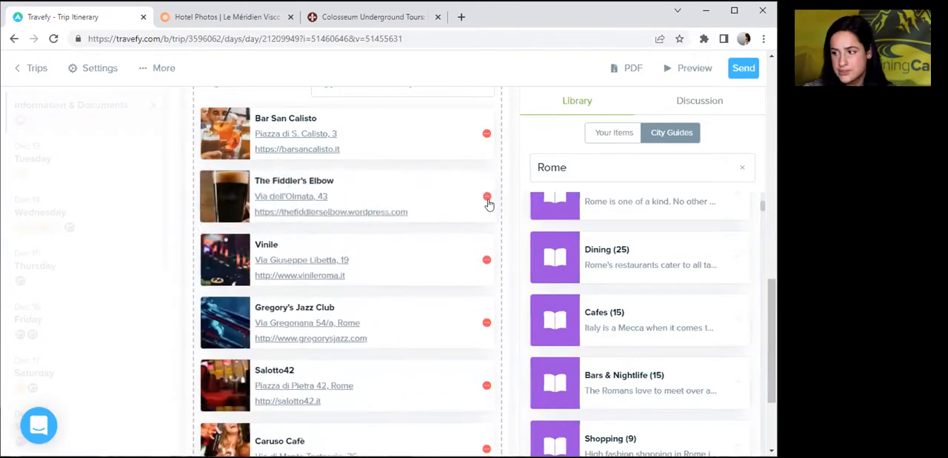
{"action": "left_click", "coordinate": [487, 198]}
{"action": "left_click", "coordinate": [487, 199]}
{"action": "left_click", "coordinate": [483, 407]}
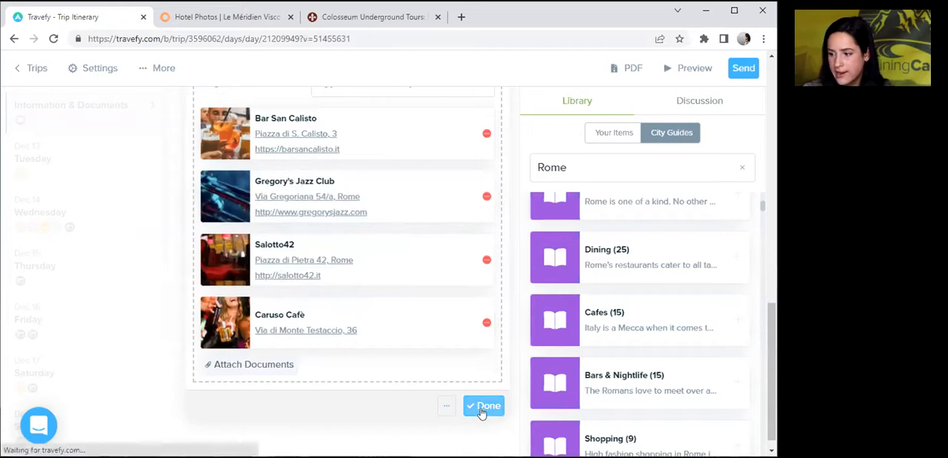
{"action": "left_click_drag", "start_coordinate": [772, 330], "coordinate": [776, 255]}
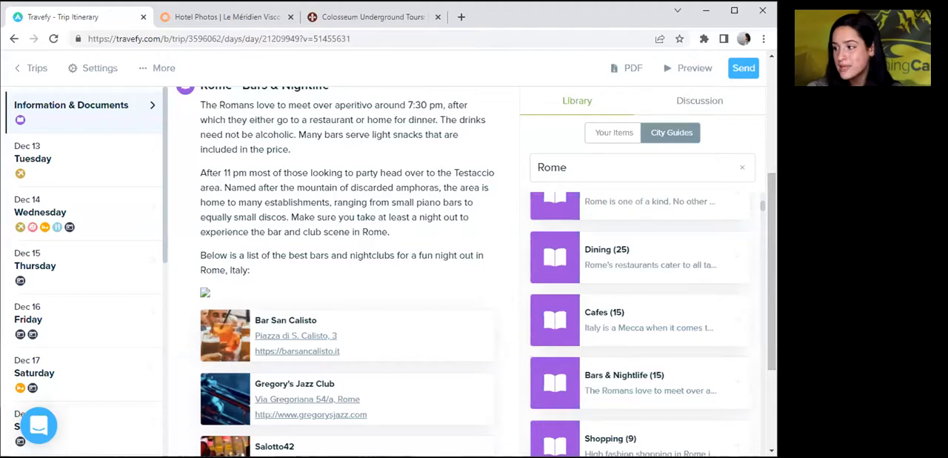
Add the Pantheon from the Rome guide's Top 12 to Information & Documents and review the added item.
{"action": "scroll", "coordinate": [772, 222], "scroll_direction": "down", "scroll_amount": 2}
{"action": "left_click_drag", "start_coordinate": [763, 214], "coordinate": [766, 219]}
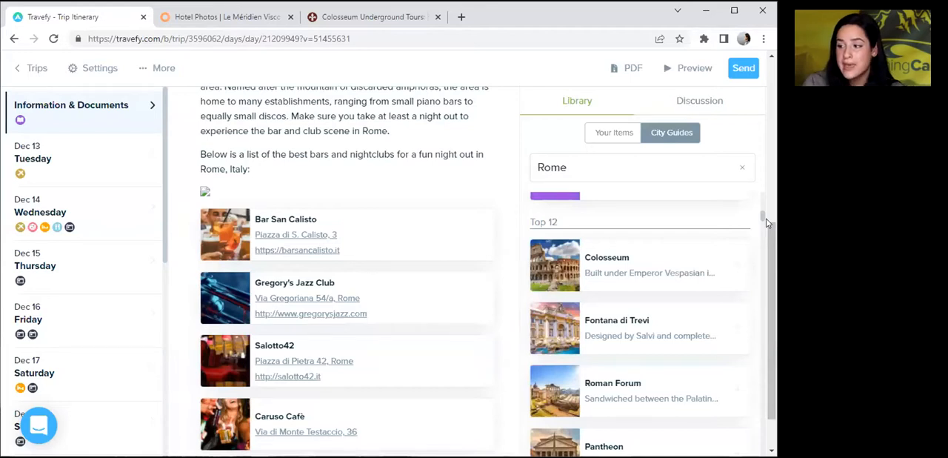
{"action": "scroll", "coordinate": [766, 219], "scroll_direction": "down", "scroll_amount": 3}
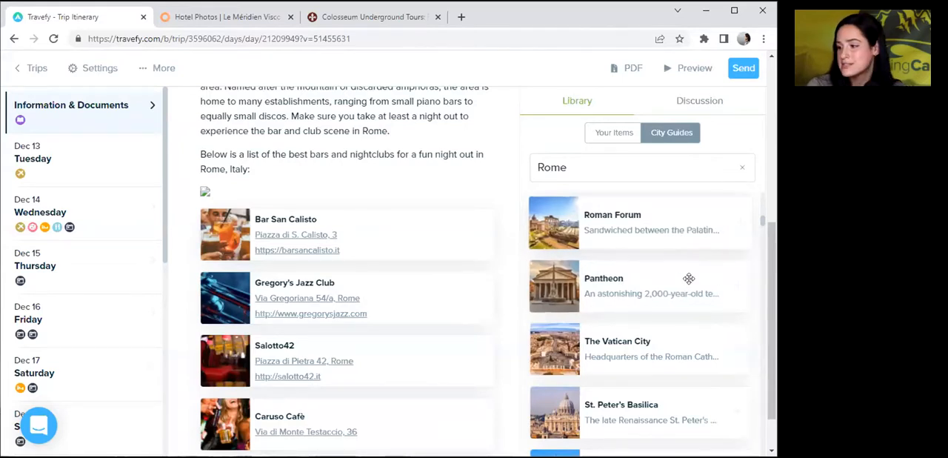
{"action": "left_click", "coordinate": [739, 288]}
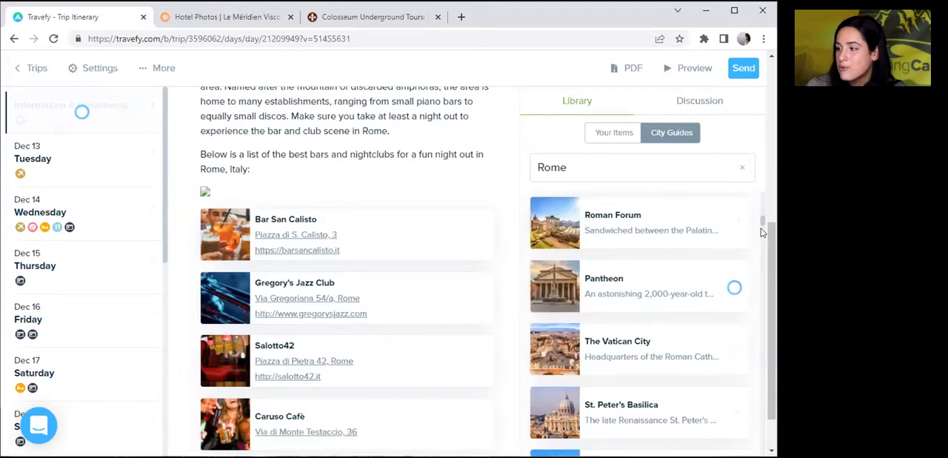
{"action": "left_click_drag", "start_coordinate": [771, 241], "coordinate": [772, 359]}
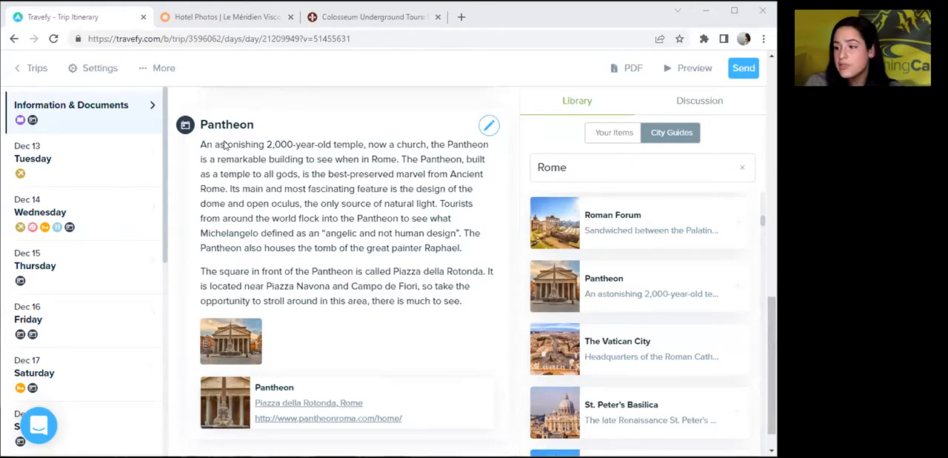
Search your own library items for "waiver" and add Travel Protection Waiver .pdf to Information & Documents.
{"action": "left_click_drag", "start_coordinate": [613, 134], "coordinate": [587, 139]}
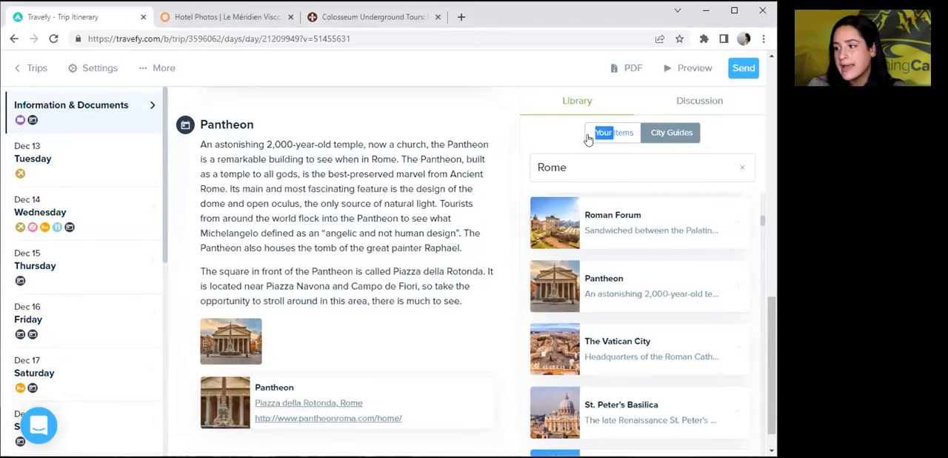
{"action": "left_click", "coordinate": [590, 134]}
{"action": "left_click", "coordinate": [567, 165]}
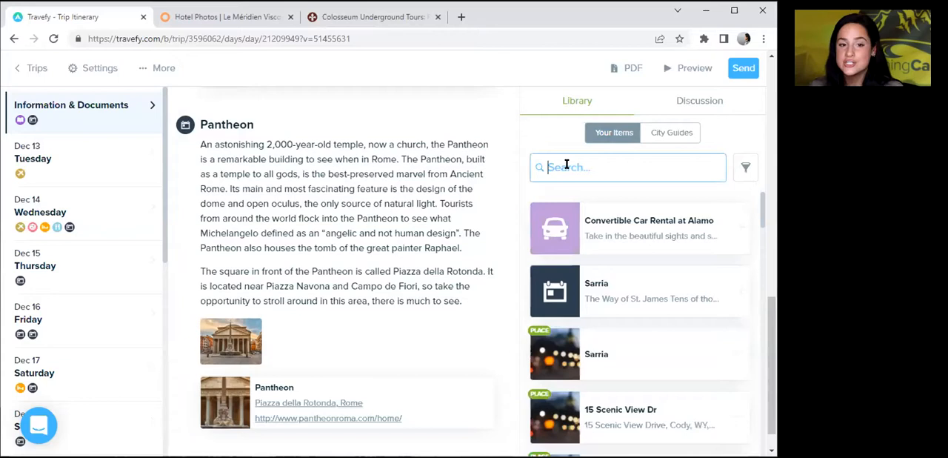
{"action": "type", "text": "waiver"}
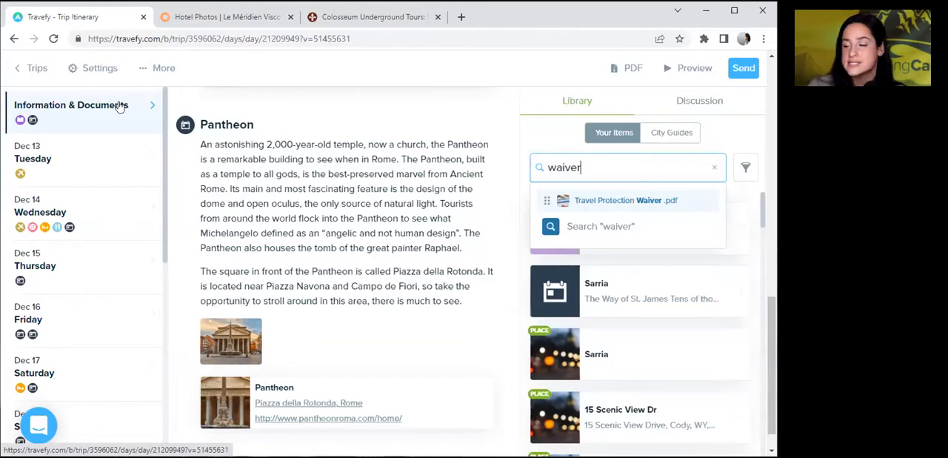
{"action": "left_click", "coordinate": [565, 203]}
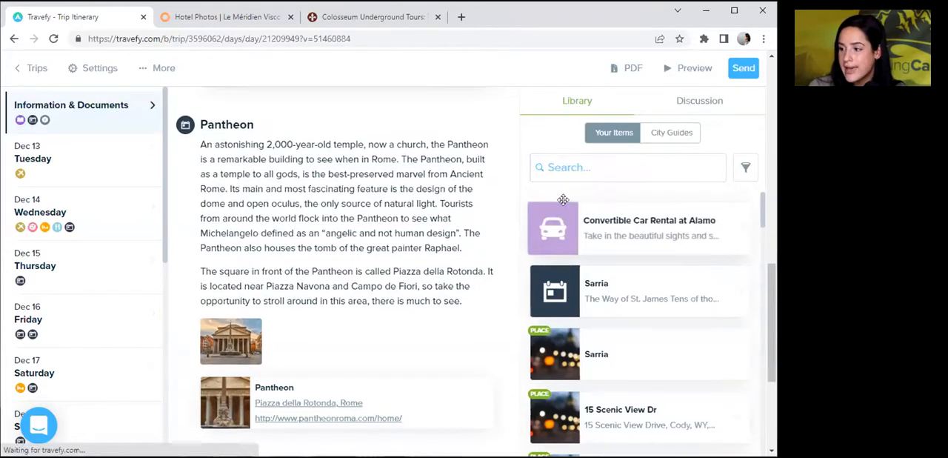
{"action": "left_click_drag", "start_coordinate": [773, 286], "coordinate": [773, 352]}
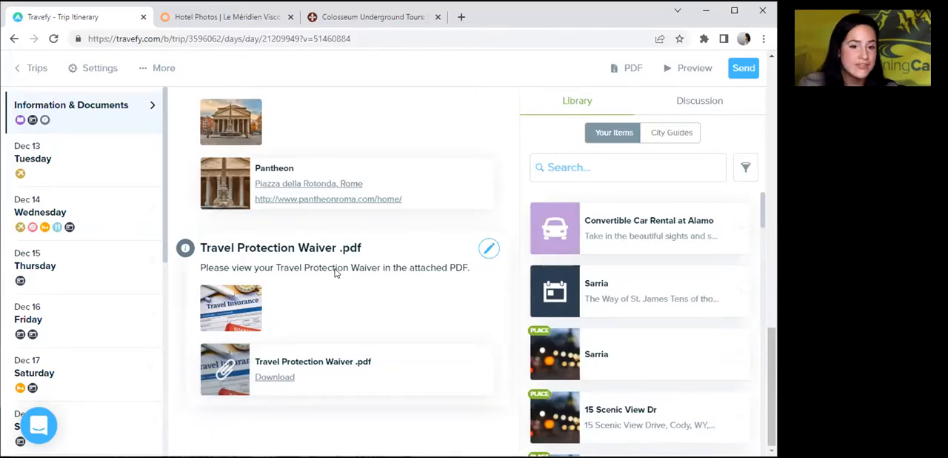
Preview the Smith Family Italian Vacation trip and review it from the introduction to the Wednesday, Dec 14 dining attachments.
{"action": "left_click_drag", "start_coordinate": [769, 343], "coordinate": [730, 64]}
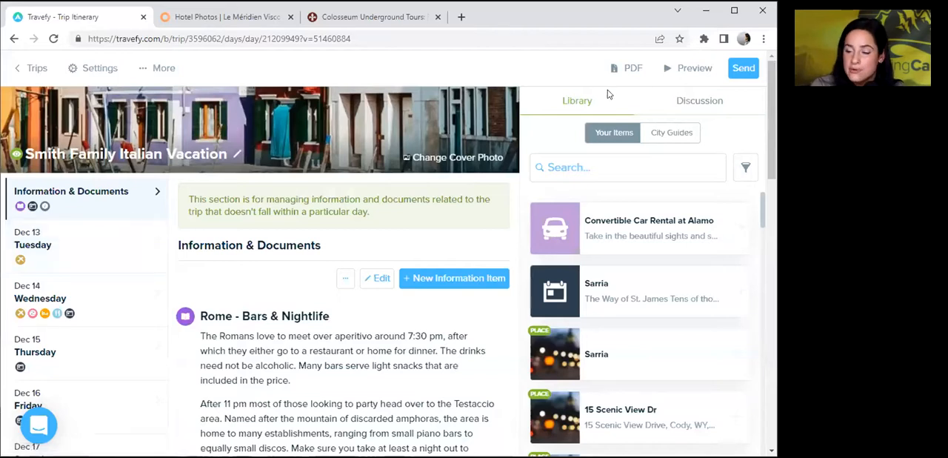
{"action": "left_click", "coordinate": [670, 74]}
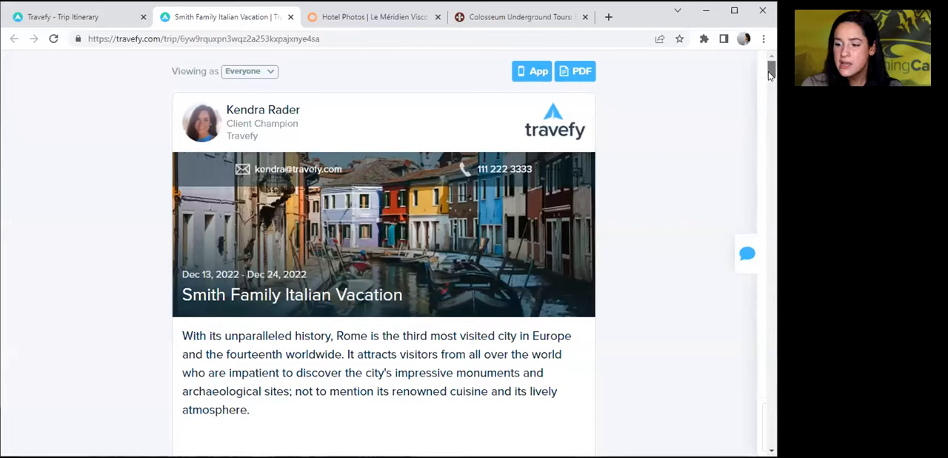
{"action": "scroll", "coordinate": [771, 72], "scroll_direction": "down", "scroll_amount": 2}
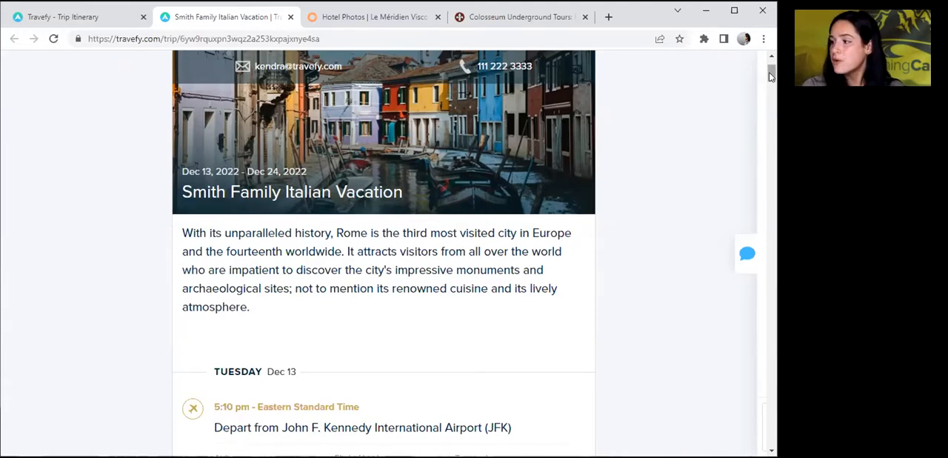
{"action": "left_click_drag", "start_coordinate": [771, 76], "coordinate": [767, 173]}
{"action": "mouse_move", "coordinate": [266, 173]}
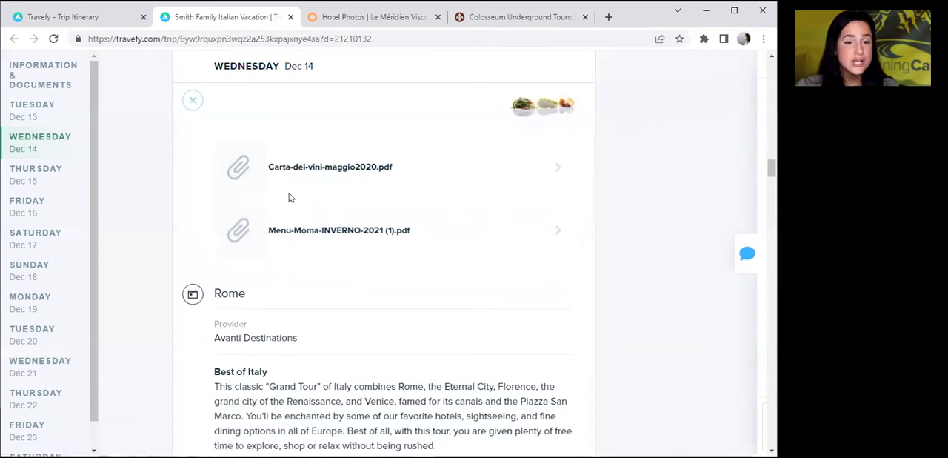
View the VIP Colosseum tour video under Friday, Dec 16 in the preview and close it.
{"action": "left_click_drag", "start_coordinate": [771, 171], "coordinate": [768, 230]}
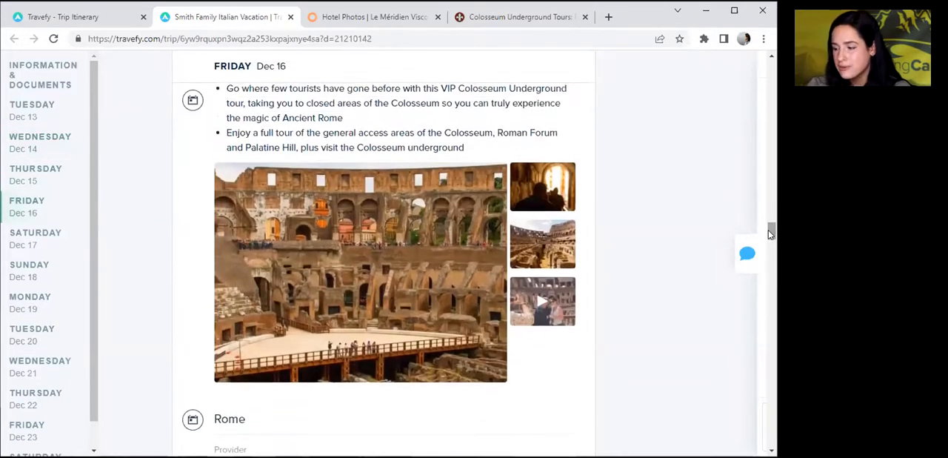
{"action": "left_click", "coordinate": [541, 301]}
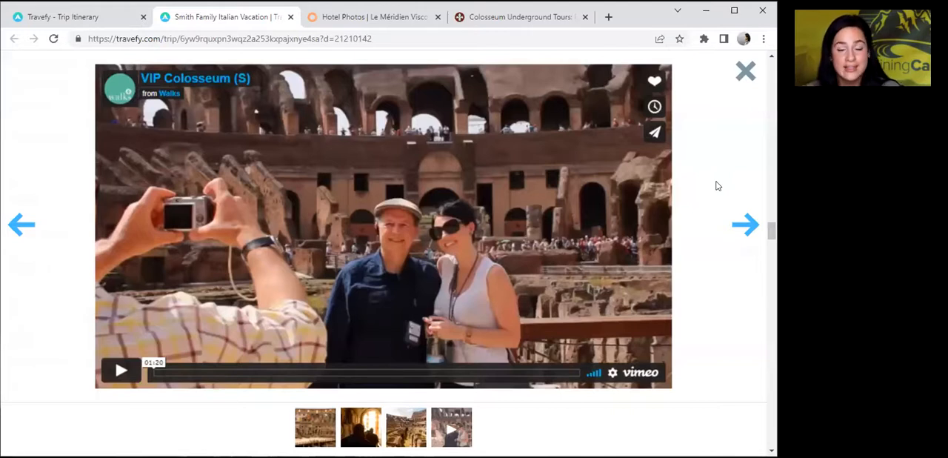
{"action": "left_click", "coordinate": [747, 85]}
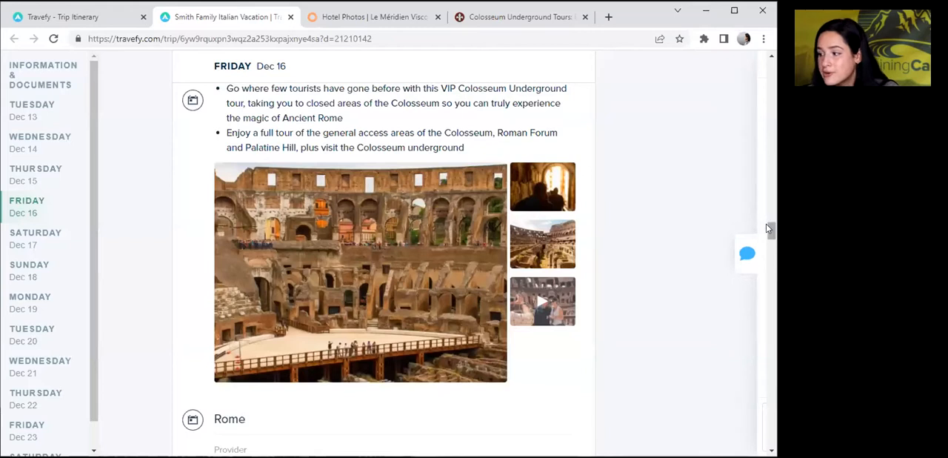
Review the rest of Friday, Dec 16 and the Monday, Dec 19 Florence entry in the trip preview.
{"action": "left_click_drag", "start_coordinate": [769, 229], "coordinate": [770, 237]}
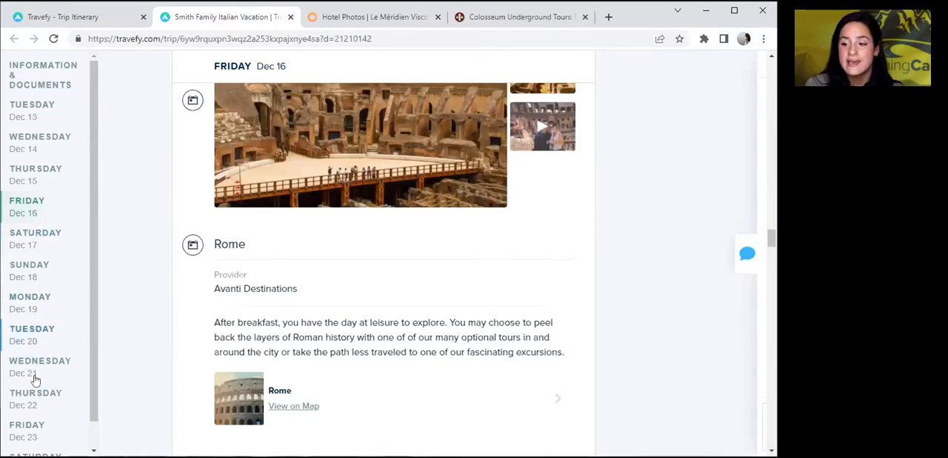
{"action": "left_click", "coordinate": [45, 306]}
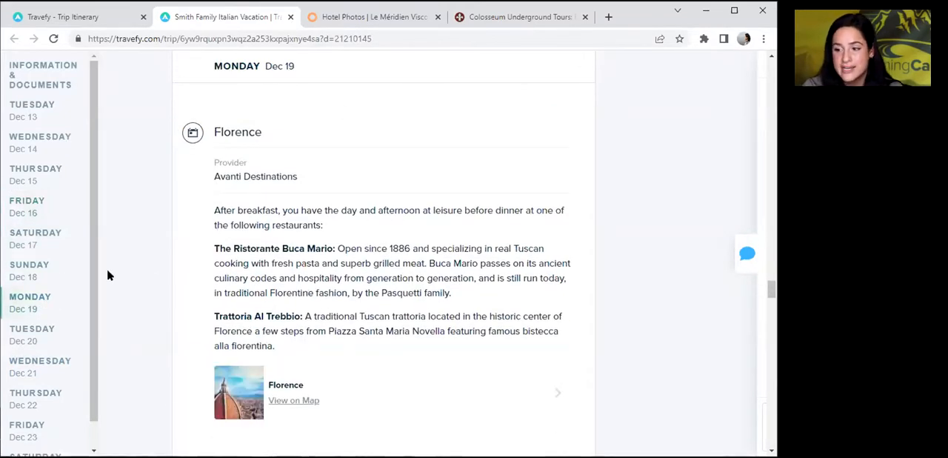
{"action": "scroll", "coordinate": [84, 363], "scroll_direction": "down", "scroll_amount": 1}
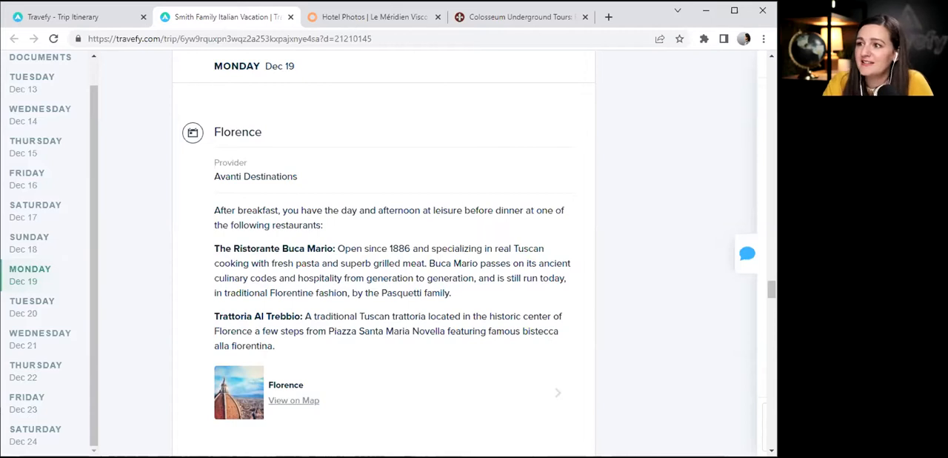
Leave the preview and the trip editor, and open the Travel Protection Waiver .pdf item from the library for editing.
{"action": "left_click", "coordinate": [96, 16]}
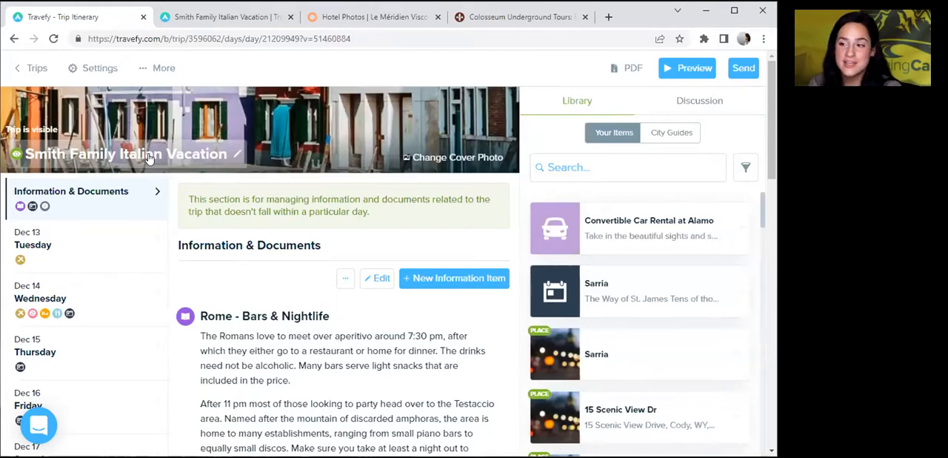
{"action": "left_click", "coordinate": [37, 76]}
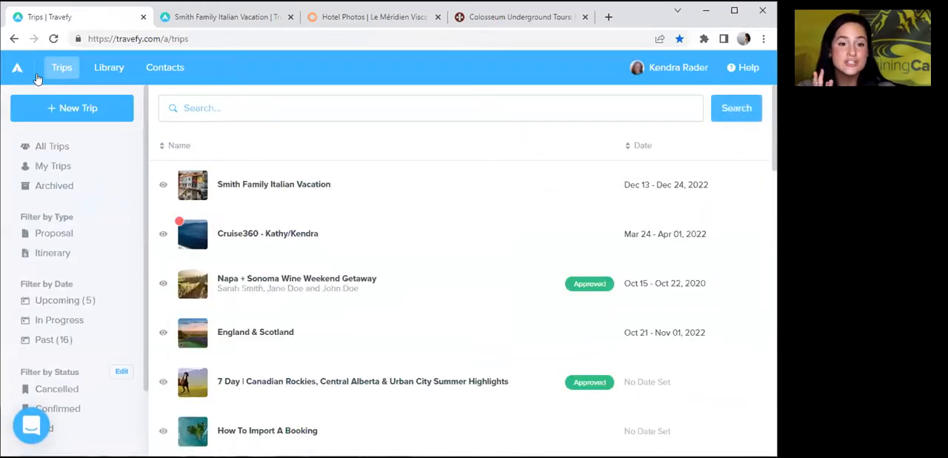
{"action": "left_click", "coordinate": [106, 69]}
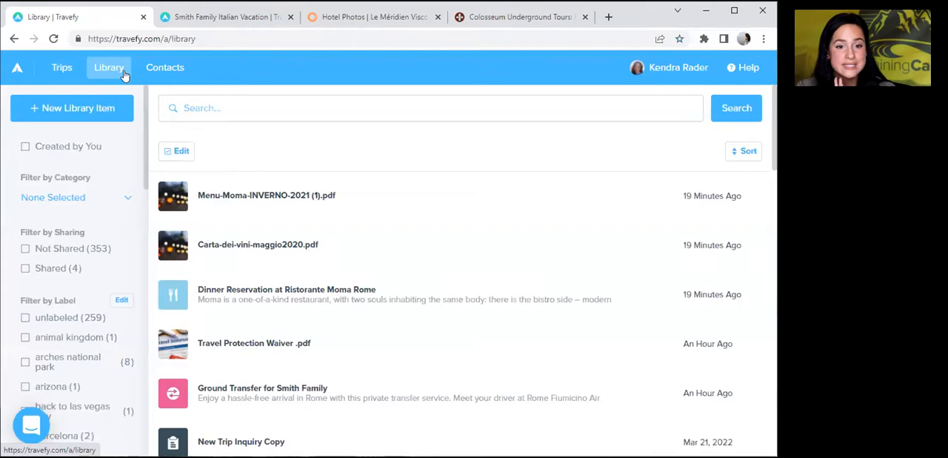
{"action": "left_click", "coordinate": [238, 330]}
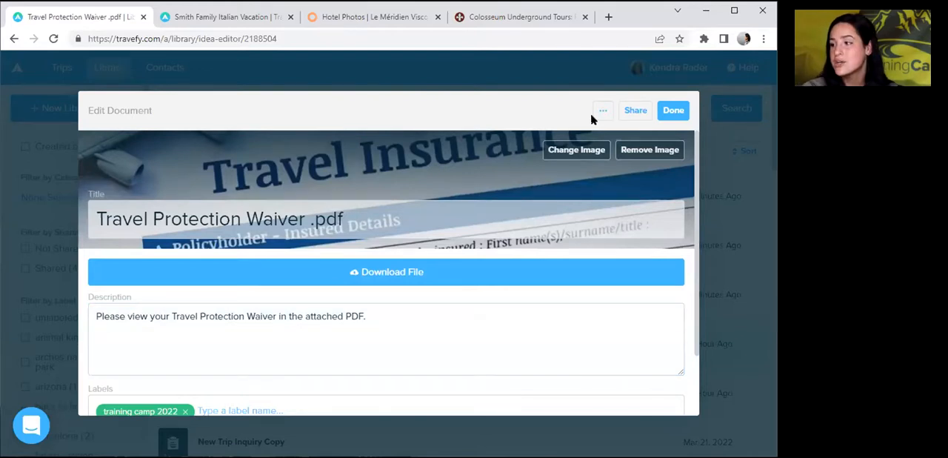
Share the Travel Protection Waiver .pdf library template to the web and copy its public link.
{"action": "left_click", "coordinate": [629, 111]}
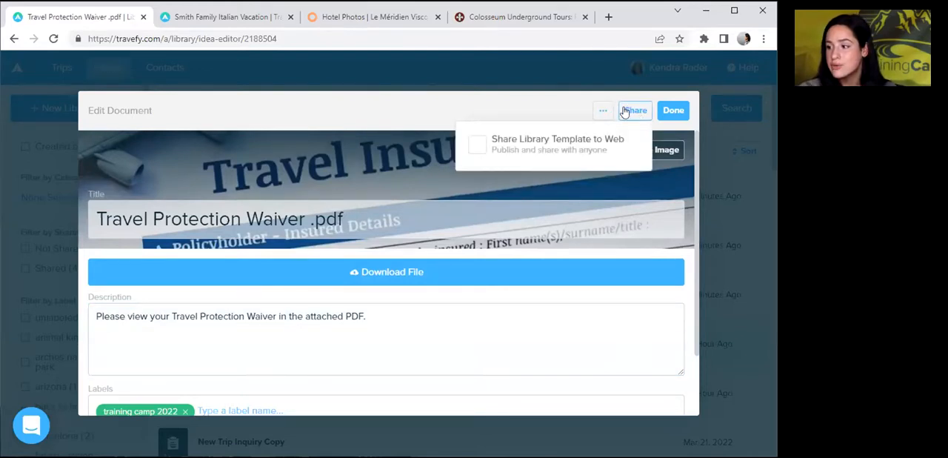
{"action": "left_click", "coordinate": [478, 146]}
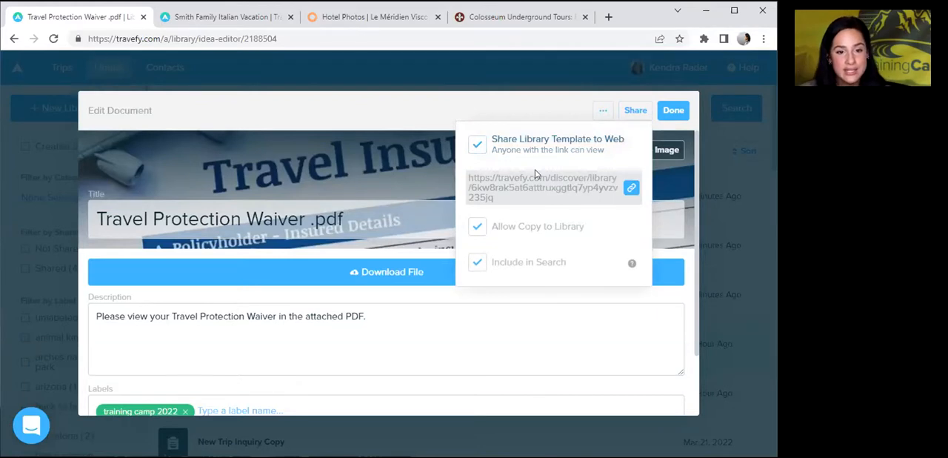
{"action": "left_click", "coordinate": [633, 190]}
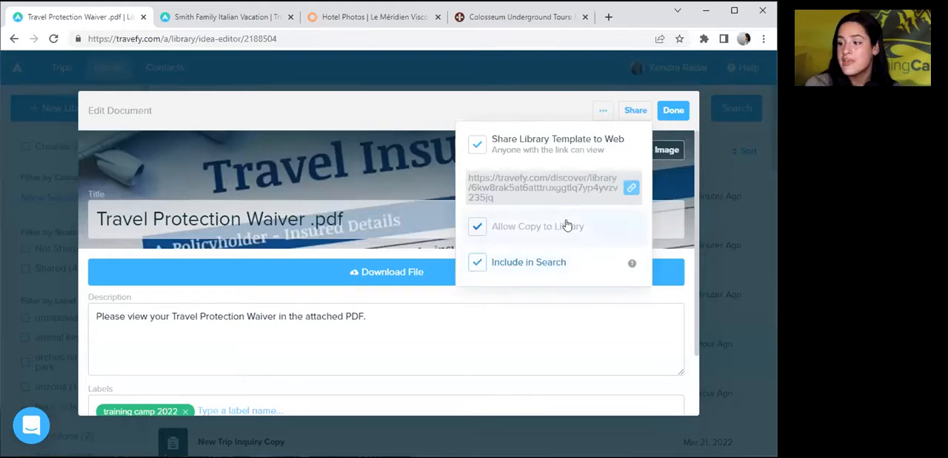
{"action": "left_click", "coordinate": [632, 187]}
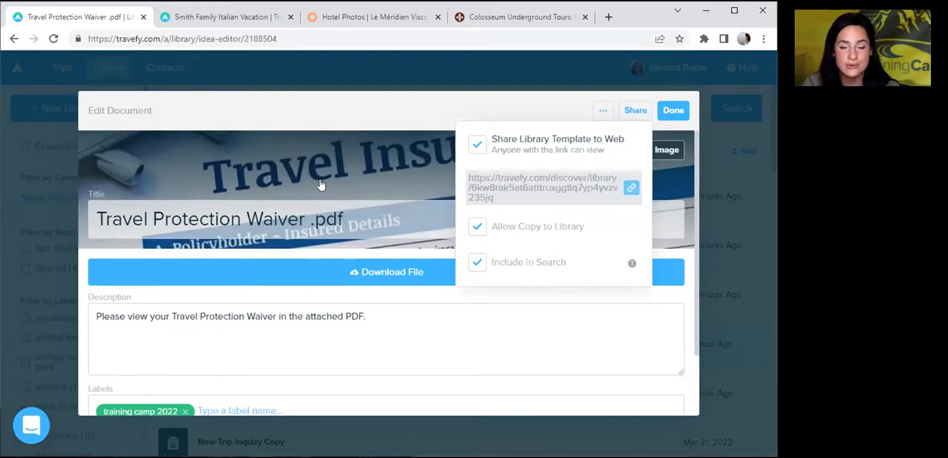
Open the copied share link in a new browser tab, view the waiver page and its contact form, and close the tab.
{"action": "left_click", "coordinate": [609, 17]}
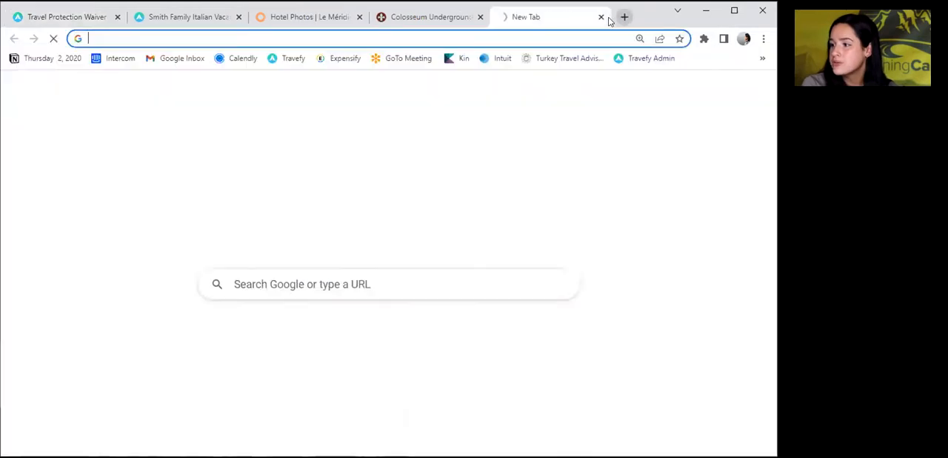
{"action": "type", "text": "https://travefy.com/discover/library/6kw8rak5at6atttruxggtlq7yp4yvzv235jq"}
{"action": "key", "text": "Return"}
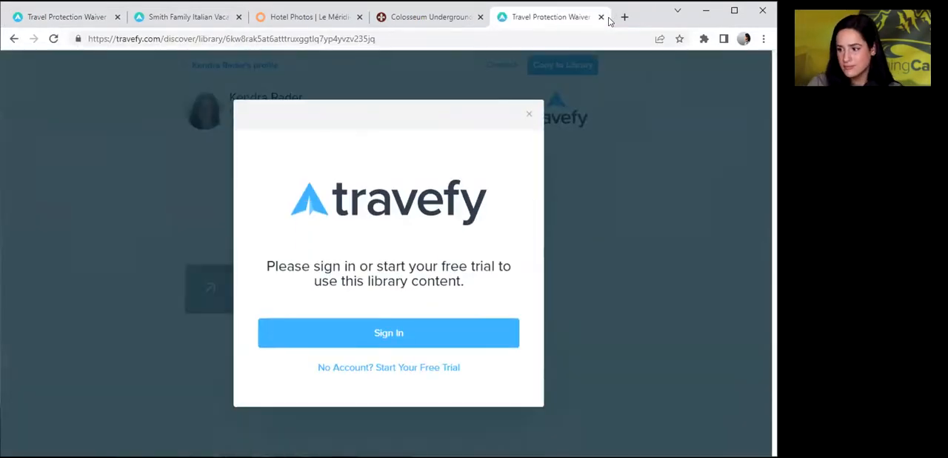
{"action": "left_click", "coordinate": [527, 116]}
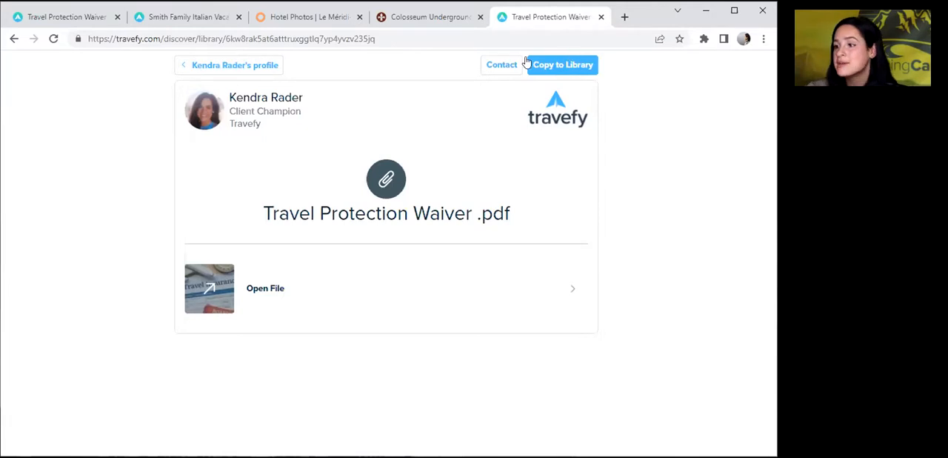
{"action": "left_click", "coordinate": [490, 68]}
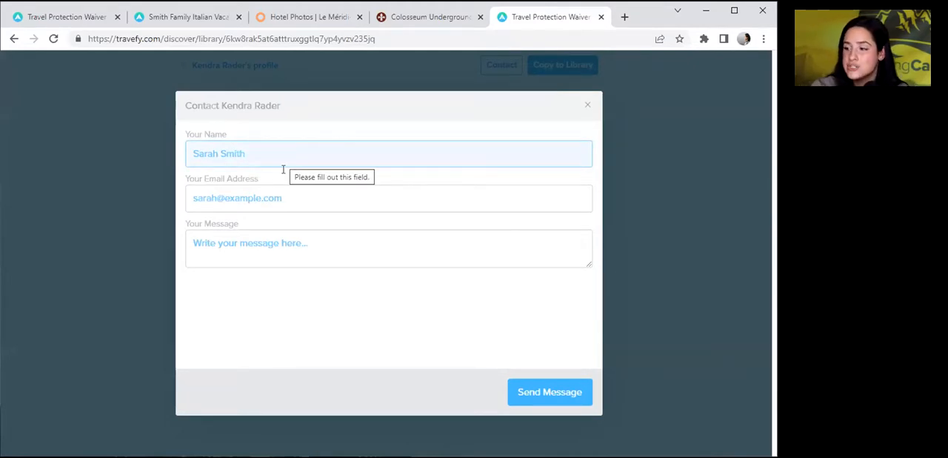
{"action": "left_click", "coordinate": [588, 108]}
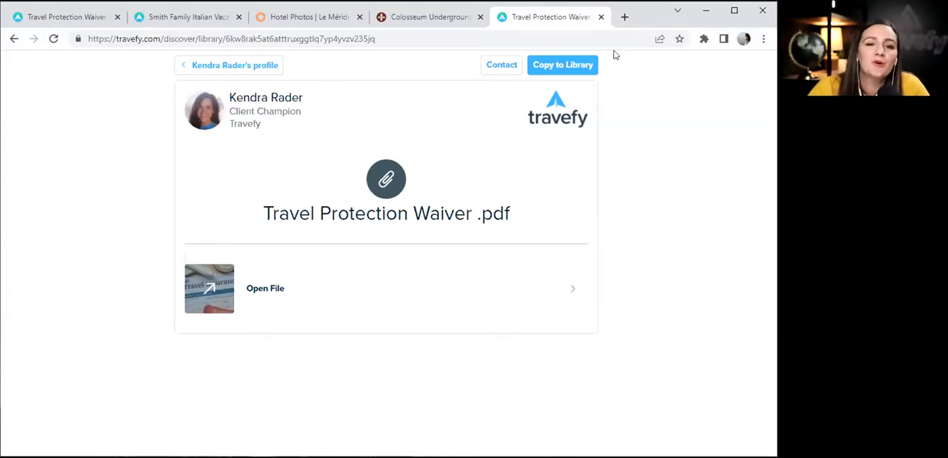
{"action": "left_click", "coordinate": [600, 18]}
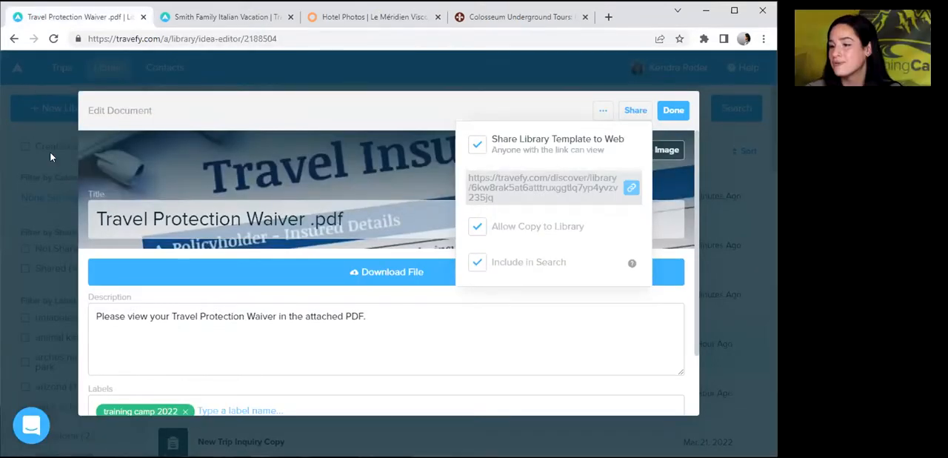
Finish editing the waiver item and reopen the Smith Family Italian Vacation trip from the trips list.
{"action": "left_click", "coordinate": [671, 110]}
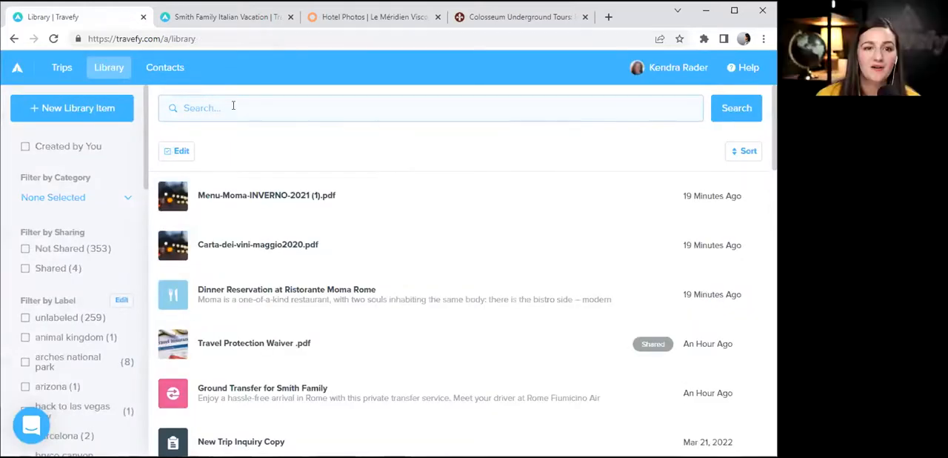
{"action": "left_click", "coordinate": [64, 68]}
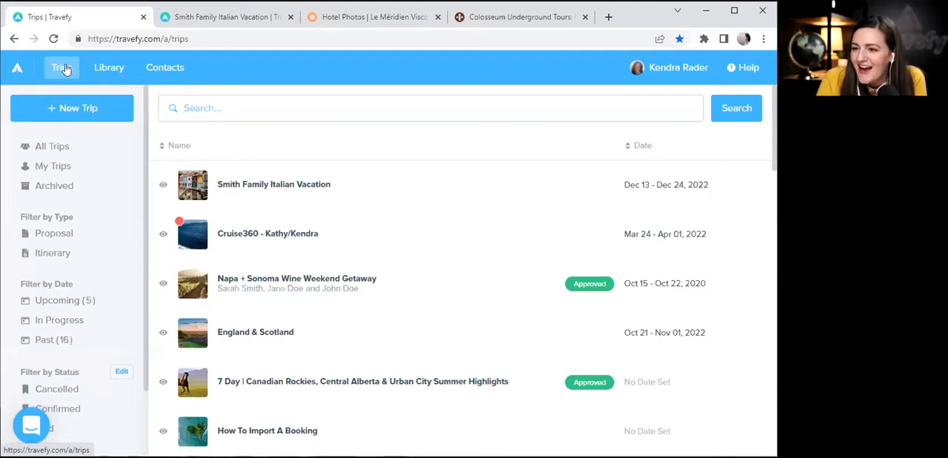
{"action": "left_click", "coordinate": [63, 68]}
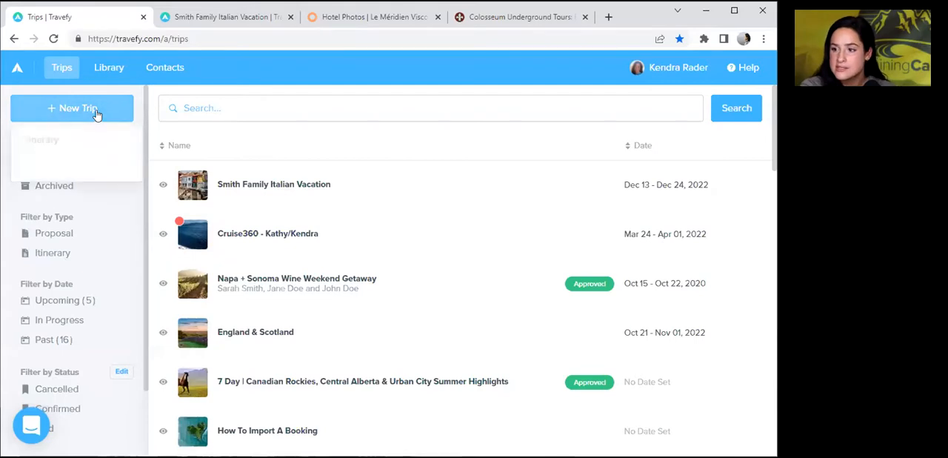
{"action": "left_click", "coordinate": [626, 122]}
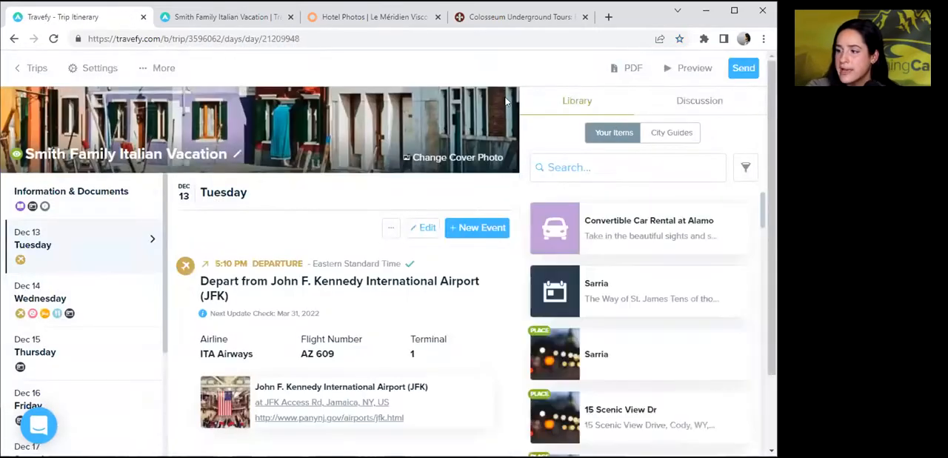
View the supplier sign-in for importing bookings from Classic Vacations FIT into Tuesday, Dec 13, and close the import dialog.
{"action": "left_click", "coordinate": [473, 227]}
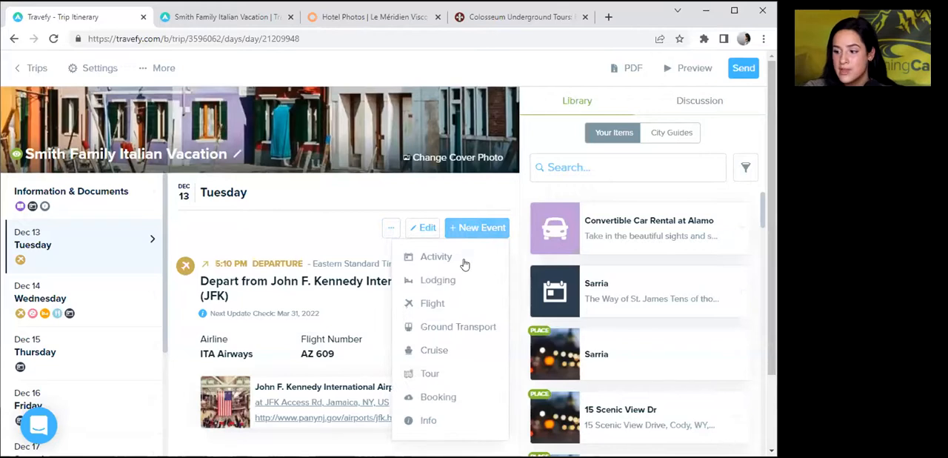
{"action": "left_click", "coordinate": [423, 398]}
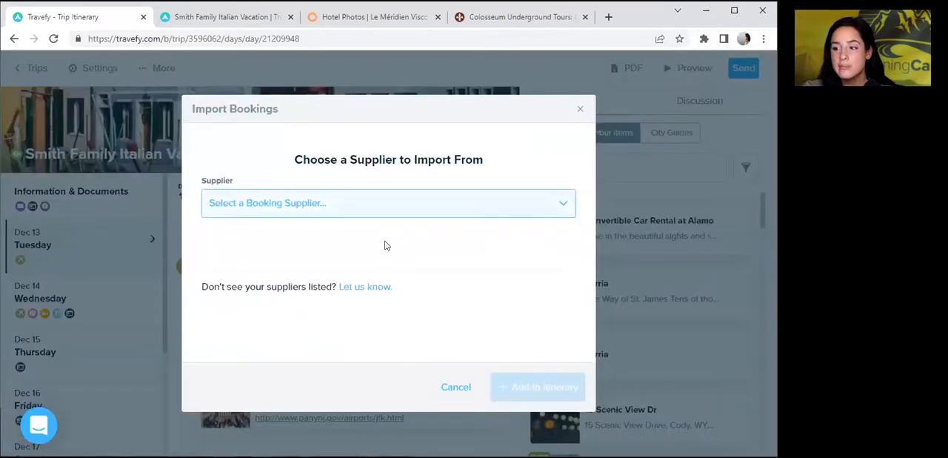
{"action": "left_click", "coordinate": [341, 210]}
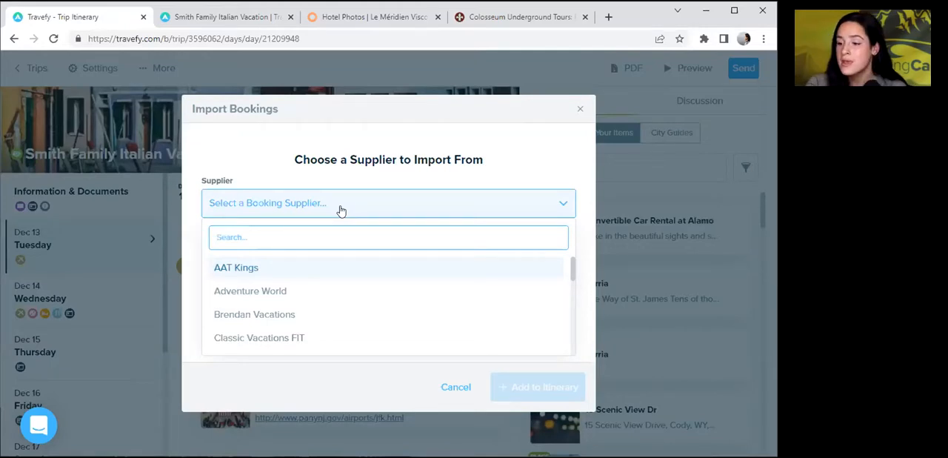
{"action": "key", "text": "Down"}
{"action": "key", "text": "Down"}
{"action": "key", "text": "Down"}
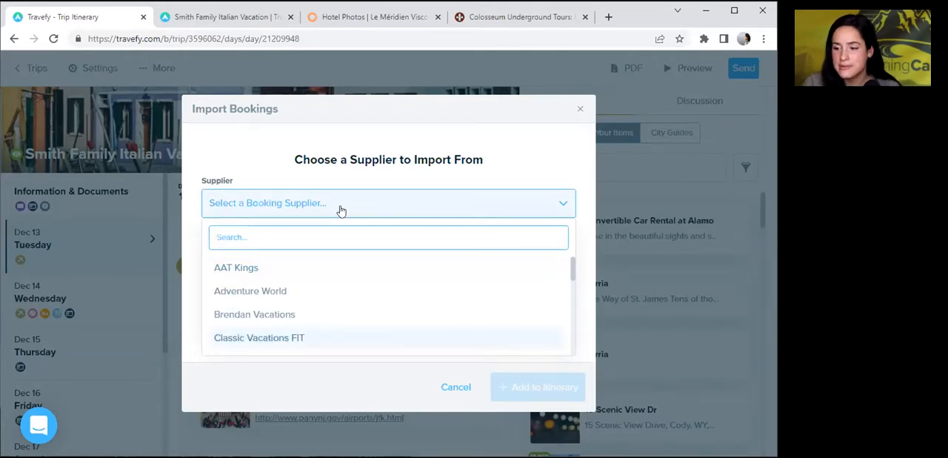
{"action": "key", "text": "Return"}
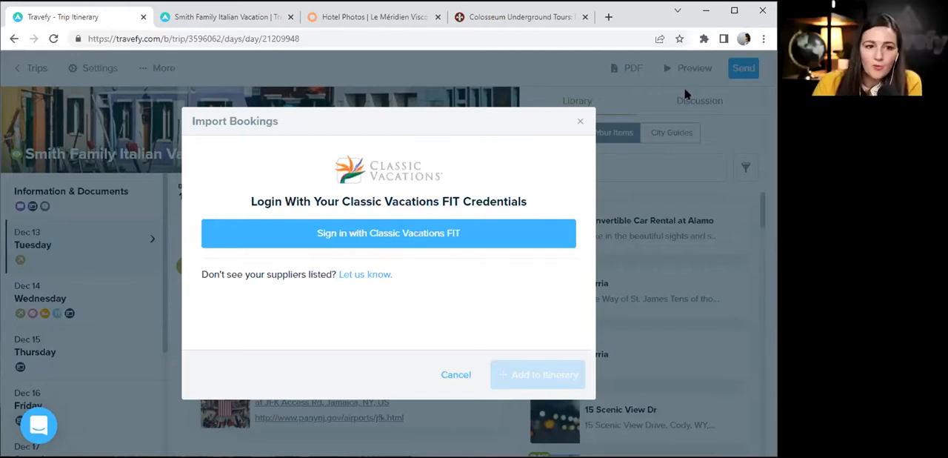
{"action": "left_click", "coordinate": [580, 120]}
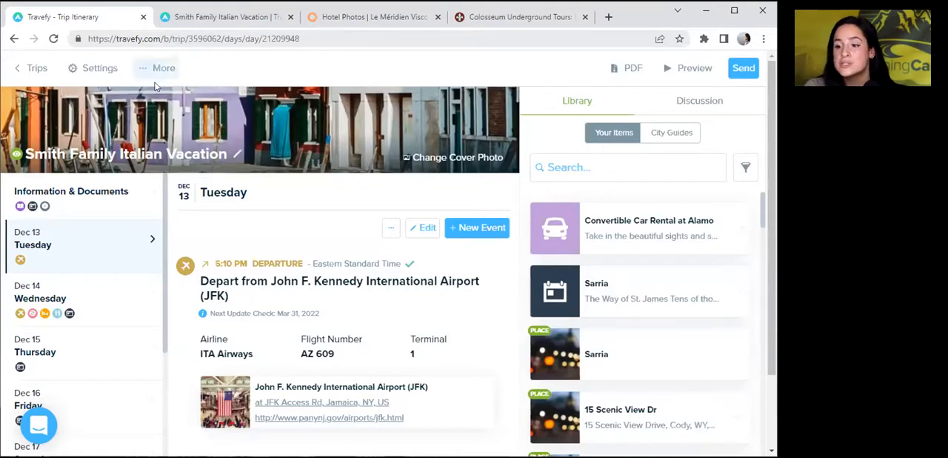
{"action": "right_click", "coordinate": [30, 75]}
{"action": "key", "text": "Escape"}
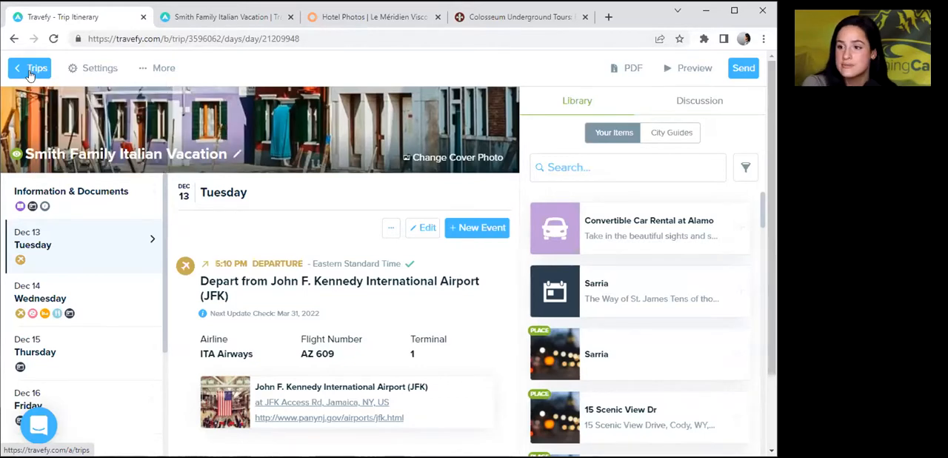
Leave the trip and create a new multi-event library item titled Top 5 of Rome.
{"action": "left_click", "coordinate": [29, 74]}
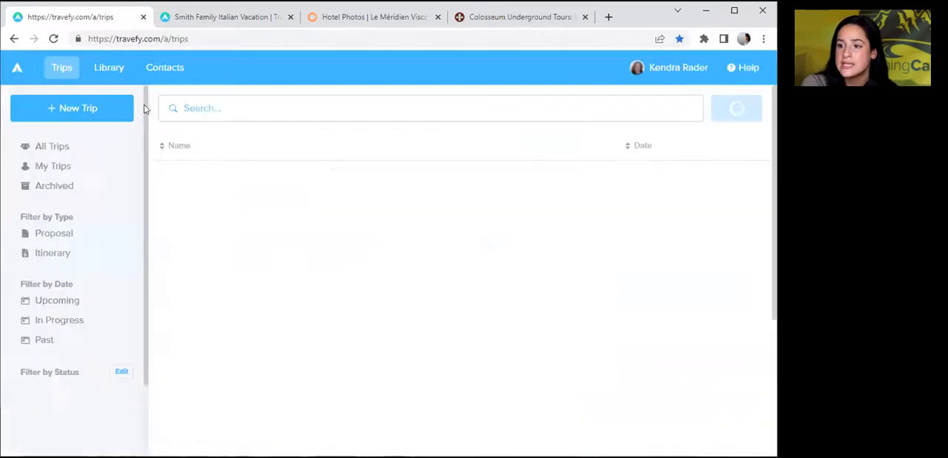
{"action": "left_click", "coordinate": [106, 64]}
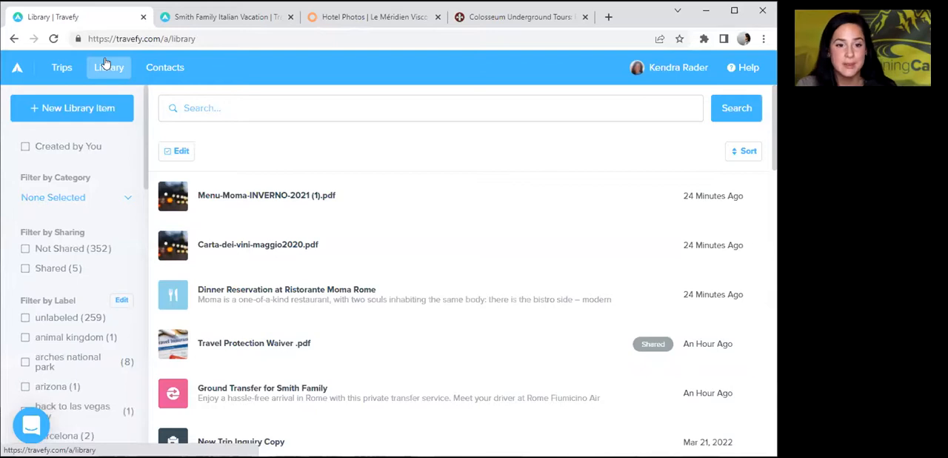
{"action": "left_click", "coordinate": [74, 107]}
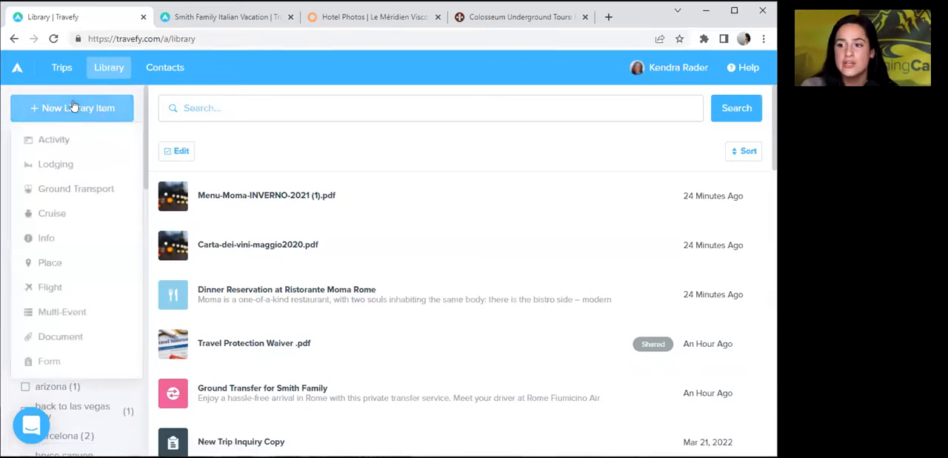
{"action": "left_click", "coordinate": [65, 312]}
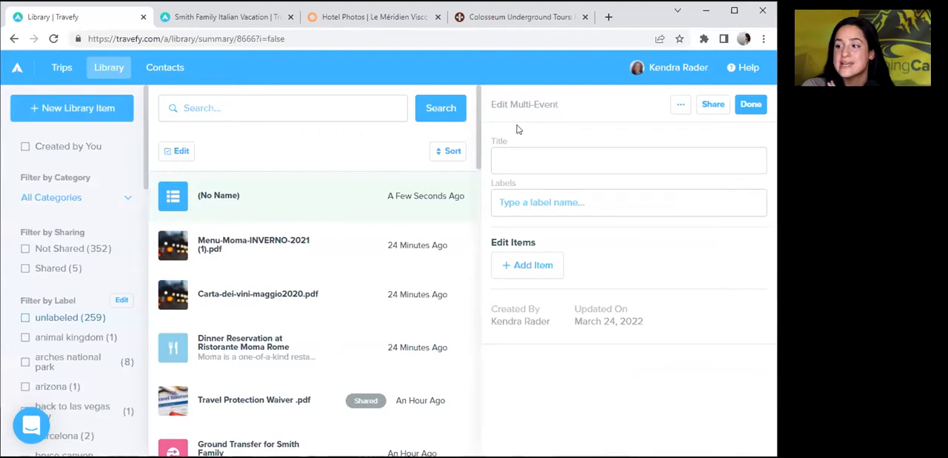
{"action": "type", "text": "Top %"}
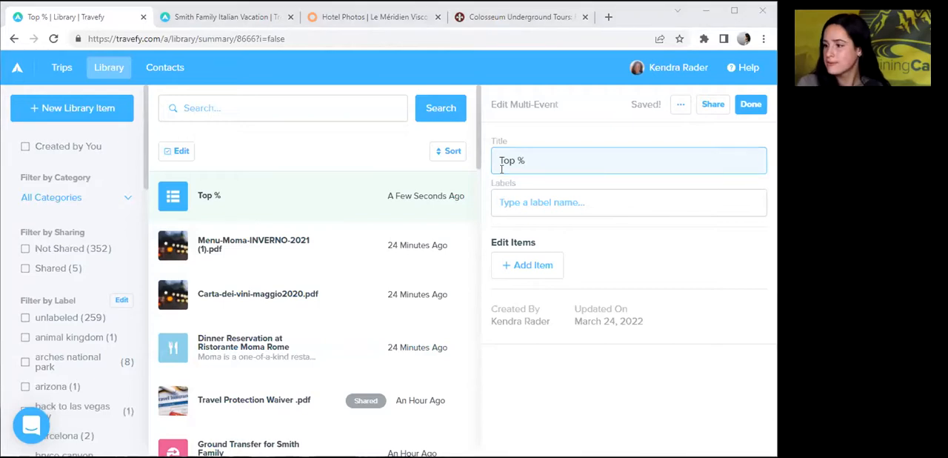
{"action": "key", "text": "BackSpace"}
{"action": "type", "text": "5 of Rome"}
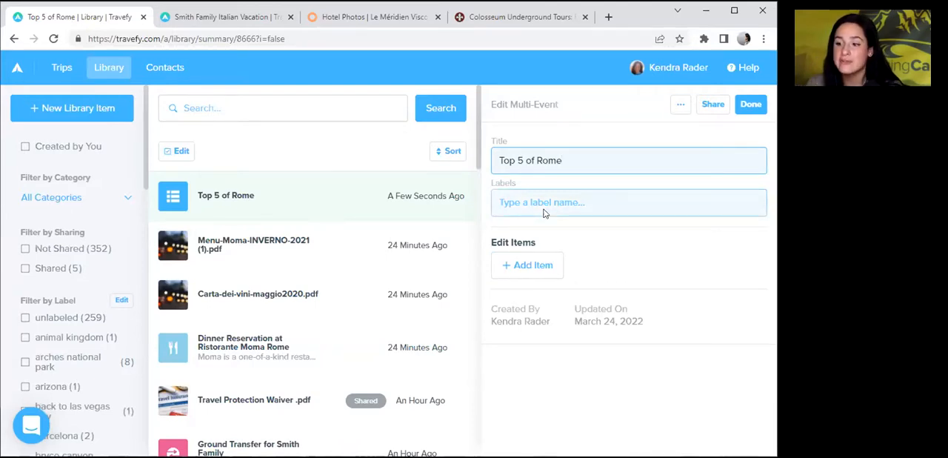
Add Sift Dessert Bar and Ritual Coffee Roasters from the library to the multi-event item.
{"action": "left_click", "coordinate": [533, 266]}
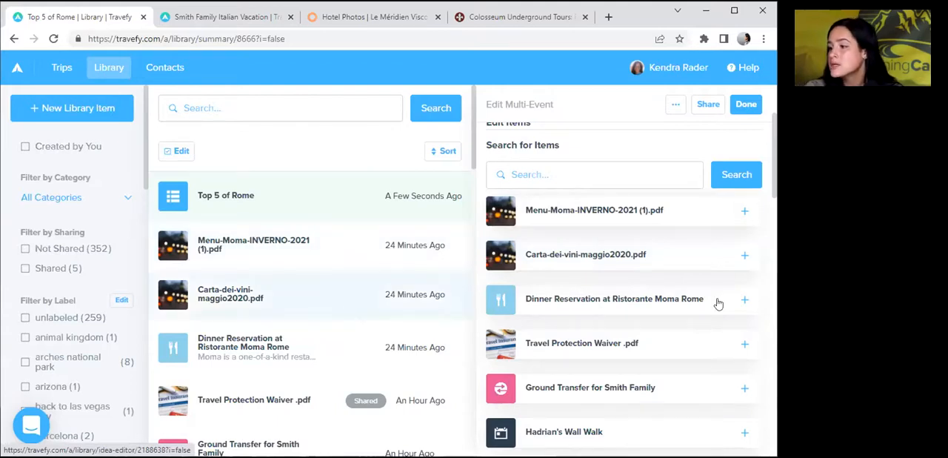
{"action": "left_click_drag", "start_coordinate": [773, 192], "coordinate": [773, 255]}
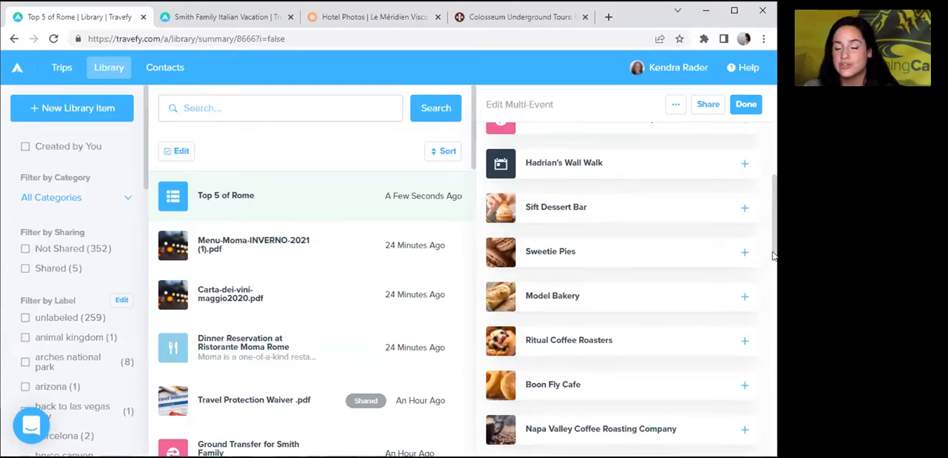
{"action": "left_click", "coordinate": [744, 209]}
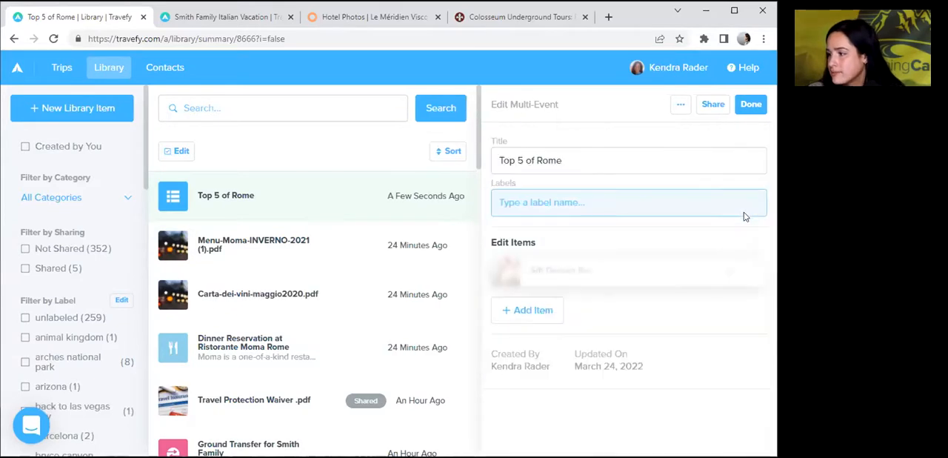
{"action": "left_click", "coordinate": [540, 311]}
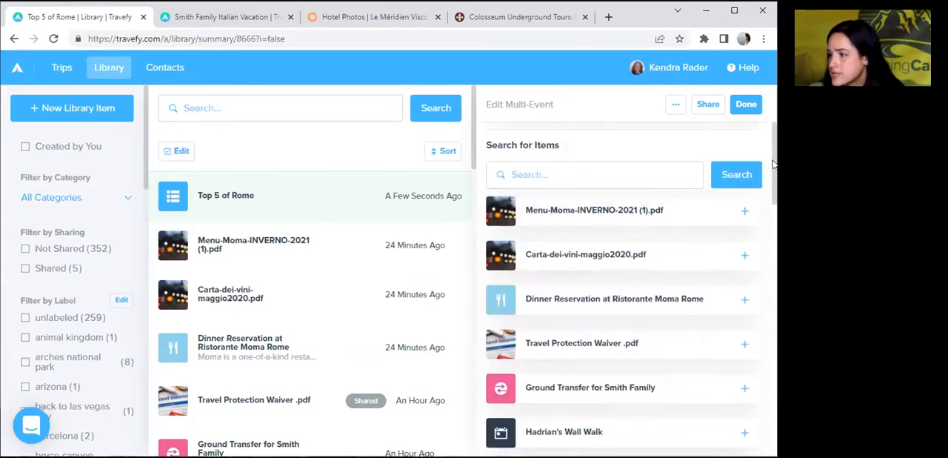
{"action": "left_click_drag", "start_coordinate": [775, 194], "coordinate": [773, 224]}
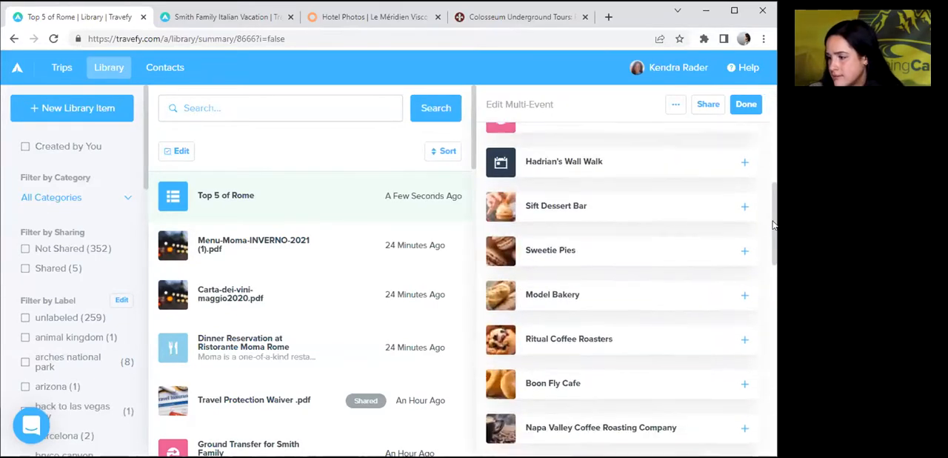
{"action": "left_click", "coordinate": [744, 331]}
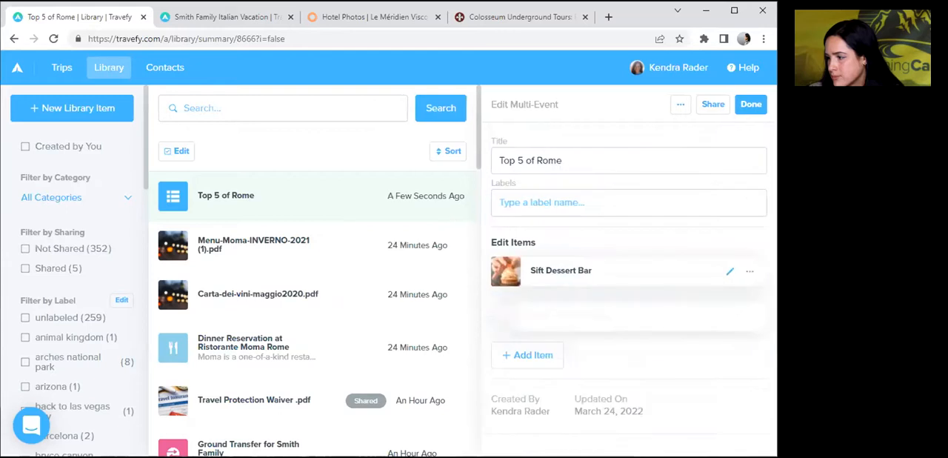
Add Boon Fly Cafe twice to the multi-event item below Ritual Coffee Roasters.
{"action": "left_click", "coordinate": [545, 357]}
{"action": "scroll", "coordinate": [773, 295], "scroll_direction": "down", "scroll_amount": 3}
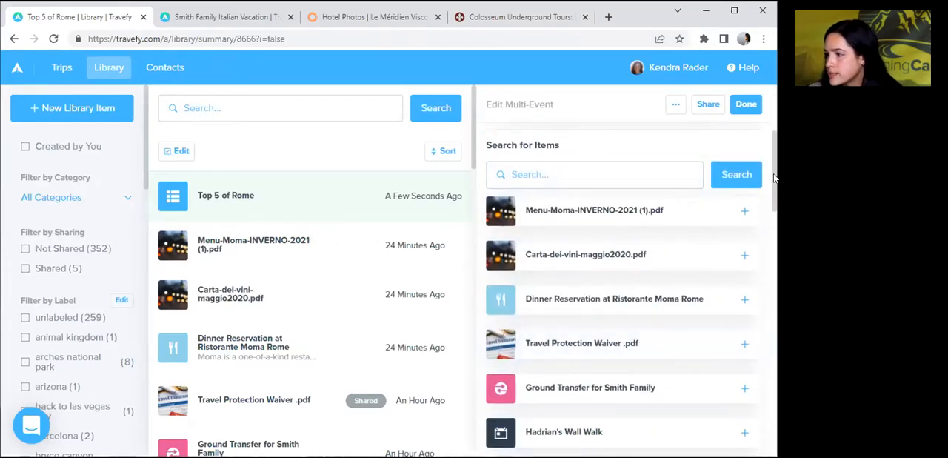
{"action": "scroll", "coordinate": [775, 177], "scroll_direction": "down", "scroll_amount": 5}
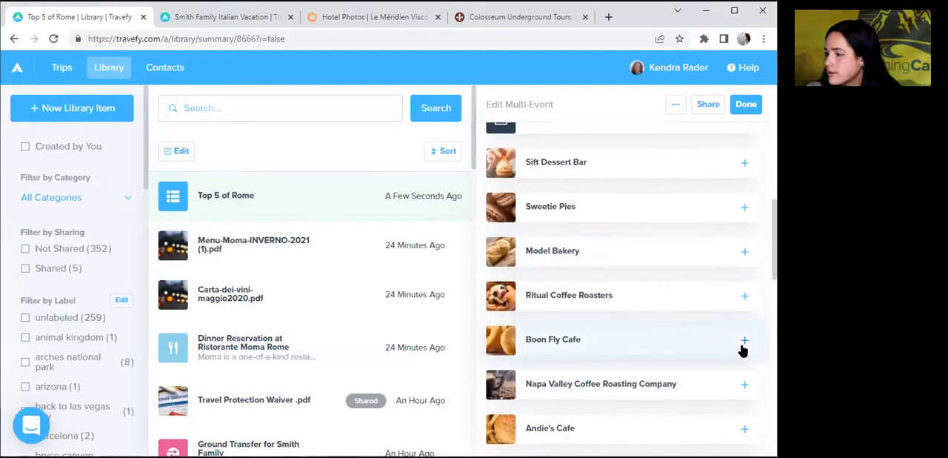
{"action": "left_click", "coordinate": [745, 340]}
{"action": "left_click", "coordinate": [529, 401]}
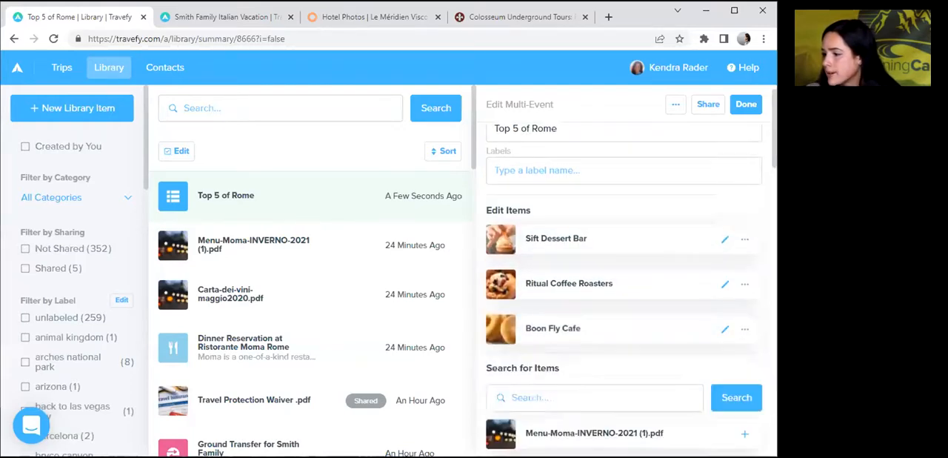
{"action": "scroll", "coordinate": [765, 264], "scroll_direction": "down", "scroll_amount": 3}
{"action": "scroll", "coordinate": [766, 265], "scroll_direction": "down", "scroll_amount": 5}
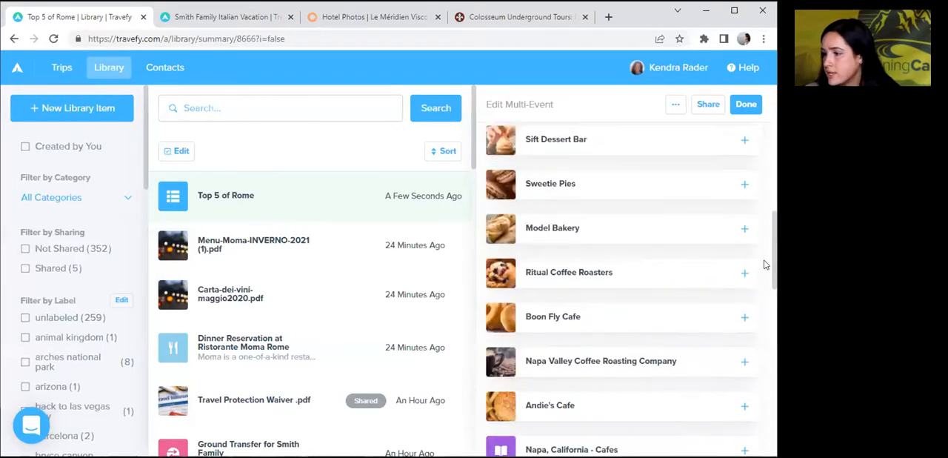
{"action": "scroll", "coordinate": [741, 271], "scroll_direction": "down", "scroll_amount": 1}
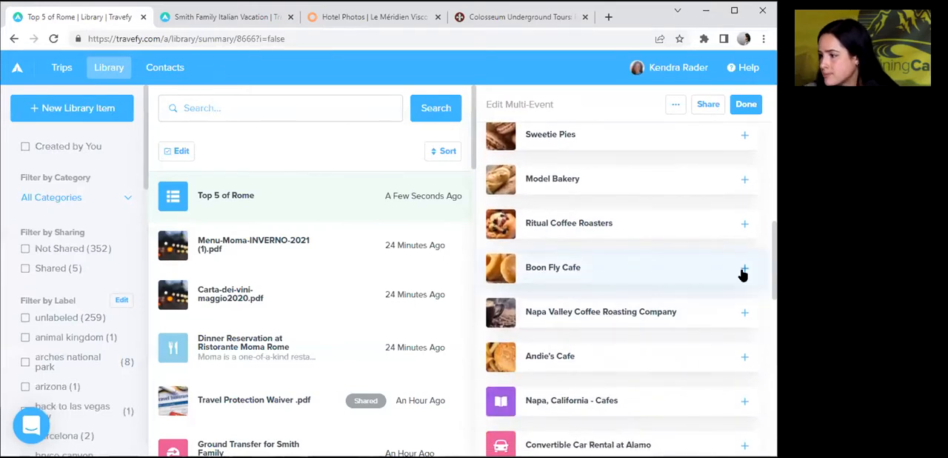
{"action": "left_click", "coordinate": [745, 269]}
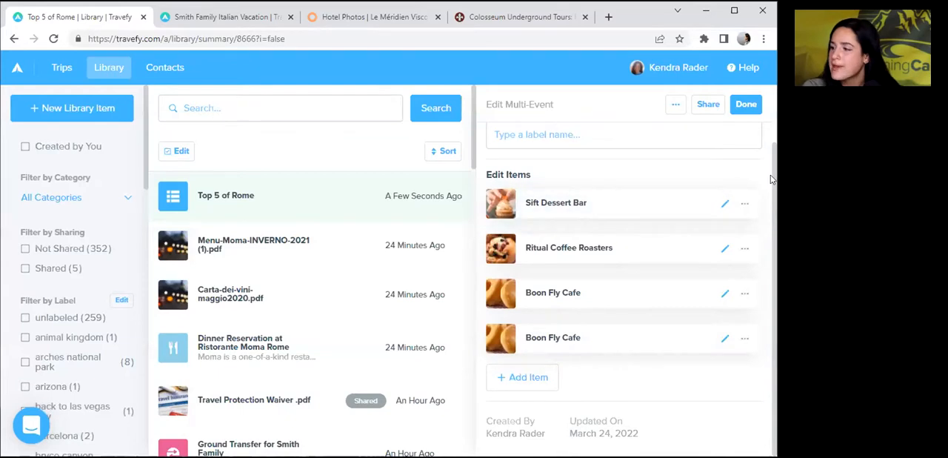
Retitle the multi-event item as Top 5 Bakery and finish editing it.
{"action": "scroll", "coordinate": [770, 174], "scroll_direction": "up", "scroll_amount": 2}
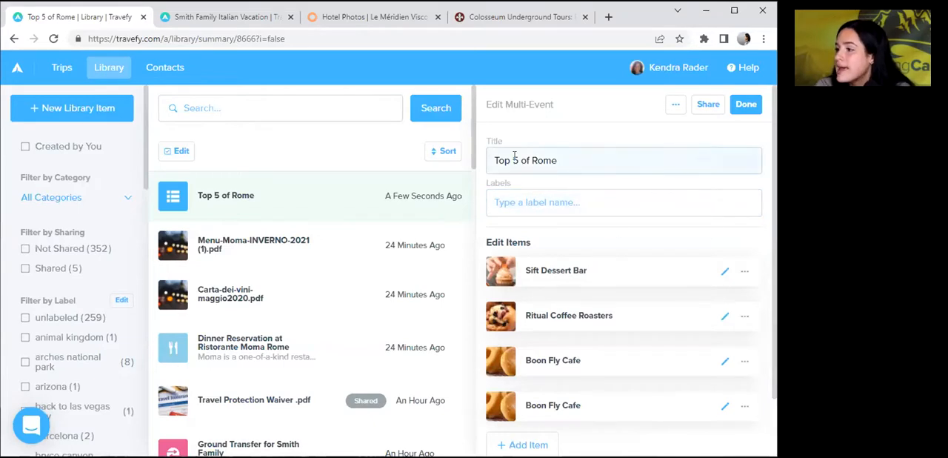
{"action": "left_click_drag", "start_coordinate": [519, 160], "coordinate": [571, 164]}
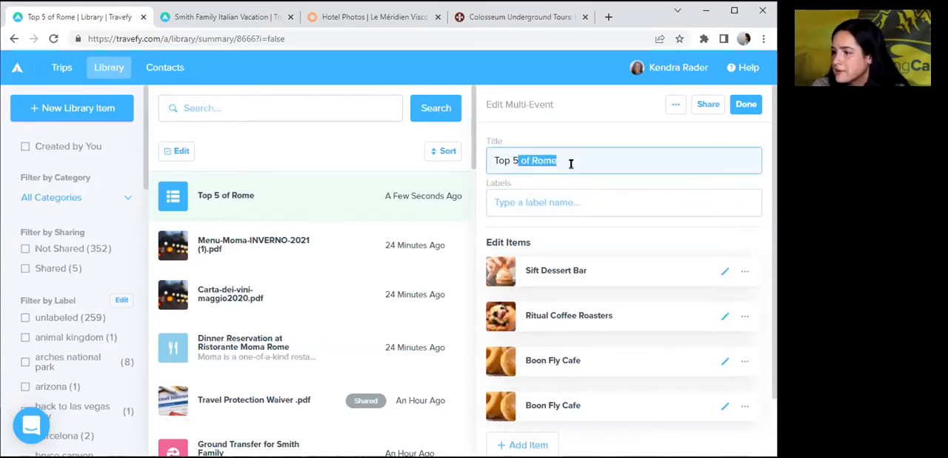
{"action": "type", "text": "Berke"}
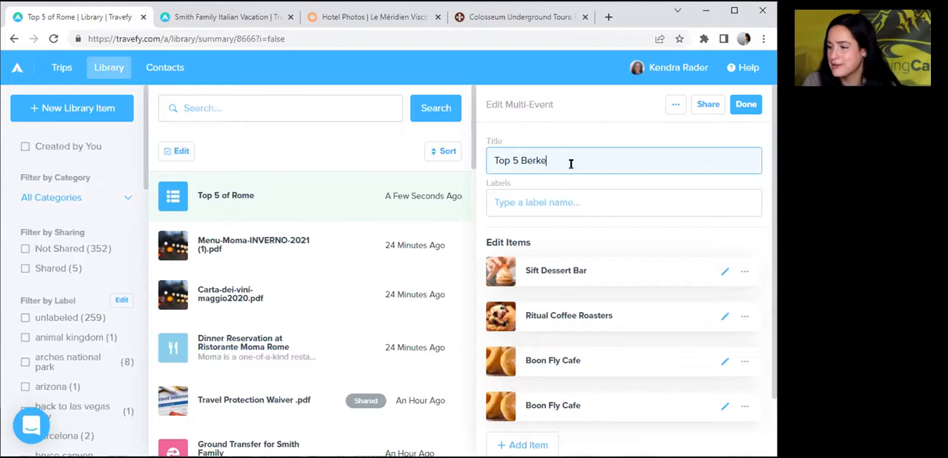
{"action": "key", "text": "BackSpace"}
{"action": "key", "text": "BackSpace"}
{"action": "key", "text": "BackSpace"}
{"action": "type", "text": "ak"}
{"action": "key", "text": "BackSpace"}
{"action": "type", "text": "kert"}
{"action": "key", "text": "BackSpace"}
{"action": "type", "text": "y"}
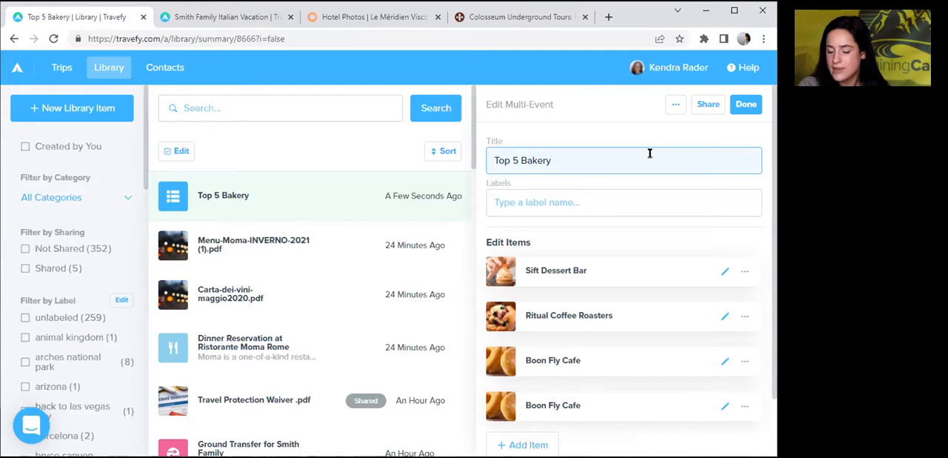
{"action": "scroll", "coordinate": [770, 192], "scroll_direction": "down", "scroll_amount": 2}
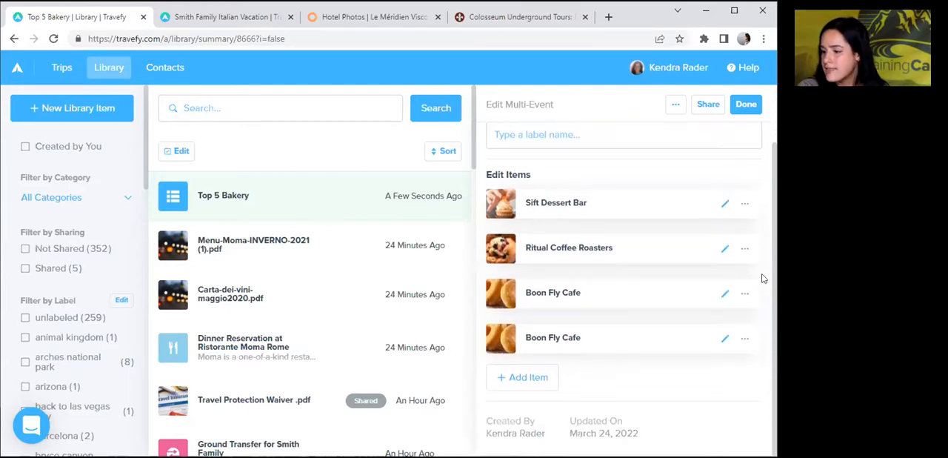
{"action": "left_click", "coordinate": [745, 104]}
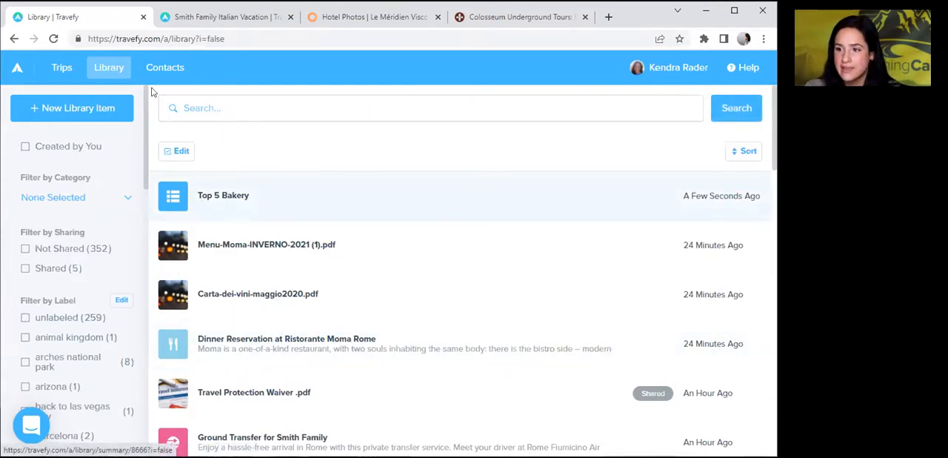
Reopen the Smith Family Italian Vacation trip and add a new day after Saturday, Dec 24.
{"action": "left_click", "coordinate": [63, 73]}
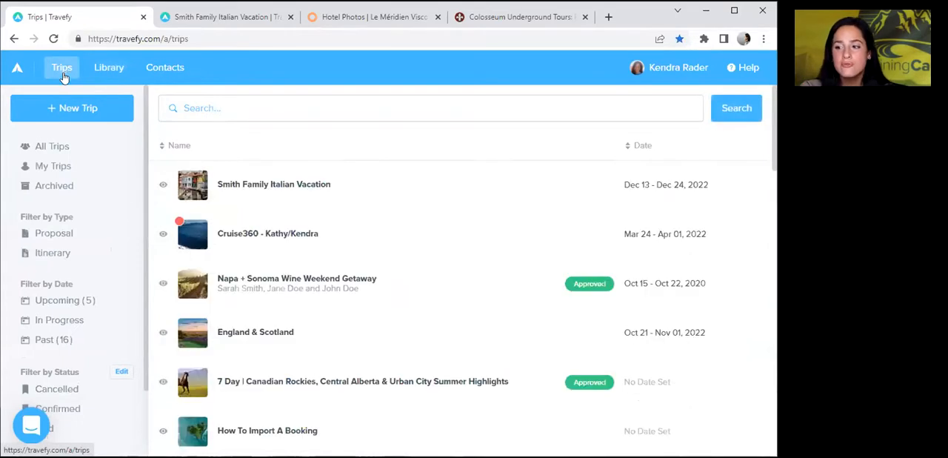
{"action": "double_click", "coordinate": [273, 206]}
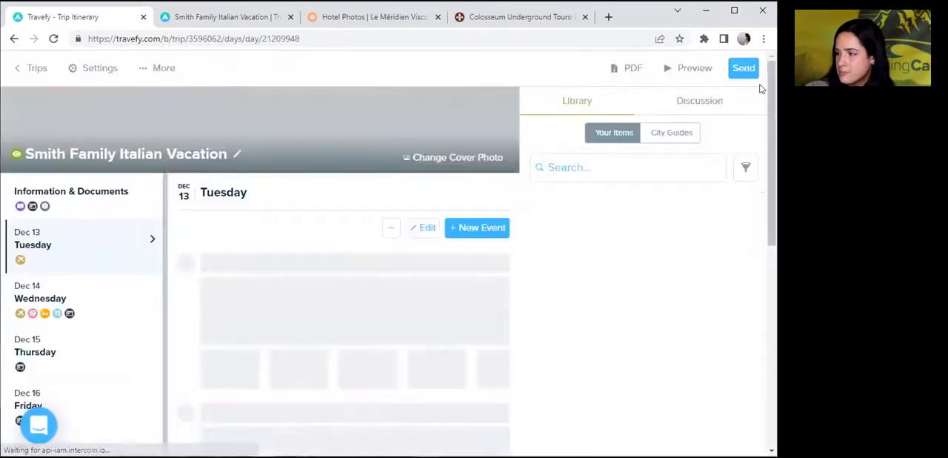
{"action": "scroll", "coordinate": [153, 315], "scroll_direction": "down", "scroll_amount": 3}
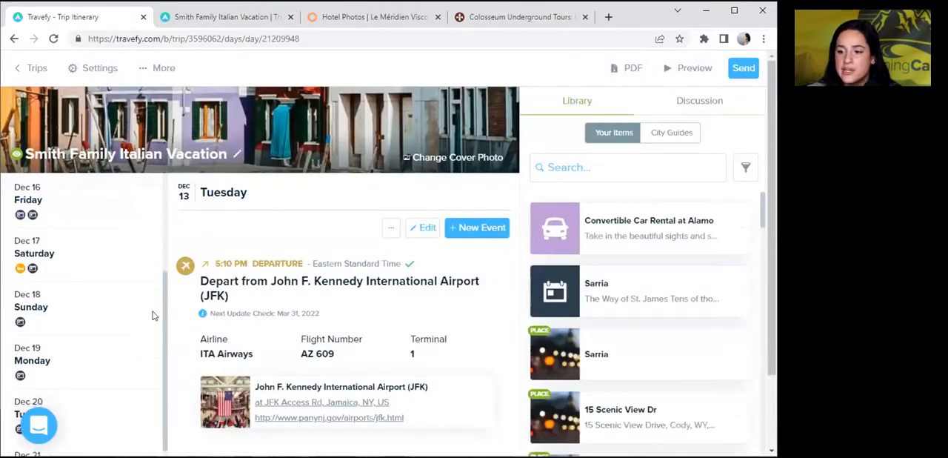
{"action": "scroll", "coordinate": [151, 348], "scroll_direction": "down", "scroll_amount": 2}
{"action": "scroll", "coordinate": [153, 356], "scroll_direction": "down", "scroll_amount": 2}
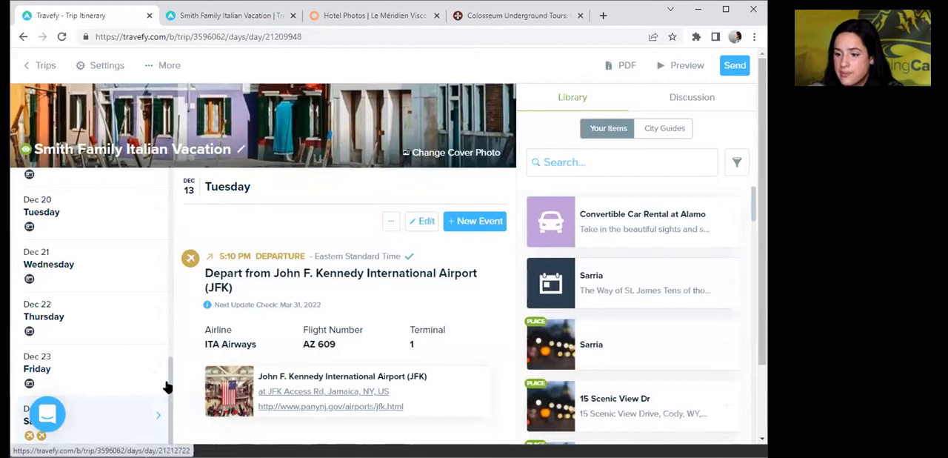
{"action": "left_click", "coordinate": [165, 386]}
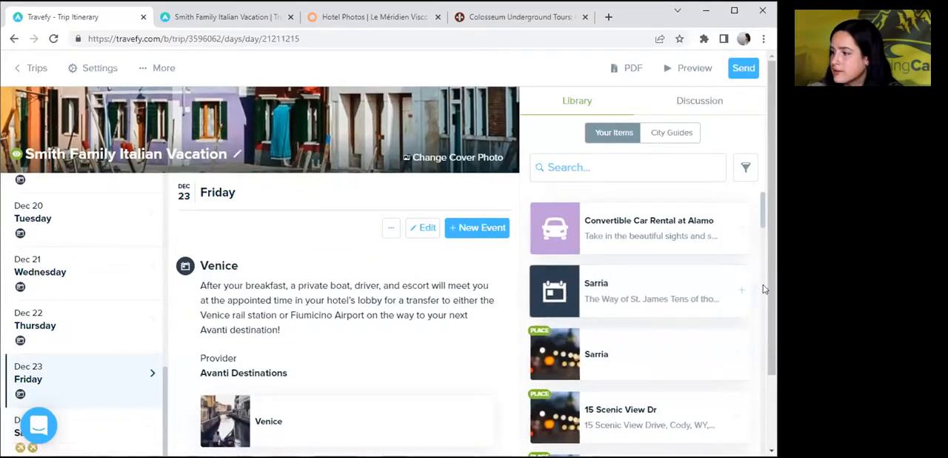
{"action": "scroll", "coordinate": [752, 341], "scroll_direction": "down", "scroll_amount": 1}
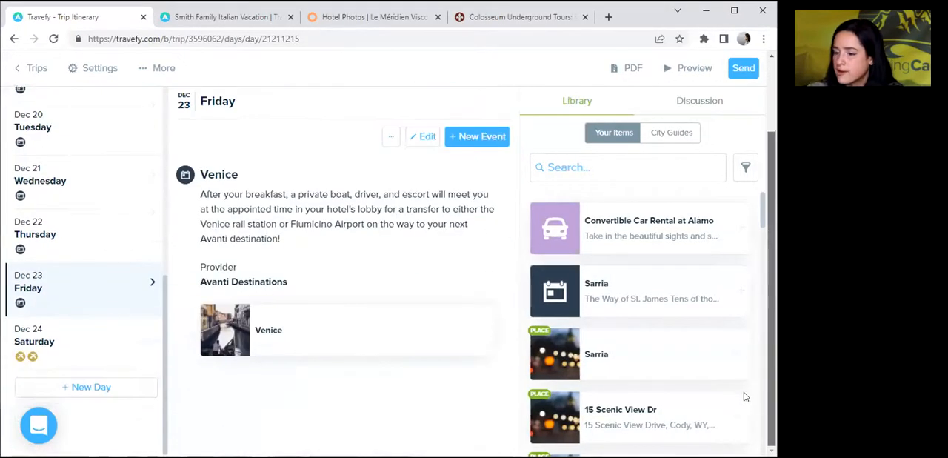
{"action": "left_click", "coordinate": [93, 393]}
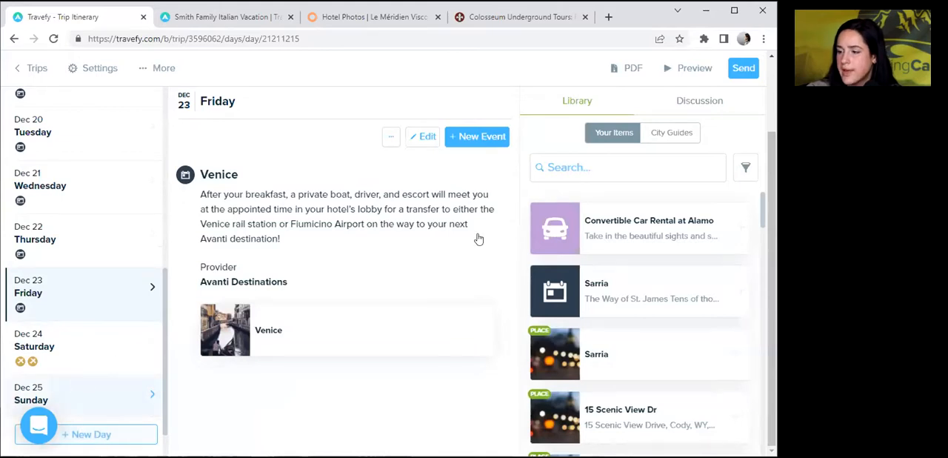
Find the Top 5 Bakery library item, insert it into Sunday, Dec 25, and look over its events.
{"action": "left_click", "coordinate": [576, 164]}
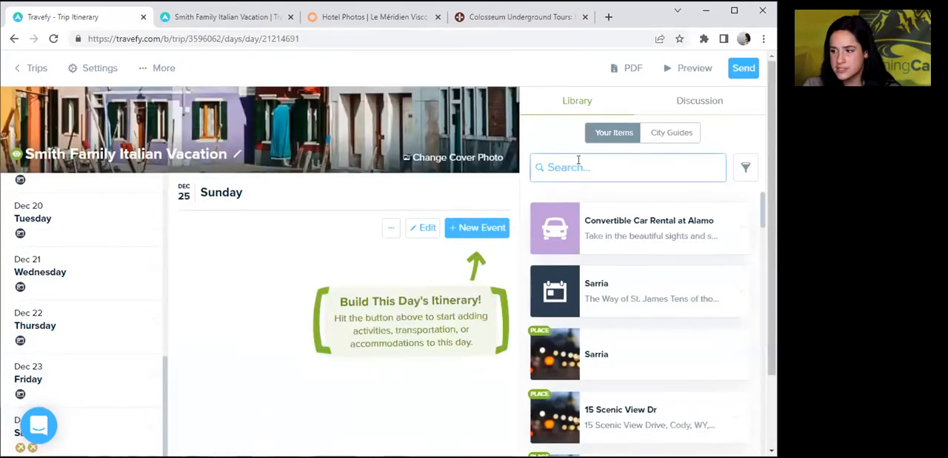
{"action": "type", "text": "top5"}
{"action": "key", "text": "BackSpace"}
{"action": "type", "text": "5"}
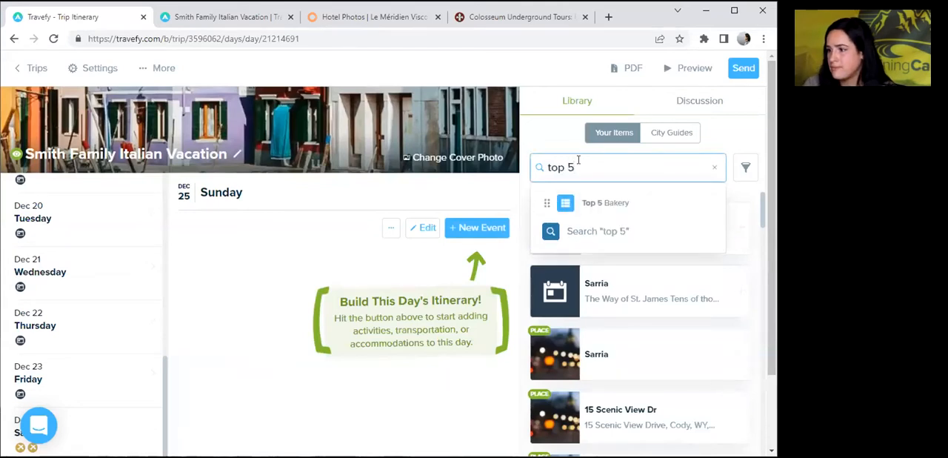
{"action": "key", "text": "Return"}
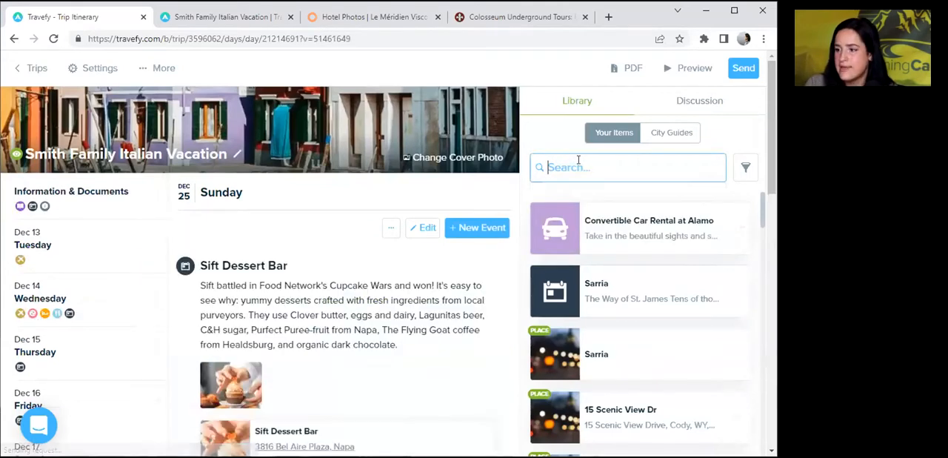
{"action": "left_click_drag", "start_coordinate": [766, 159], "coordinate": [703, 372]}
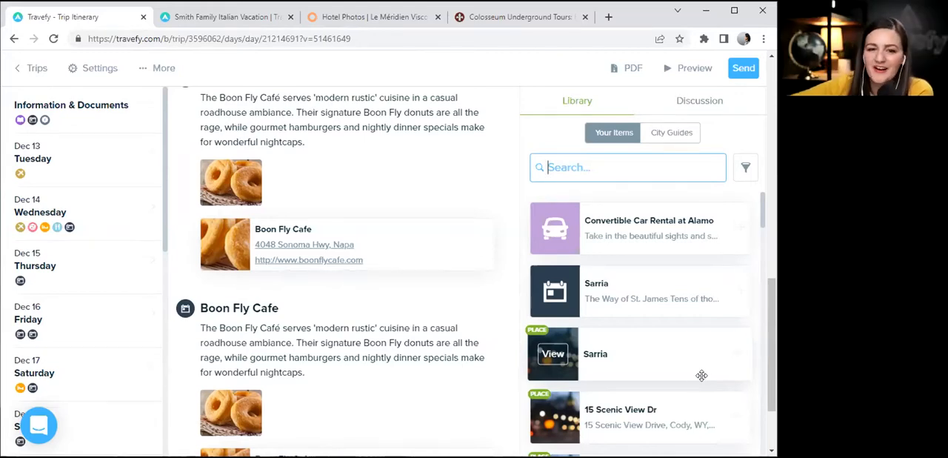
Add a blank activity event to Sunday, Dec 25 and finish editing it without entering any details.
{"action": "left_click_drag", "start_coordinate": [773, 314], "coordinate": [733, 18]}
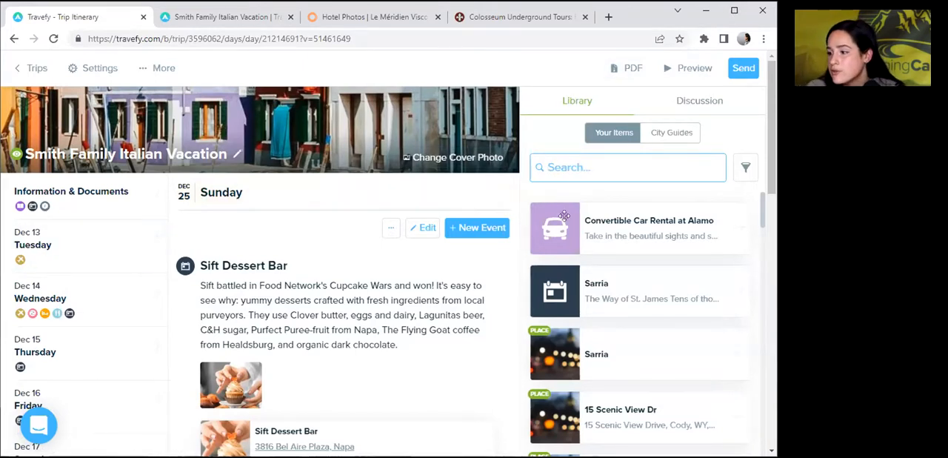
{"action": "left_click", "coordinate": [481, 227]}
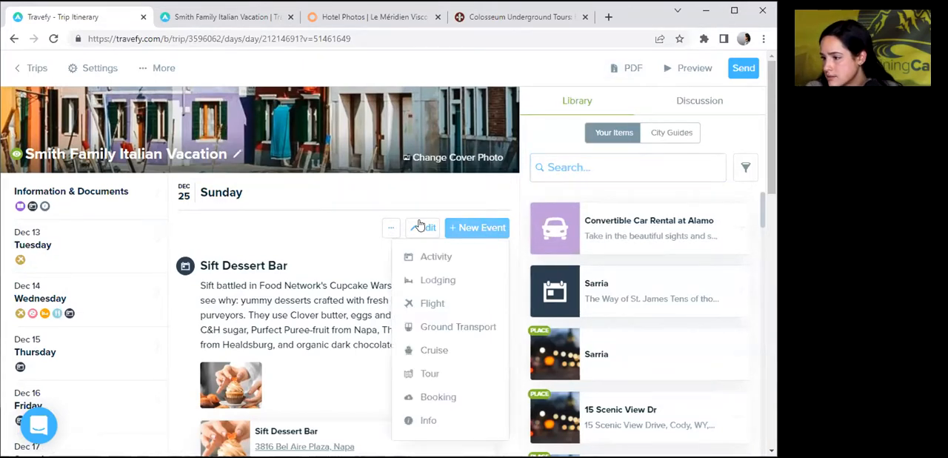
{"action": "left_click", "coordinate": [437, 257]}
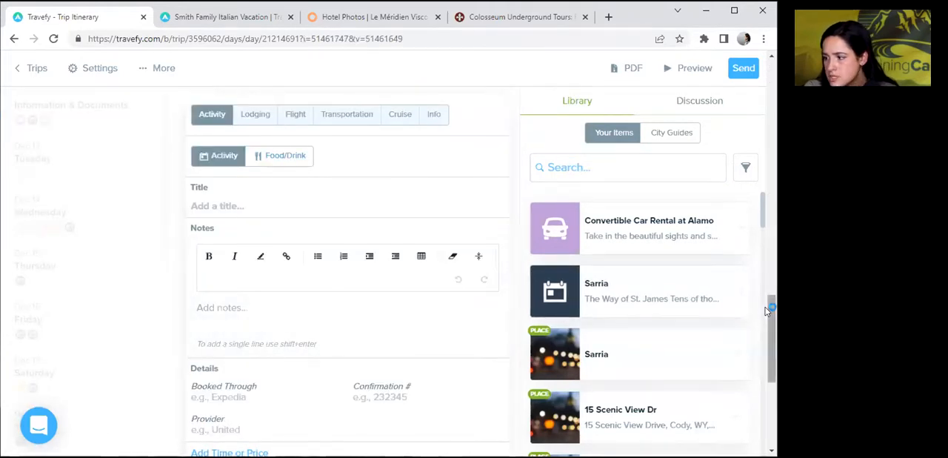
{"action": "left_click_drag", "start_coordinate": [767, 309], "coordinate": [771, 380]}
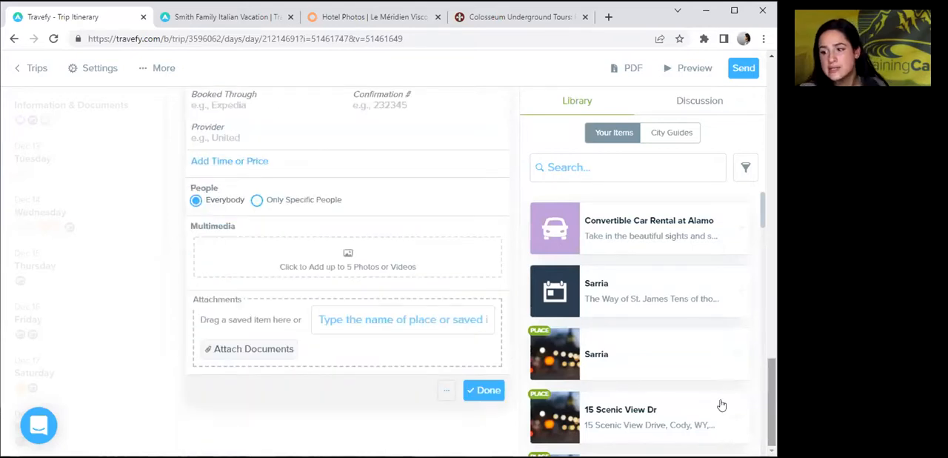
{"action": "left_click", "coordinate": [471, 392]}
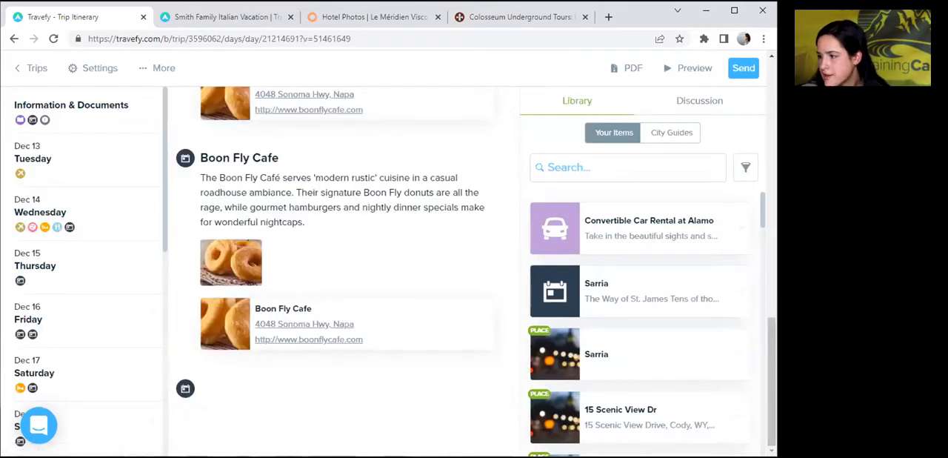
Add a new info event to Sunday, Dec 25 and set its type to City Guide.
{"action": "left_click_drag", "start_coordinate": [772, 356], "coordinate": [751, 49]}
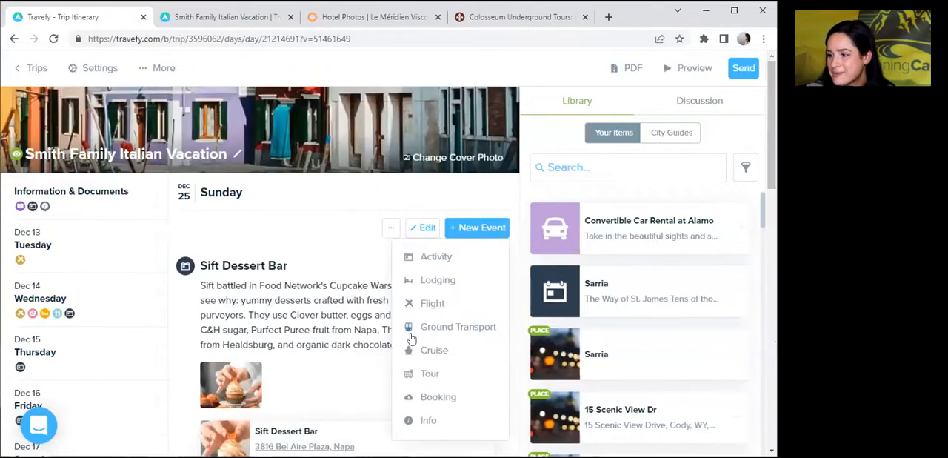
{"action": "left_click", "coordinate": [412, 421]}
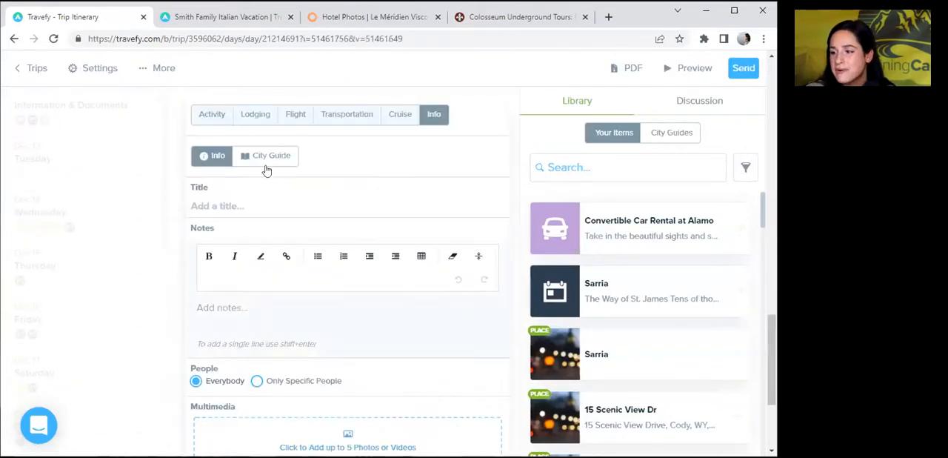
{"action": "left_click", "coordinate": [267, 165]}
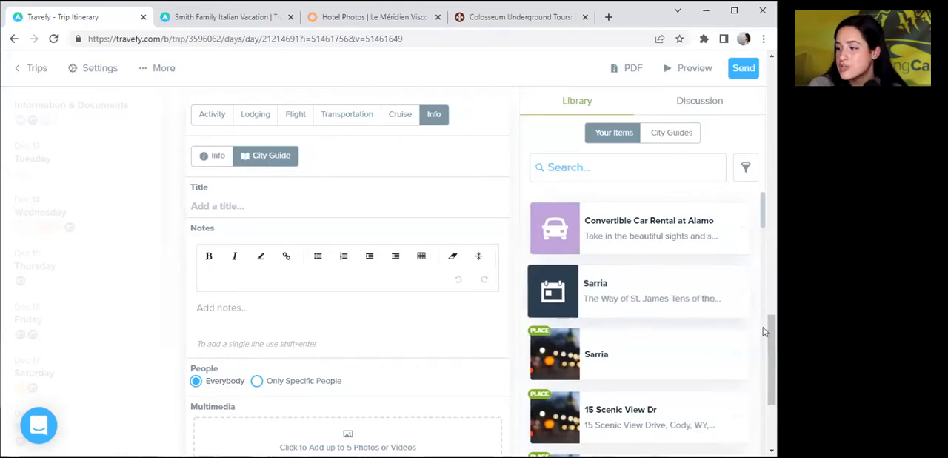
Find the saved Angels Landing Trail place and attach it to the city guide event.
{"action": "left_click_drag", "start_coordinate": [772, 340], "coordinate": [763, 380]}
{"action": "left_click", "coordinate": [364, 318]}
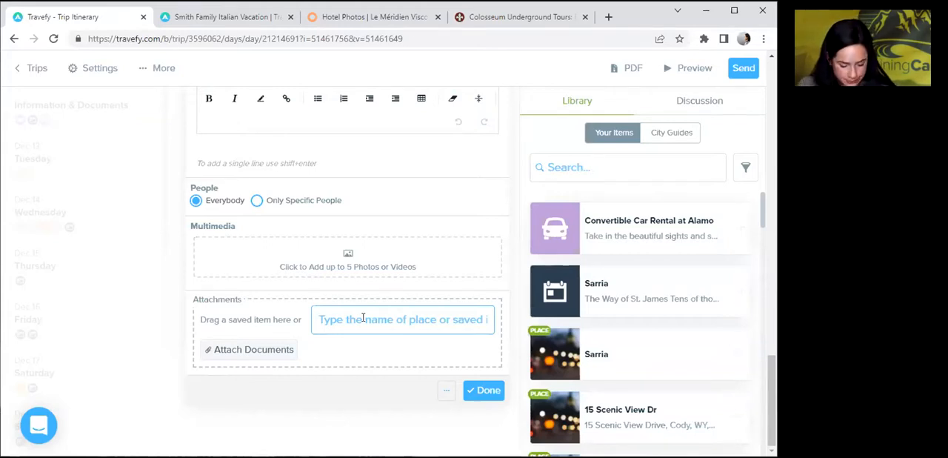
{"action": "type", "text": "sorr"}
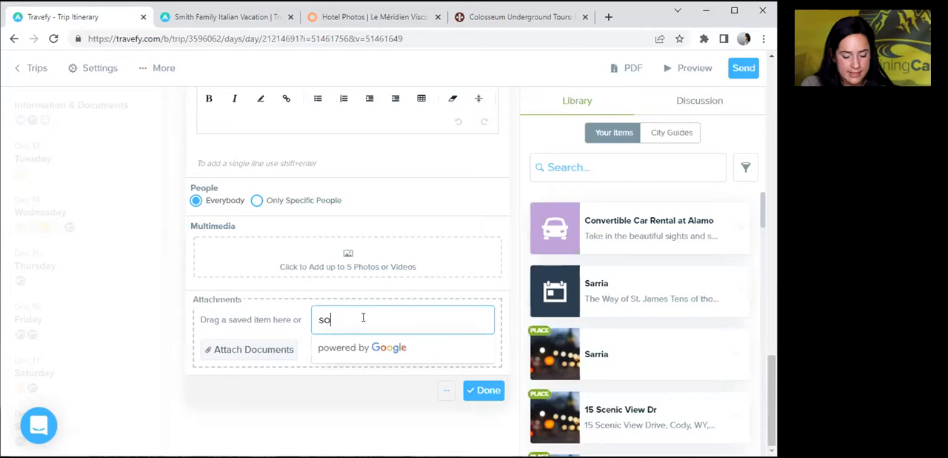
{"action": "key", "text": "BackSpace"}
{"action": "key", "text": "BackSpace"}
{"action": "key", "text": "BackSpace"}
{"action": "key", "text": "BackSpace"}
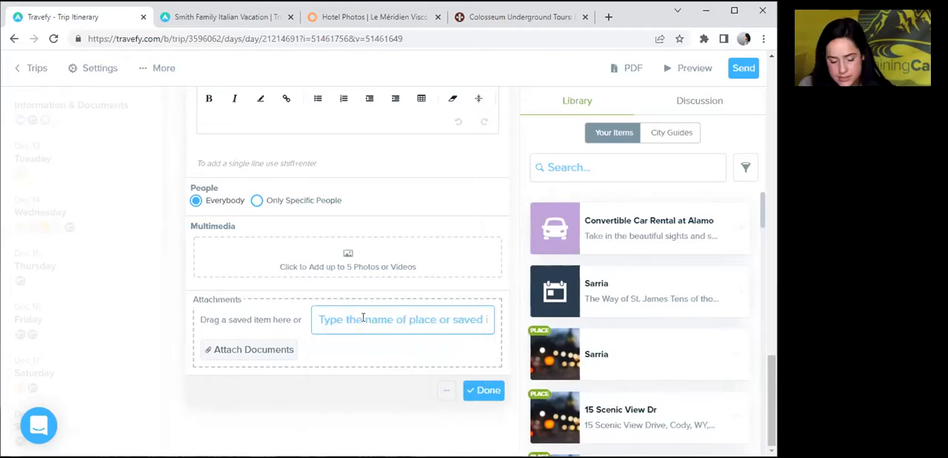
{"action": "type", "text": "angels lan"}
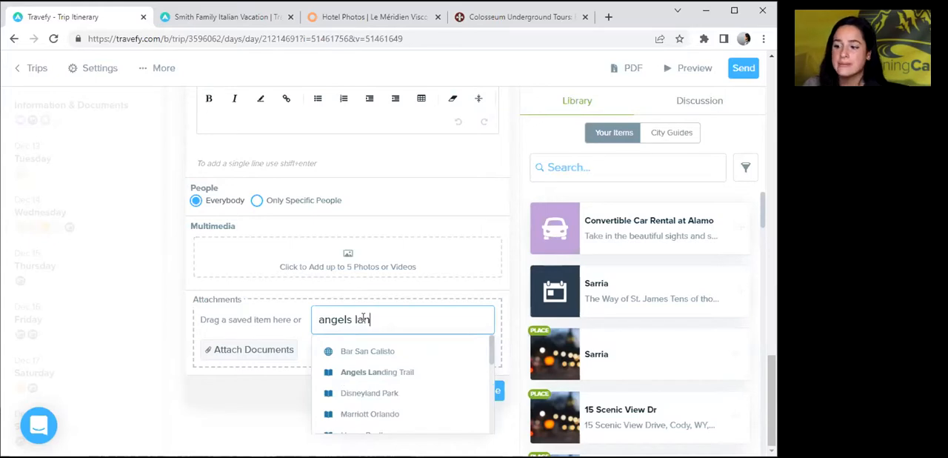
{"action": "key", "text": "Down"}
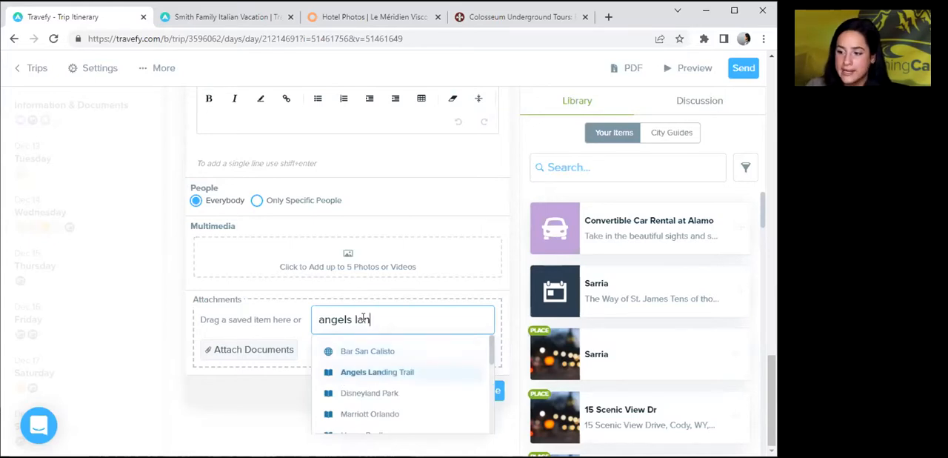
{"action": "key", "text": "Return"}
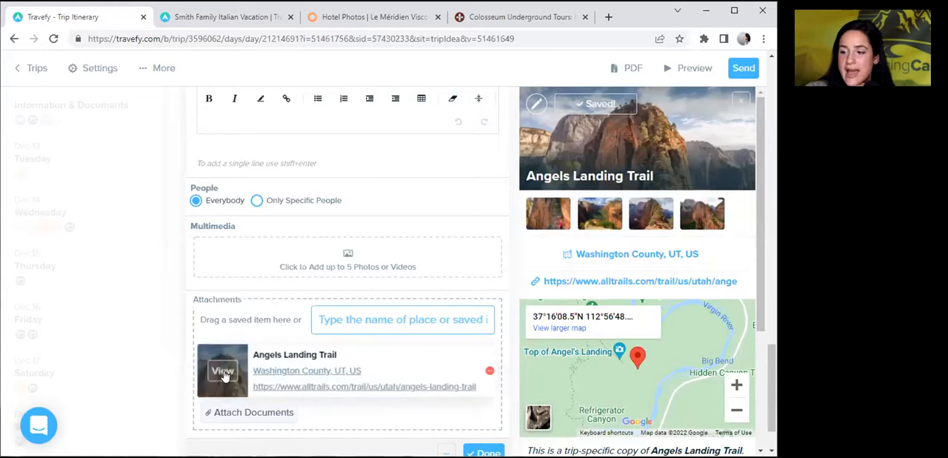
Attach Aztec Butte Trail to the city guide event and close the place's details.
{"action": "left_click", "coordinate": [369, 321]}
{"action": "type", "text": "trail"}
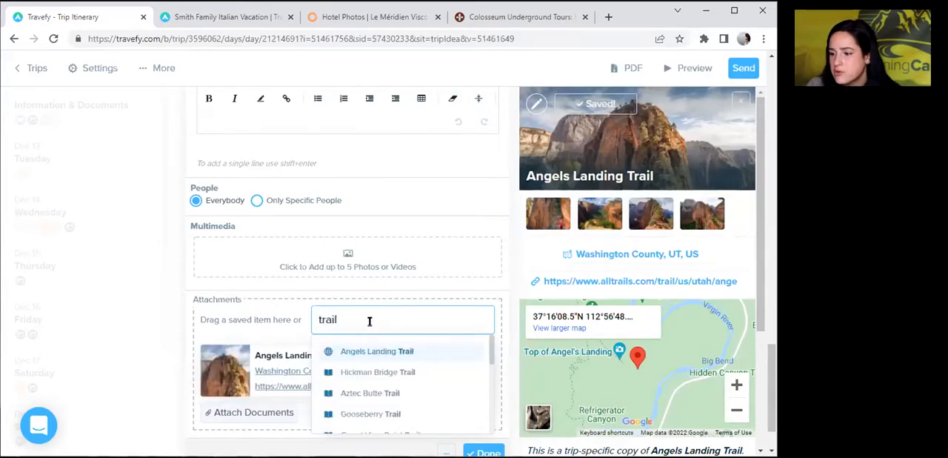
{"action": "left_click", "coordinate": [365, 392]}
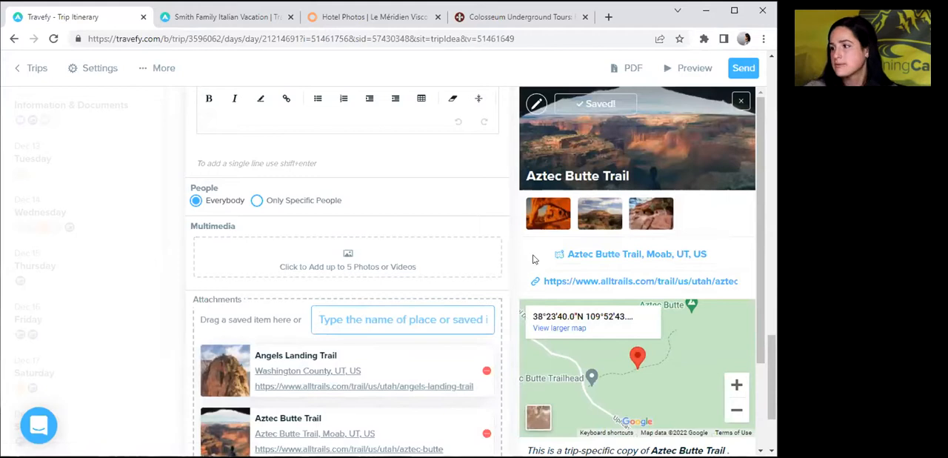
{"action": "left_click", "coordinate": [741, 100]}
Attach Hickman Bridge Trail to the city guide event, close the place's details and finish editing the event.
{"action": "left_click", "coordinate": [366, 321]}
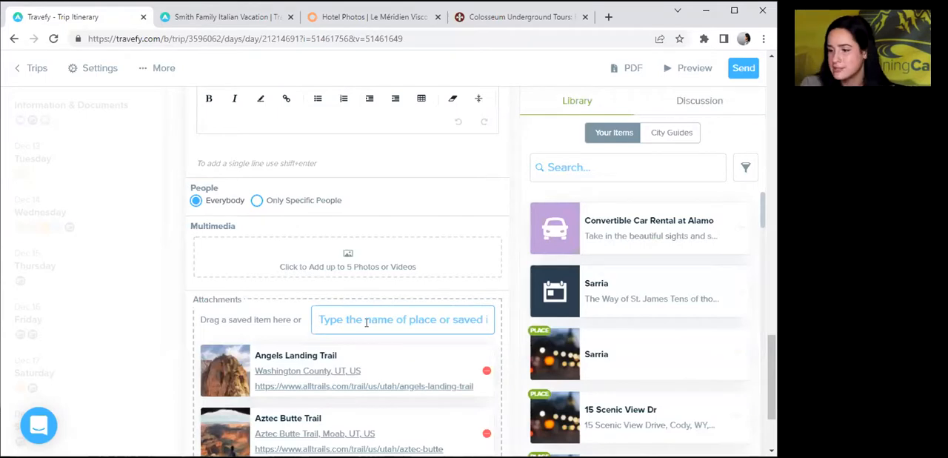
{"action": "type", "text": "trail"}
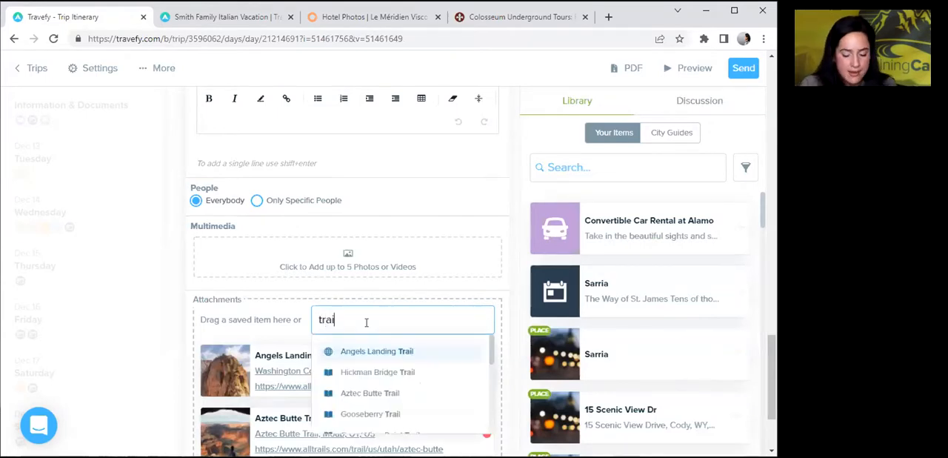
{"action": "key", "text": "Down"}
{"action": "key", "text": "Down"}
{"action": "key", "text": "Down"}
{"action": "key", "text": "Up"}
{"action": "key", "text": "Up"}
{"action": "key", "text": "Down"}
{"action": "key", "text": "Down"}
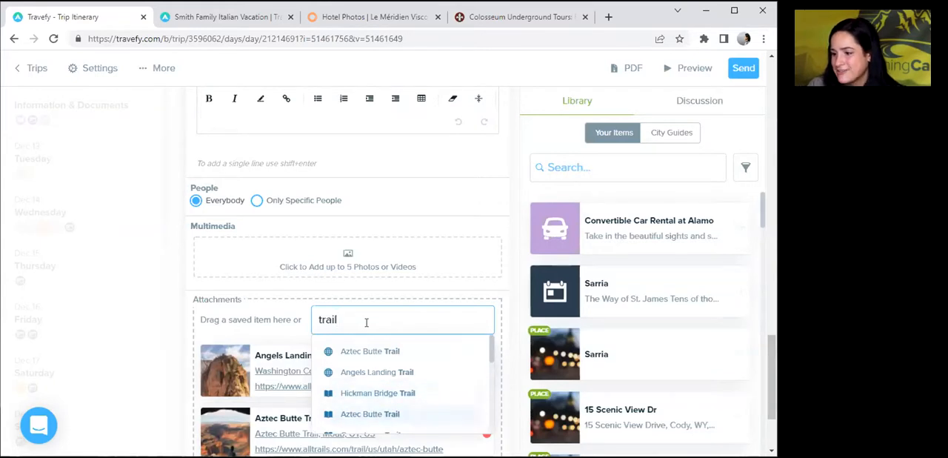
{"action": "key", "text": "Up"}
{"action": "key", "text": "Return"}
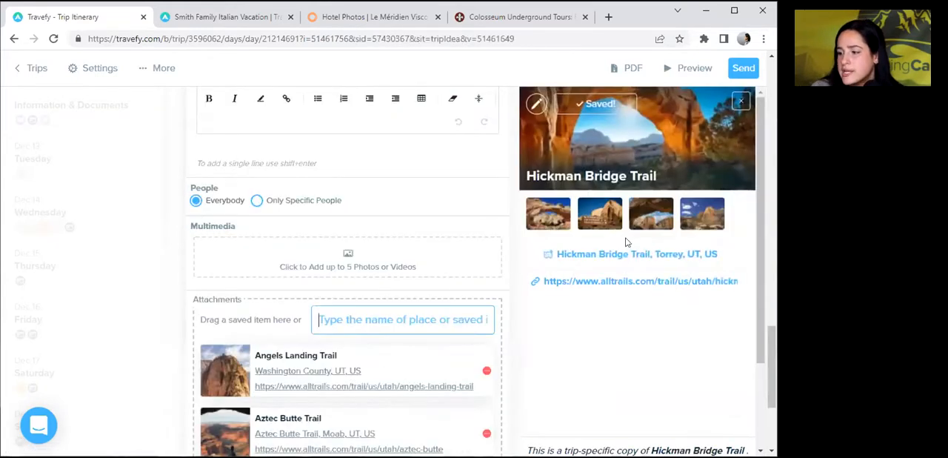
{"action": "left_click", "coordinate": [740, 102]}
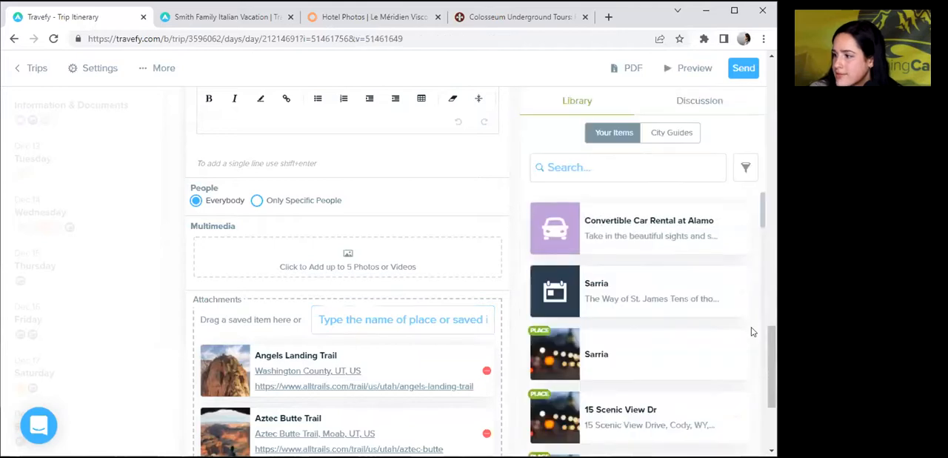
{"action": "scroll", "coordinate": [767, 346], "scroll_direction": "down", "scroll_amount": 2}
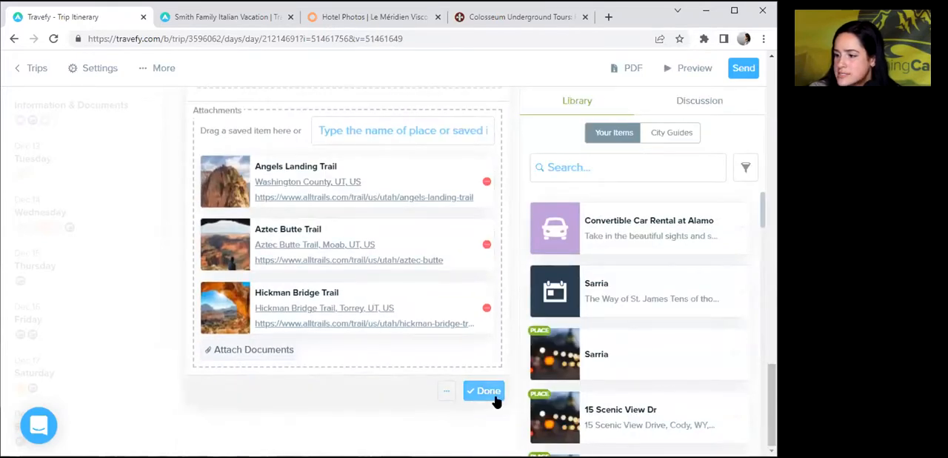
{"action": "left_click", "coordinate": [487, 393]}
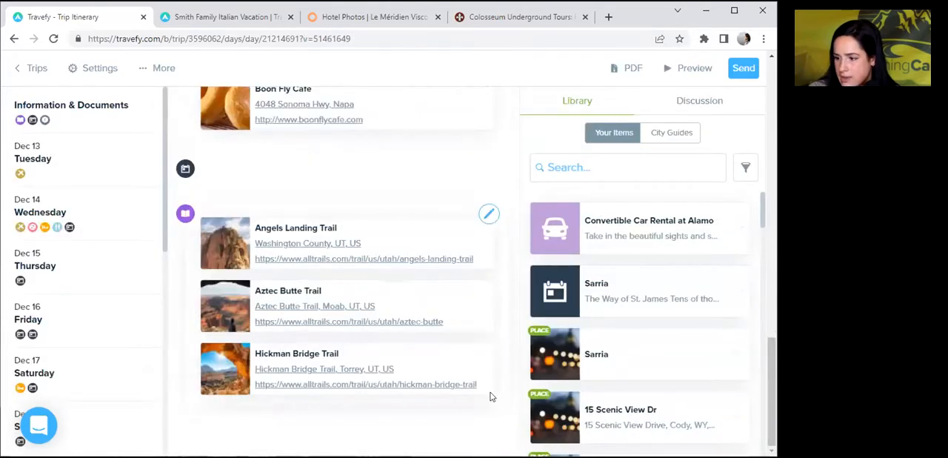
Reopen the city guide event with the three trails and title it Southwest Trails.
{"action": "left_click", "coordinate": [489, 215]}
{"action": "left_click", "coordinate": [211, 203]}
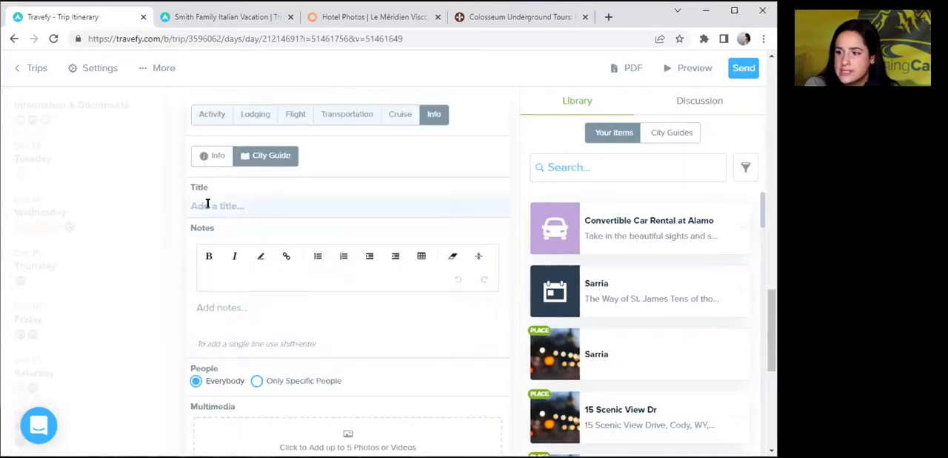
{"action": "type", "text": "Southe"}
{"action": "key", "text": "BackSpace"}
{"action": "key", "text": "BackSpace"}
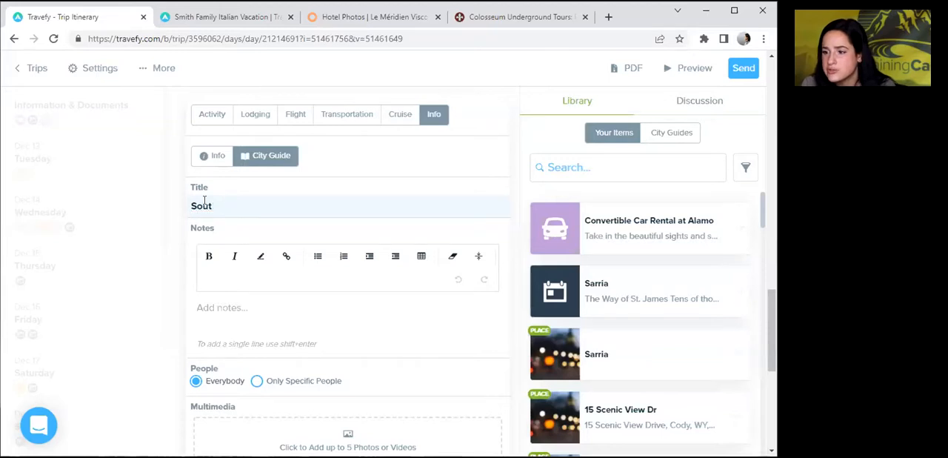
{"action": "type", "text": "hwest Trail"}
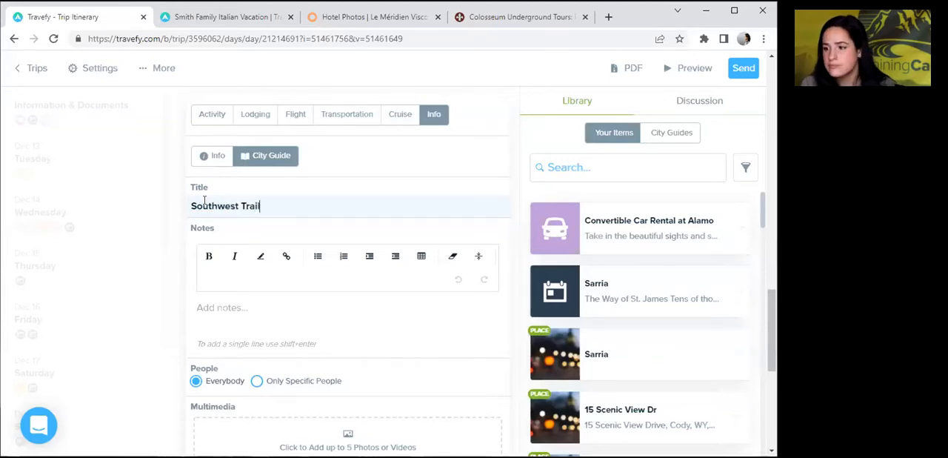
{"action": "type", "text": "s"}
Add the note "Check out some hiking on these great trails!" to the Southwest Trails event and finish editing it.
{"action": "left_click", "coordinate": [222, 328]}
{"action": "left_click", "coordinate": [214, 296]}
{"action": "type", "text": "Check"}
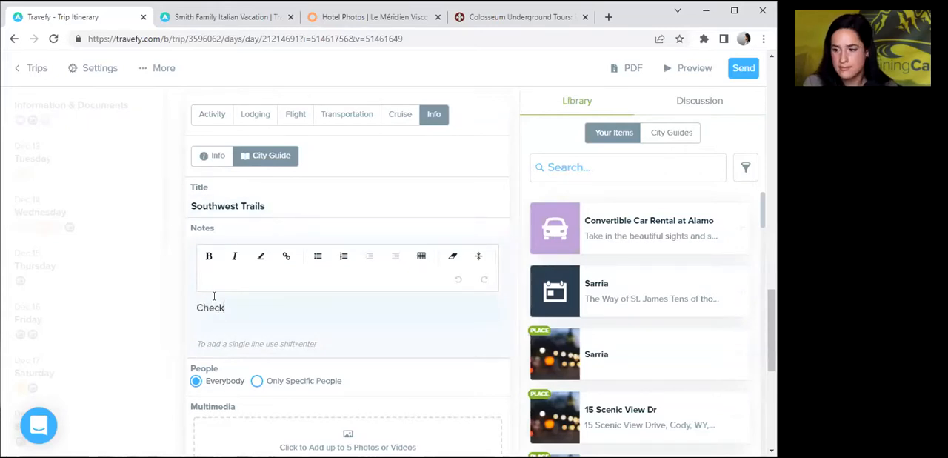
{"action": "type", "text": " out some hik"}
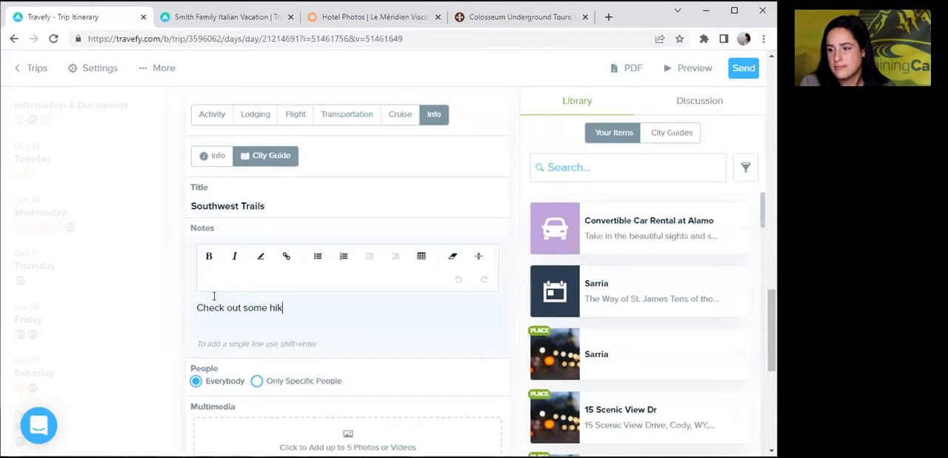
{"action": "type", "text": "ing on these grea"}
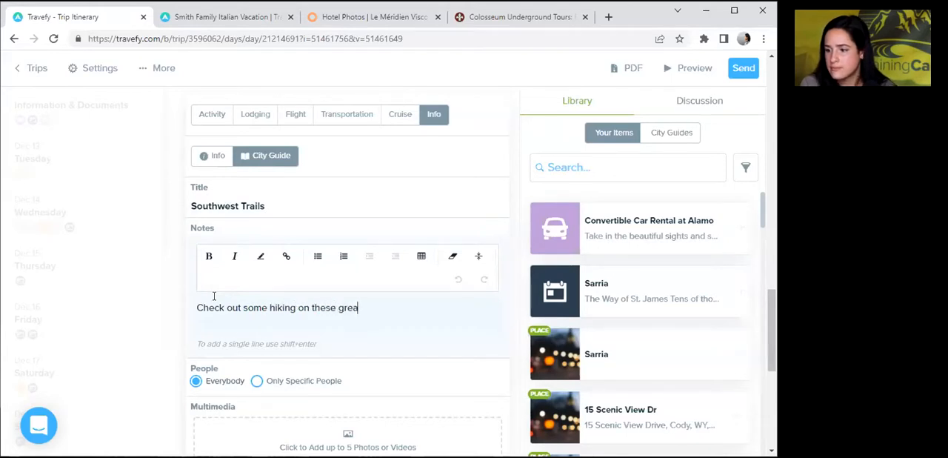
{"action": "type", "text": "t trails!"}
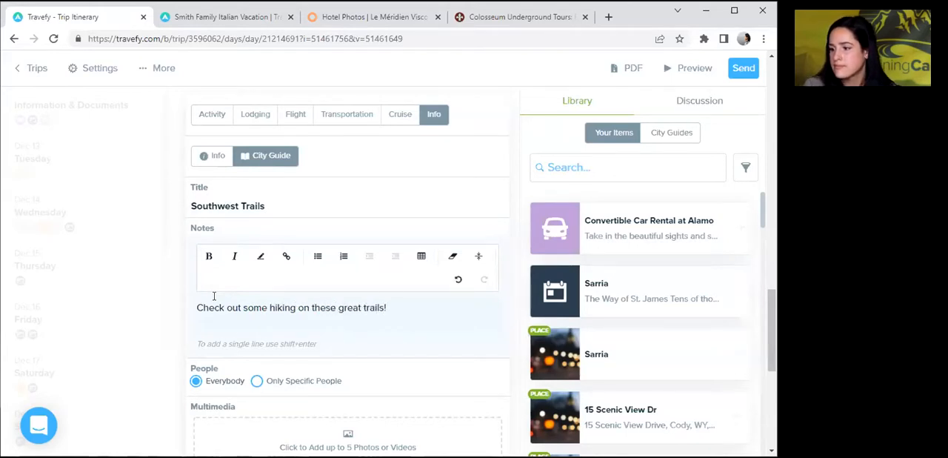
{"action": "left_click_drag", "start_coordinate": [766, 324], "coordinate": [751, 393]}
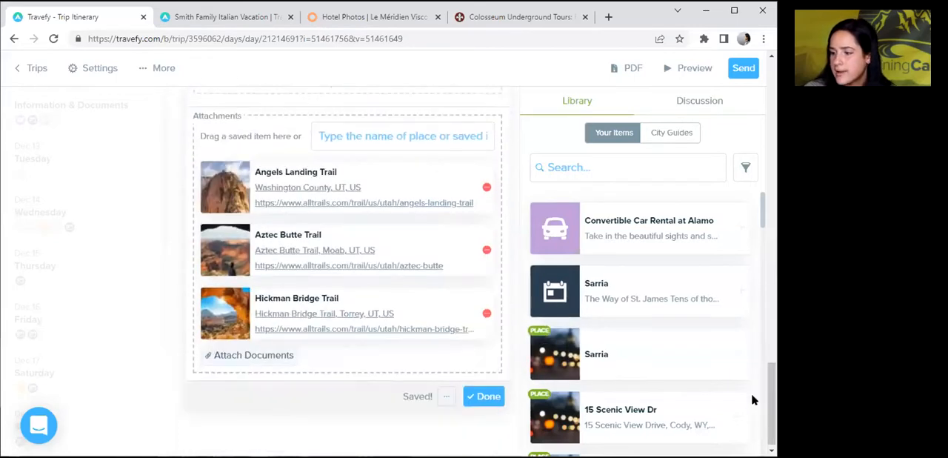
{"action": "left_click", "coordinate": [486, 396]}
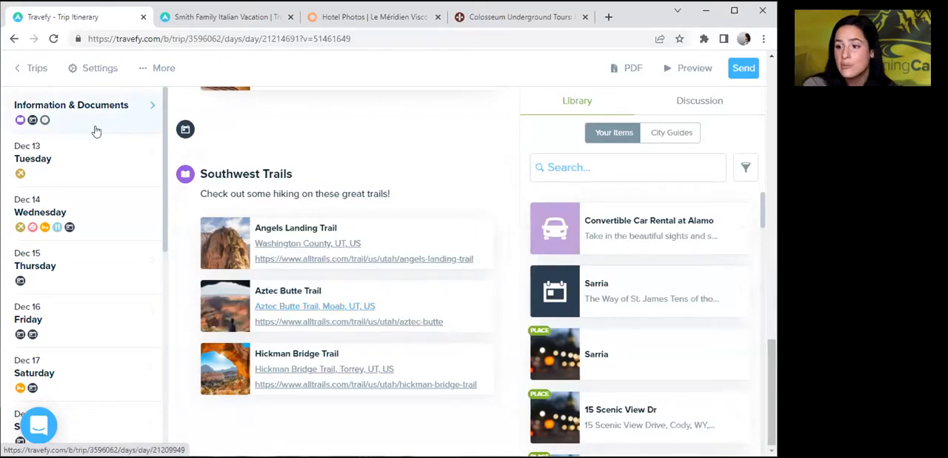
Open the Rome event on Wednesday, Dec 14, save it to the library without labels and finish editing.
{"action": "left_click", "coordinate": [93, 219]}
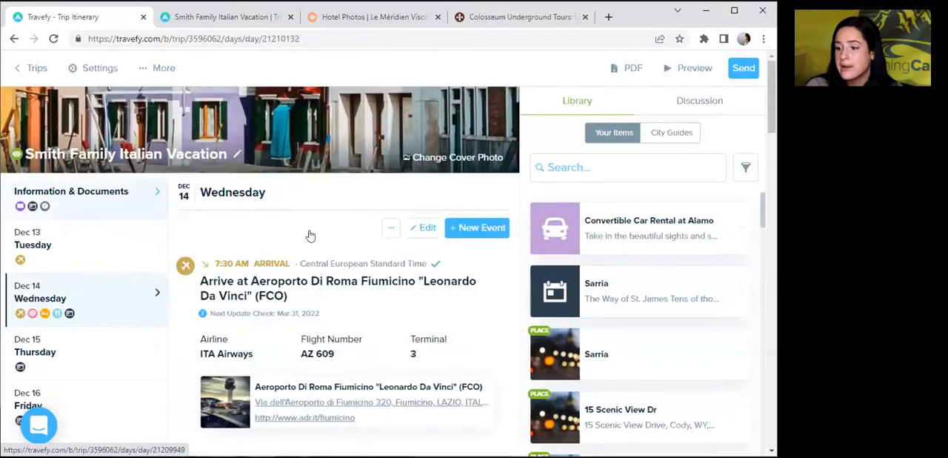
{"action": "left_click_drag", "start_coordinate": [771, 104], "coordinate": [737, 364]}
{"action": "left_click", "coordinate": [490, 197]}
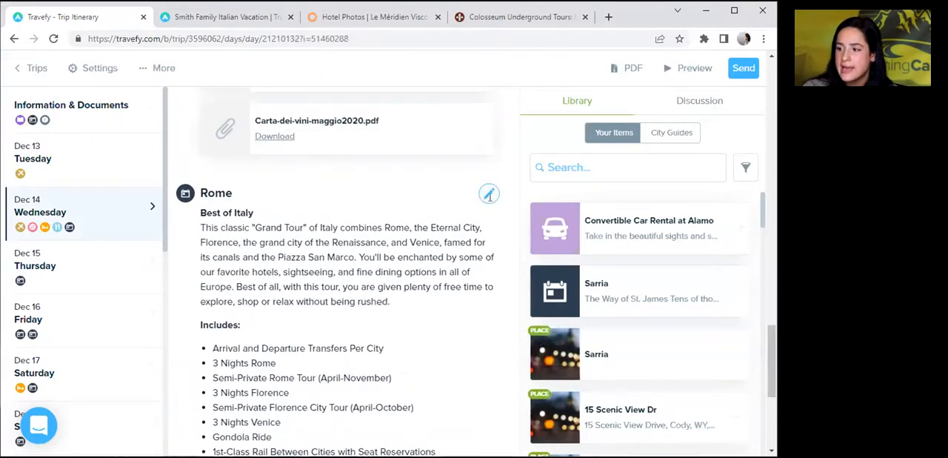
{"action": "left_click_drag", "start_coordinate": [772, 315], "coordinate": [769, 415]}
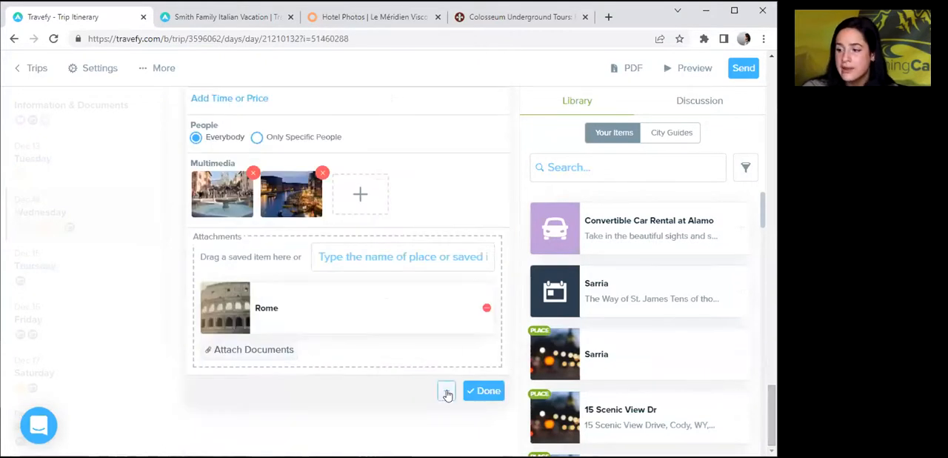
{"action": "left_click", "coordinate": [446, 391]}
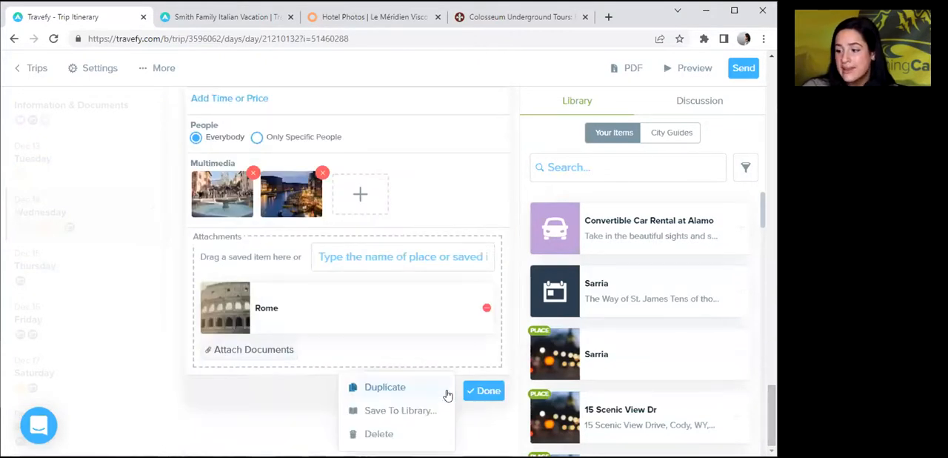
{"action": "left_click", "coordinate": [388, 414]}
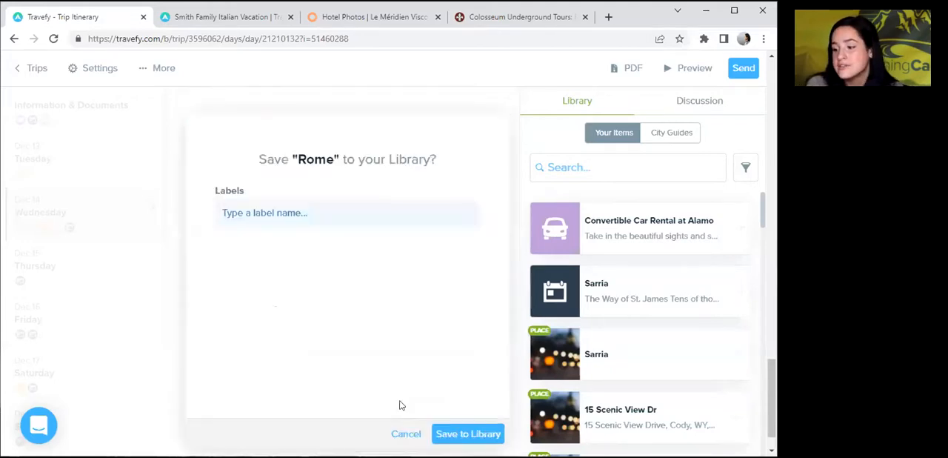
{"action": "left_click", "coordinate": [453, 434]}
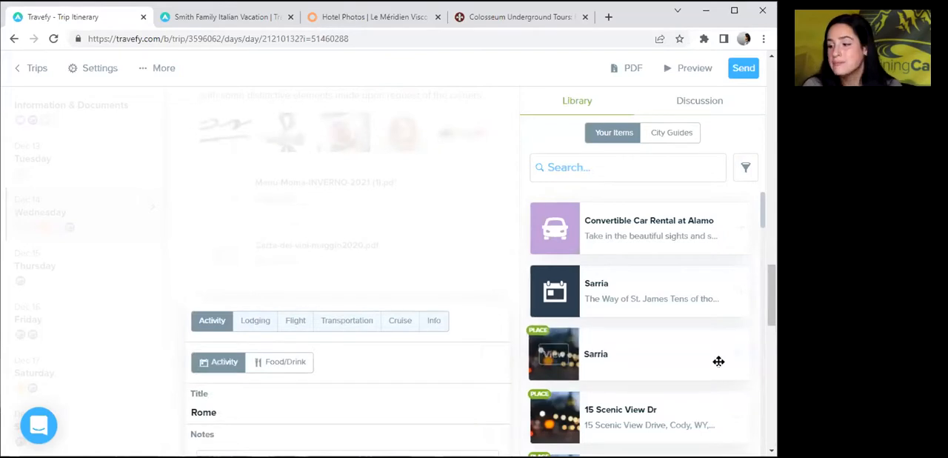
{"action": "left_click_drag", "start_coordinate": [771, 311], "coordinate": [763, 426]}
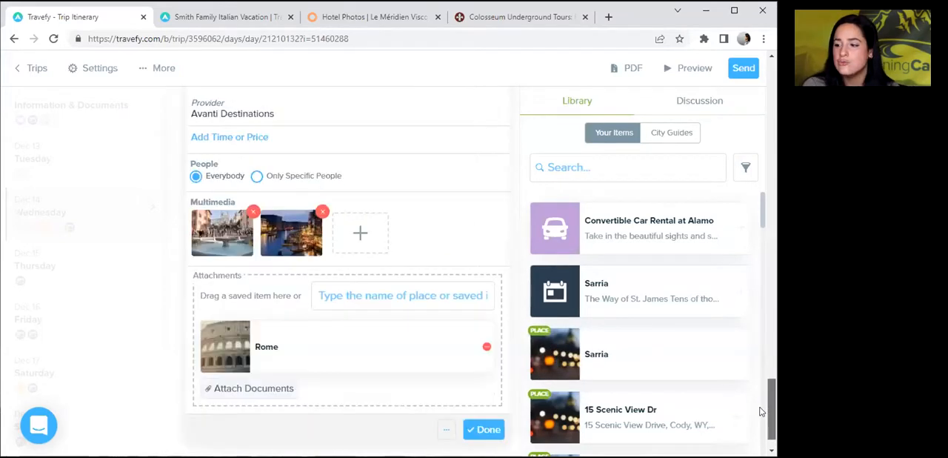
{"action": "left_click", "coordinate": [474, 390]}
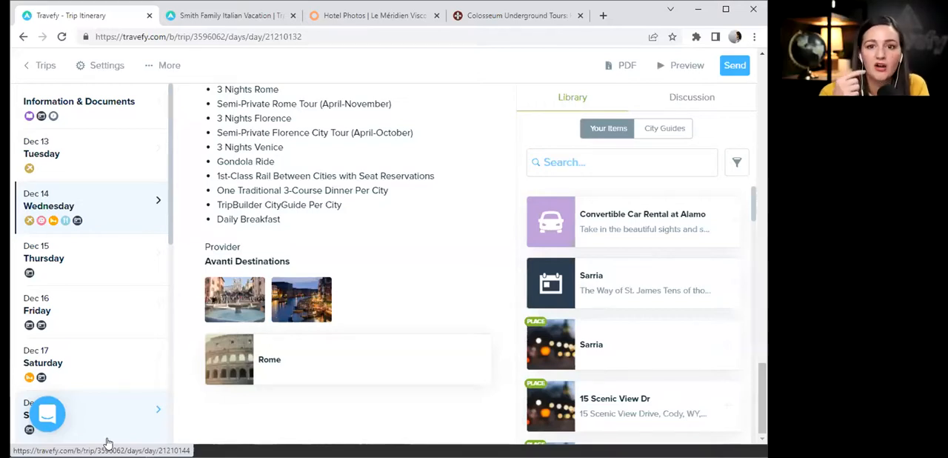
Reopen the Rome event for editing and start saving it to the library again.
{"action": "left_click_drag", "start_coordinate": [760, 378], "coordinate": [760, 336]}
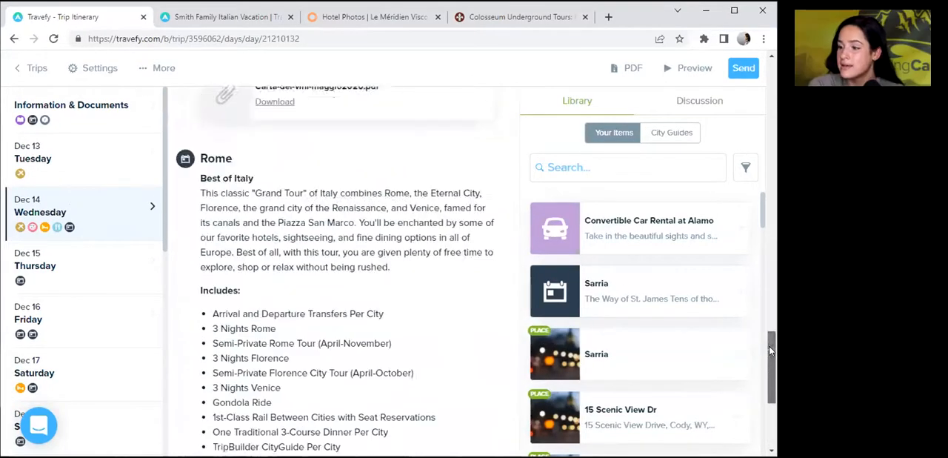
{"action": "left_click", "coordinate": [491, 214]}
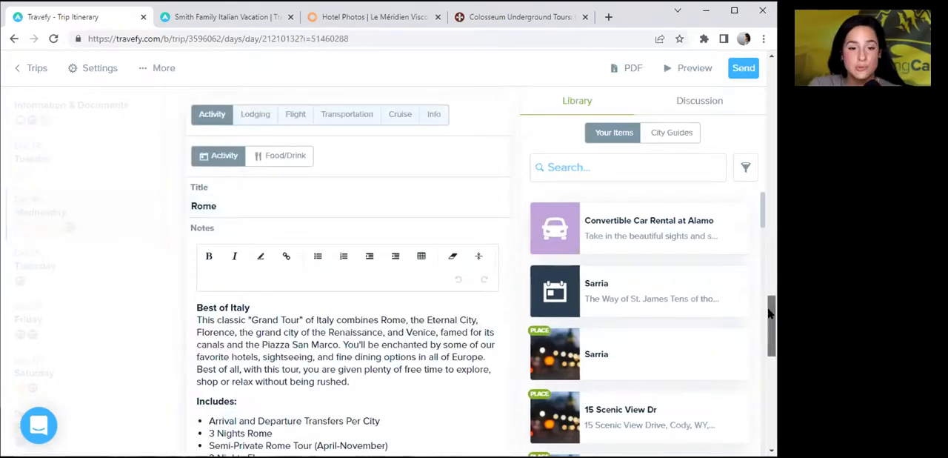
{"action": "left_click_drag", "start_coordinate": [766, 304], "coordinate": [768, 375]}
{"action": "scroll", "coordinate": [769, 375], "scroll_direction": "down", "scroll_amount": 5}
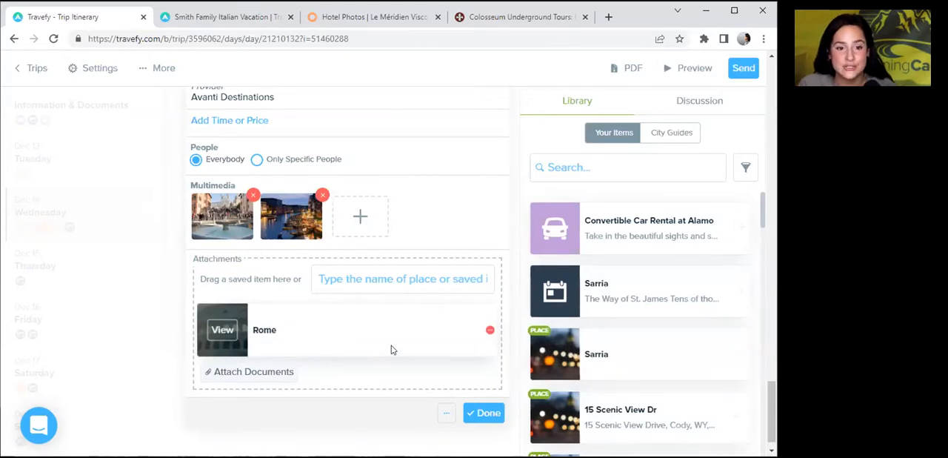
{"action": "left_click", "coordinate": [446, 413]}
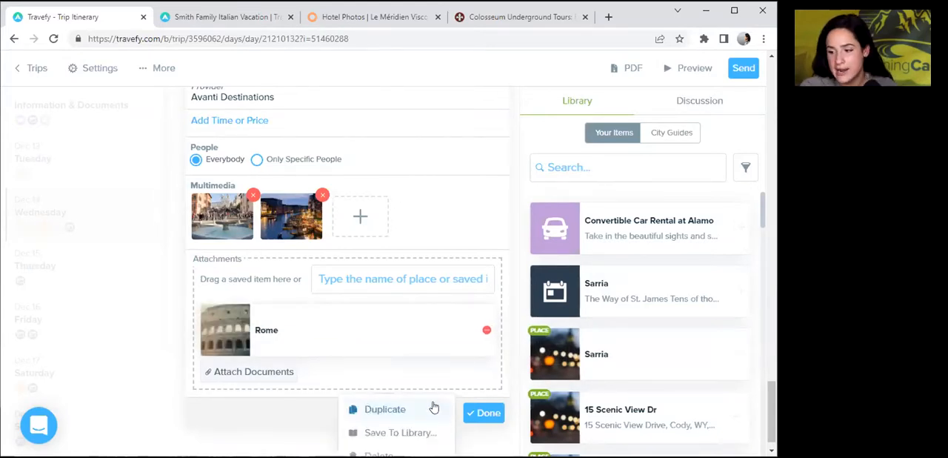
{"action": "left_click", "coordinate": [391, 432]}
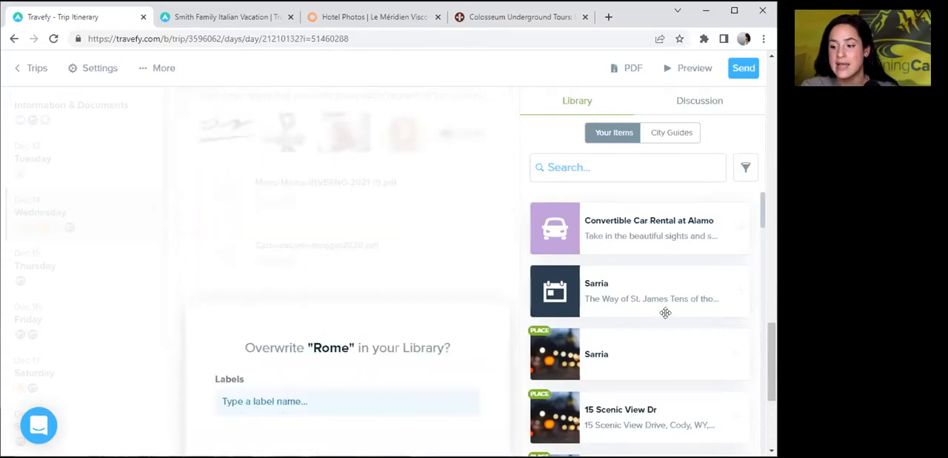
{"action": "scroll", "coordinate": [769, 340], "scroll_direction": "down", "scroll_amount": 2}
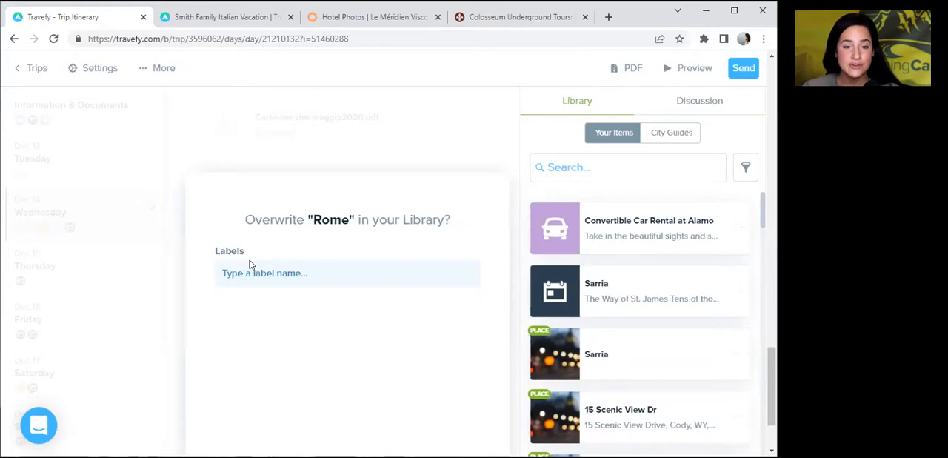
Assign the existing label rome and a new label tour to the Rome event's library copy.
{"action": "left_click", "coordinate": [235, 273]}
{"action": "type", "text": "rome"}
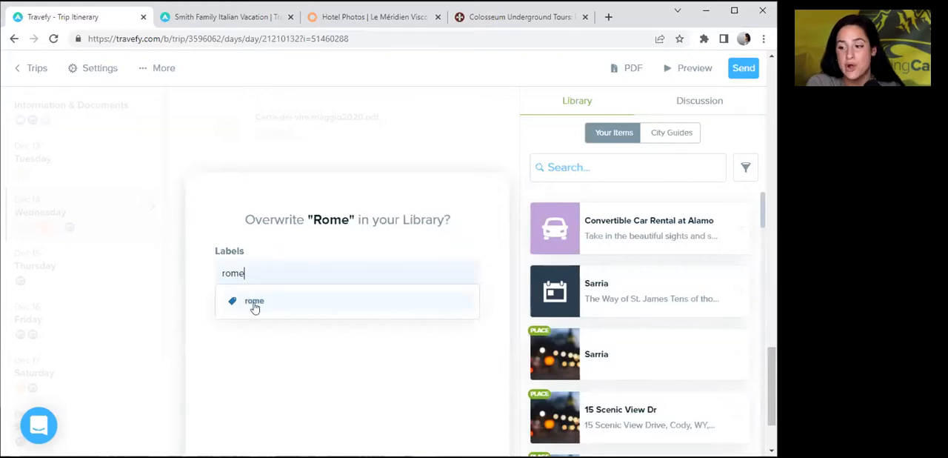
{"action": "left_click", "coordinate": [255, 302]}
{"action": "left_click", "coordinate": [308, 275]}
{"action": "type", "text": "tour"}
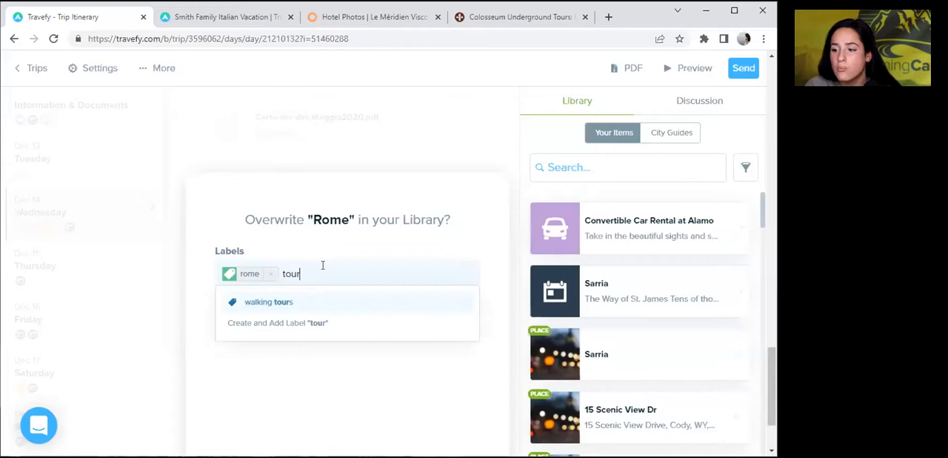
{"action": "left_click", "coordinate": [265, 330]}
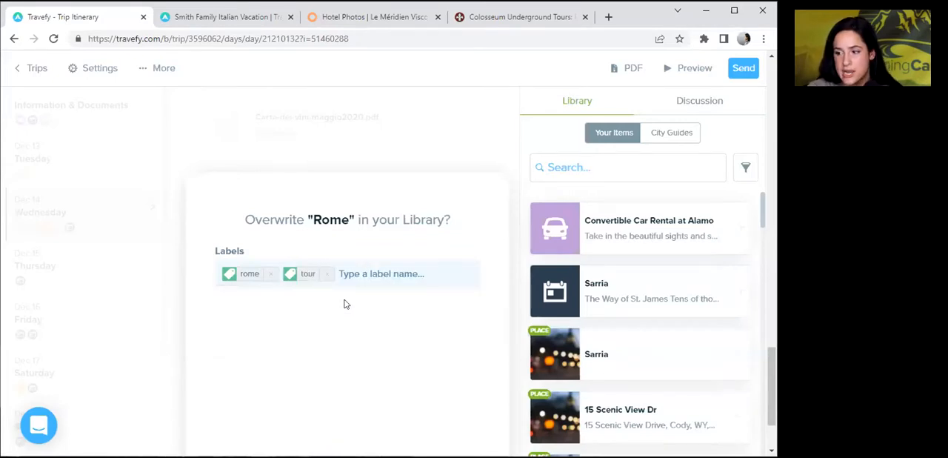
Overwrite the Rome event in the library and finish editing it in the itinerary.
{"action": "left_click_drag", "start_coordinate": [769, 401], "coordinate": [767, 419]}
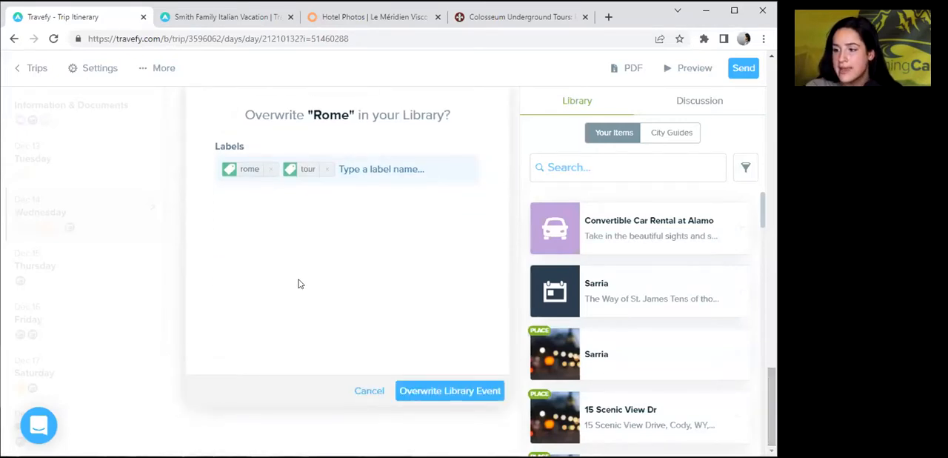
{"action": "left_click", "coordinate": [423, 389]}
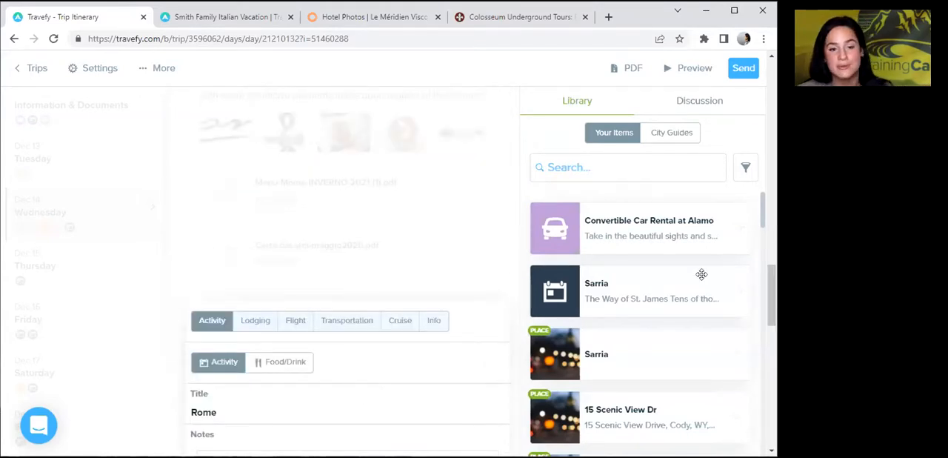
{"action": "left_click_drag", "start_coordinate": [772, 295], "coordinate": [700, 411]}
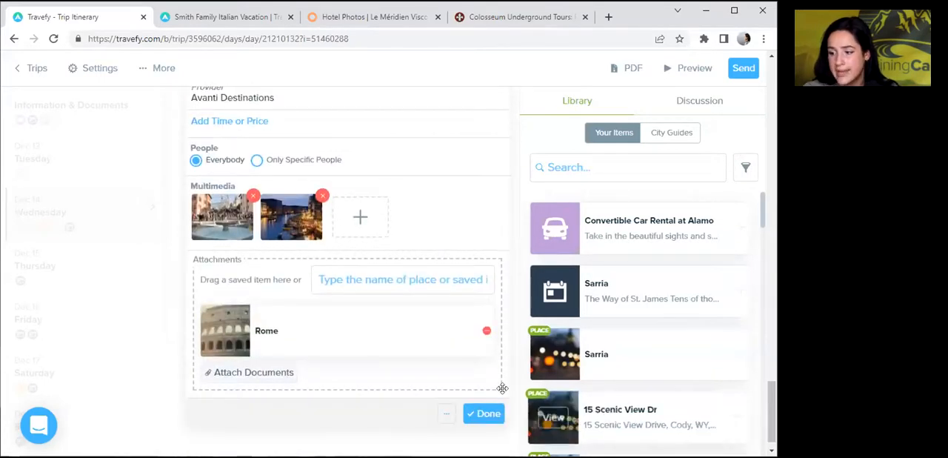
{"action": "left_click", "coordinate": [471, 414]}
Leave the itinerary for the library and filter its items by the rome label.
{"action": "left_click_drag", "start_coordinate": [772, 411], "coordinate": [754, 82]}
{"action": "left_click", "coordinate": [33, 68]}
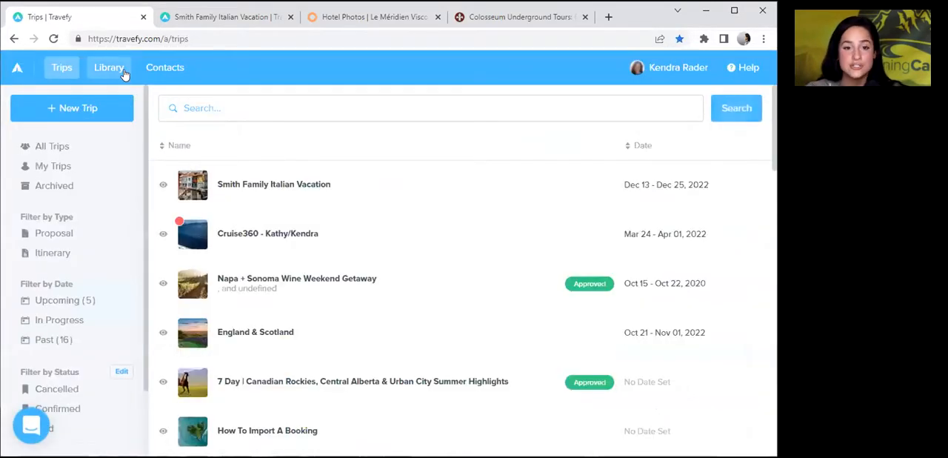
{"action": "left_click", "coordinate": [125, 74]}
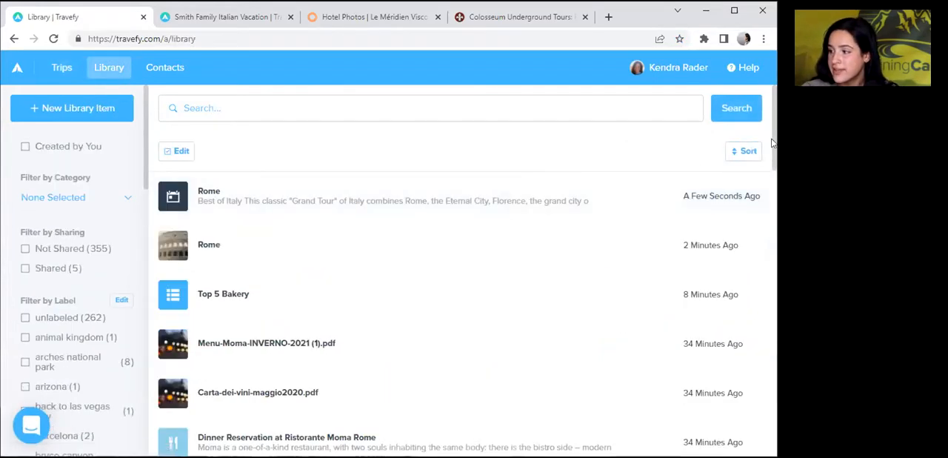
{"action": "scroll", "coordinate": [193, 186], "scroll_direction": "down", "scroll_amount": 1}
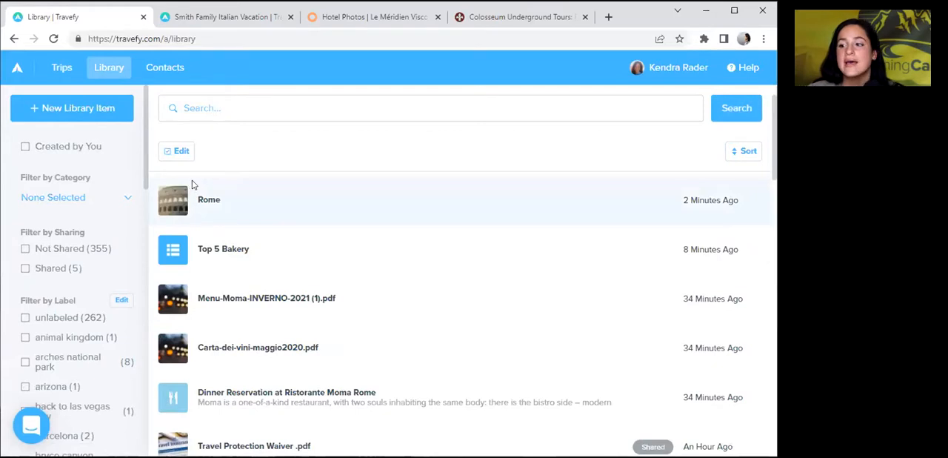
{"action": "scroll", "coordinate": [143, 156], "scroll_direction": "down", "scroll_amount": 1}
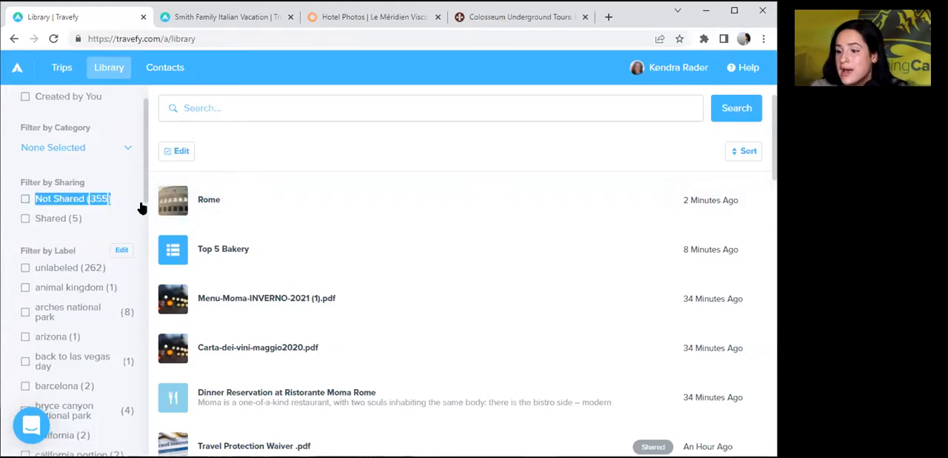
{"action": "scroll", "coordinate": [144, 190], "scroll_direction": "down", "scroll_amount": 3}
{"action": "left_click_drag", "start_coordinate": [144, 235], "coordinate": [130, 450]}
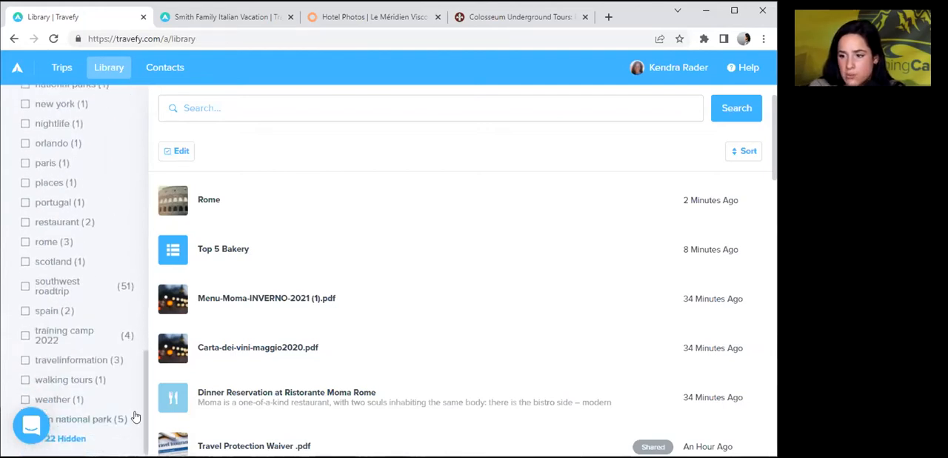
{"action": "left_click", "coordinate": [47, 242]}
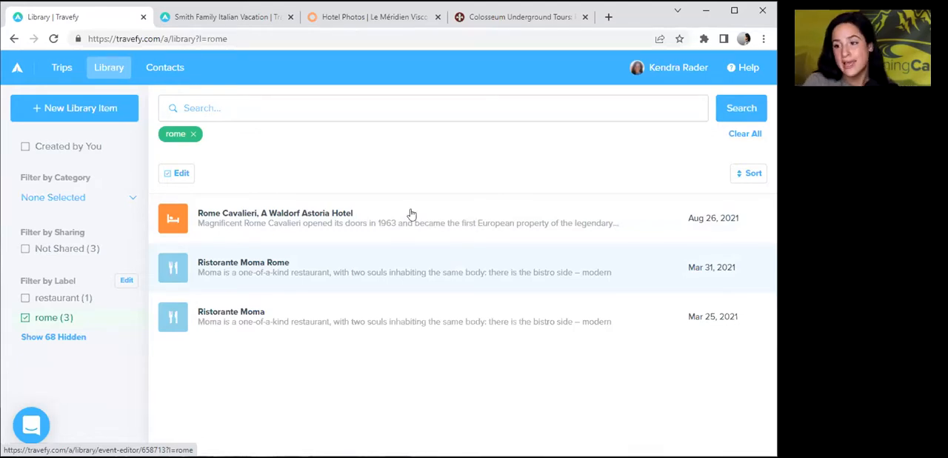
Refresh the filtered library by visiting the trips list and returning, and clear the rome label filter.
{"action": "left_click", "coordinate": [57, 74]}
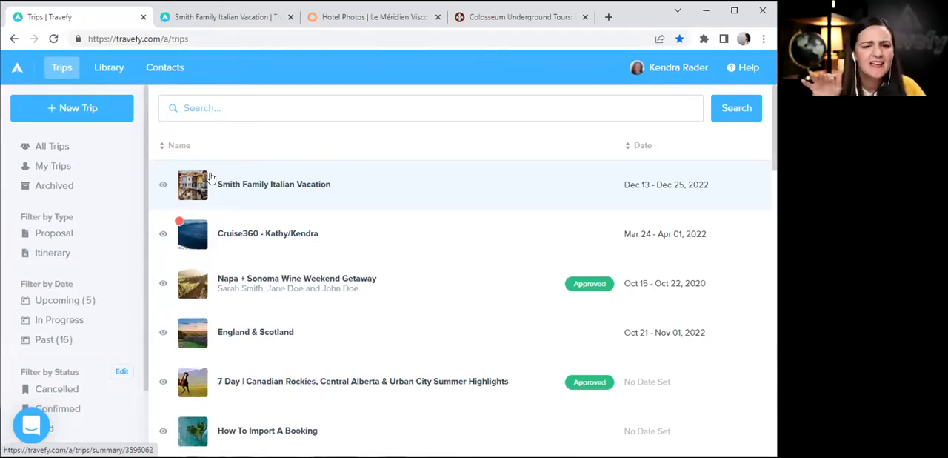
{"action": "left_click", "coordinate": [109, 68]}
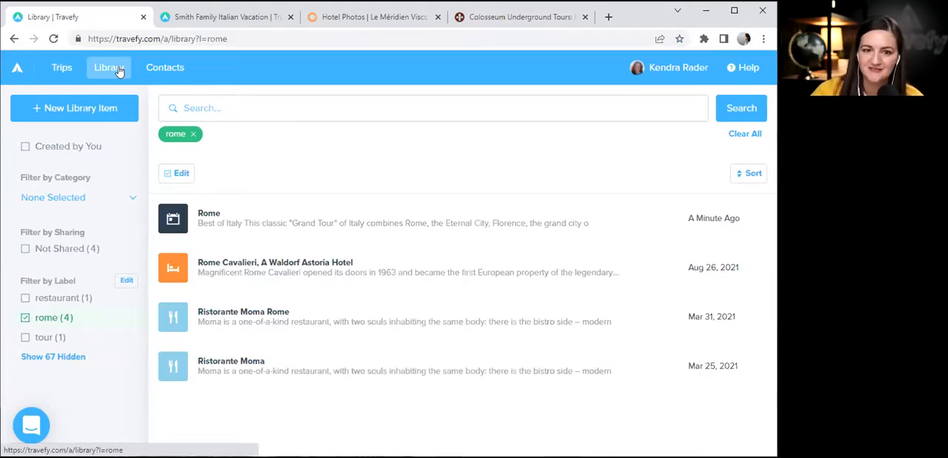
{"action": "left_click", "coordinate": [192, 134]}
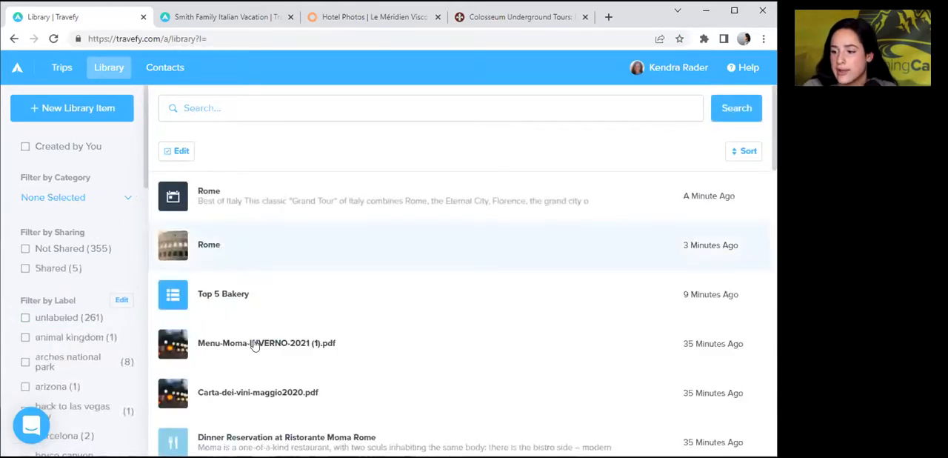
Add the restaurant label to the library document Menu-Moma-INVERNO-2021 (1).pdf, close it and return to the trips list.
{"action": "left_click", "coordinate": [256, 348]}
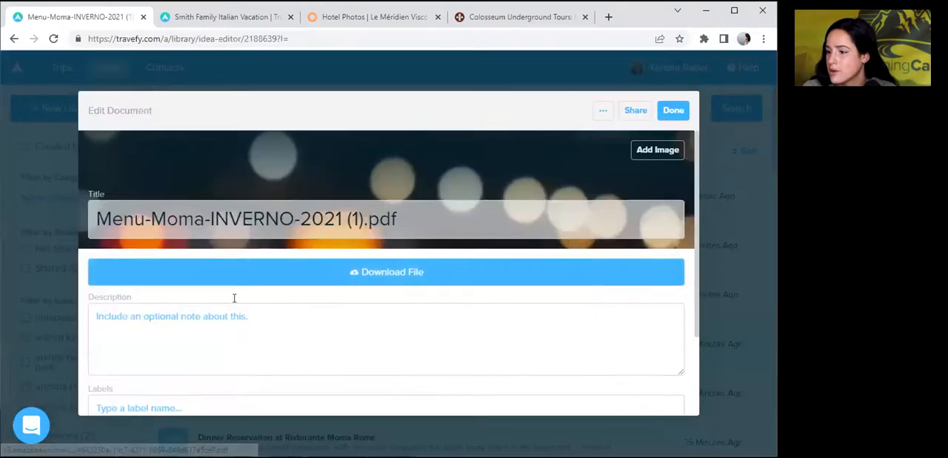
{"action": "left_click", "coordinate": [110, 404]}
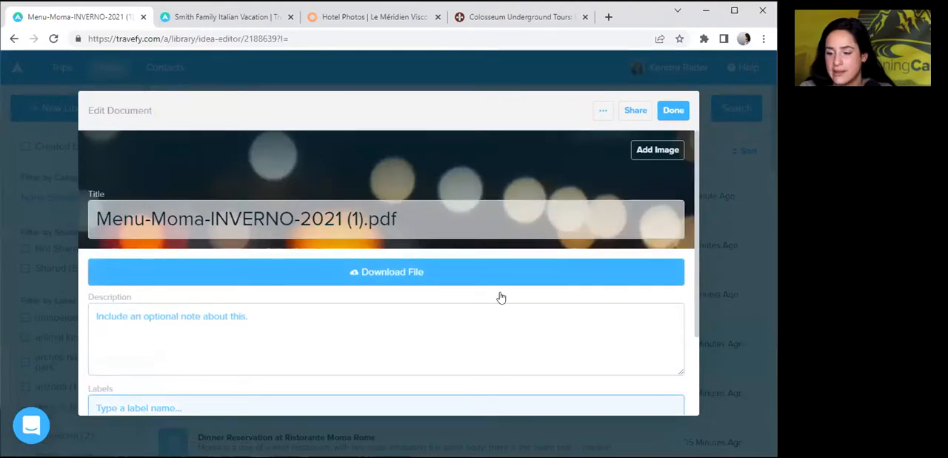
{"action": "left_click_drag", "start_coordinate": [696, 171], "coordinate": [697, 223]}
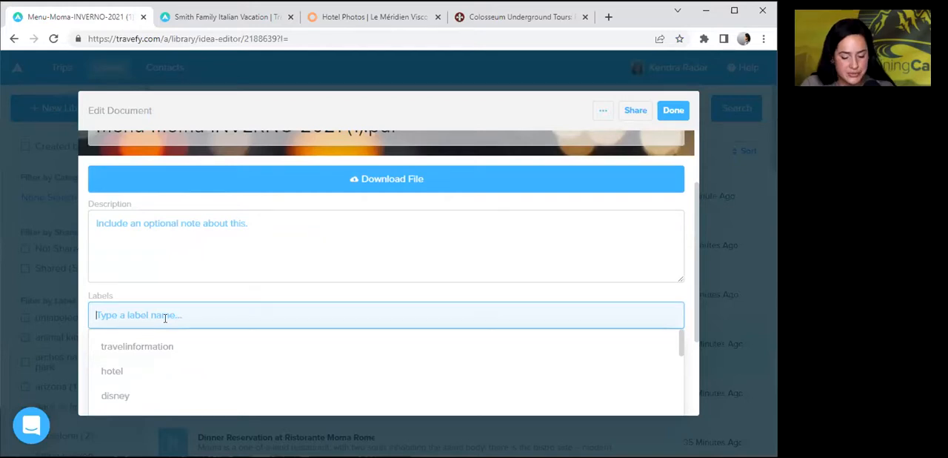
{"action": "type", "text": "testau"}
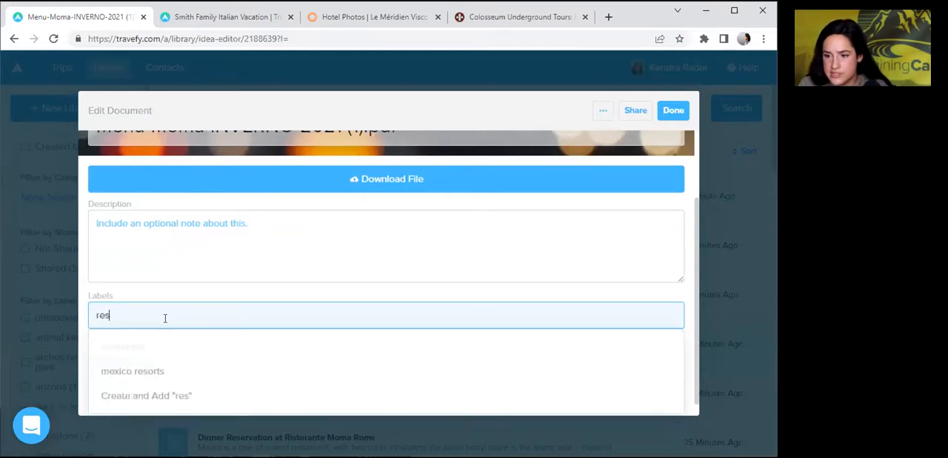
{"action": "key", "text": "Return"}
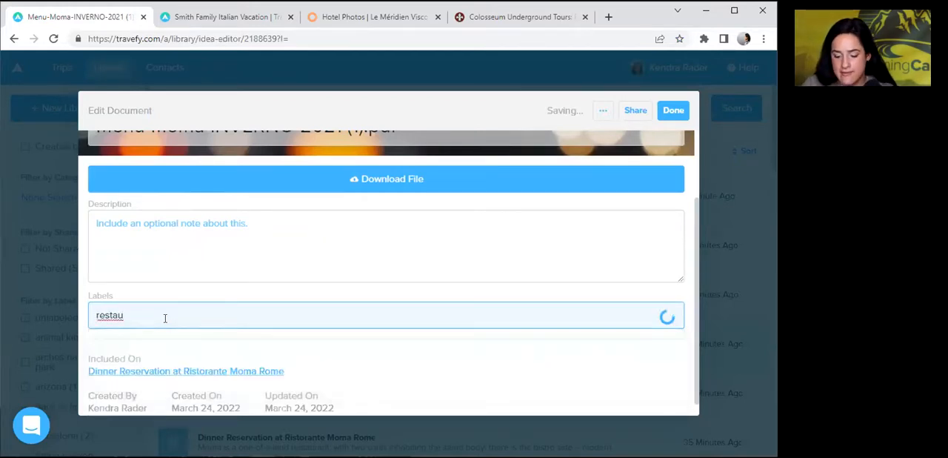
{"action": "left_click", "coordinate": [672, 112]}
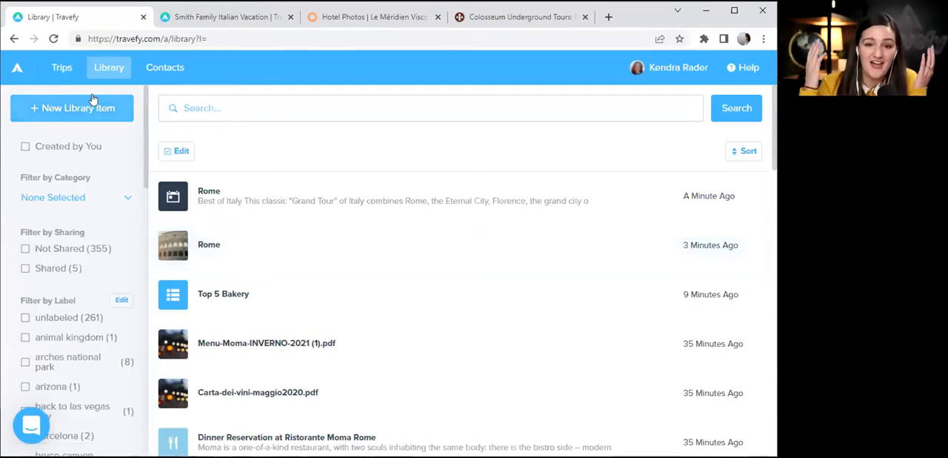
{"action": "left_click", "coordinate": [63, 68]}
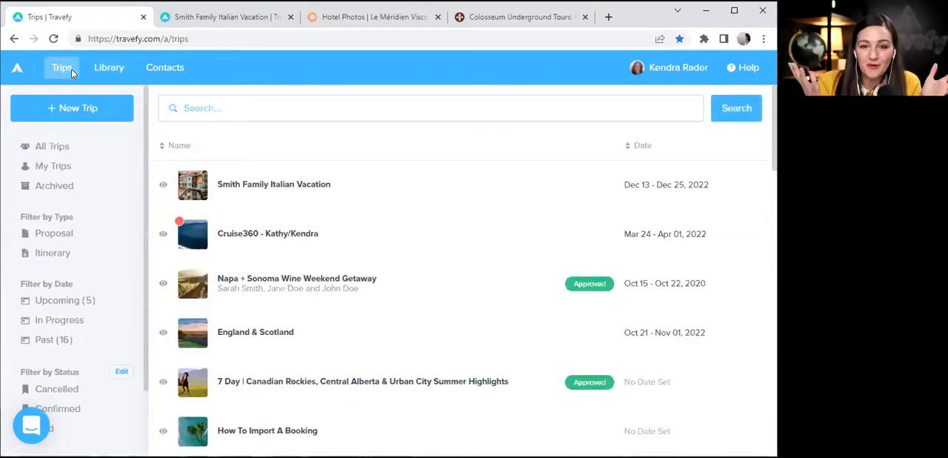